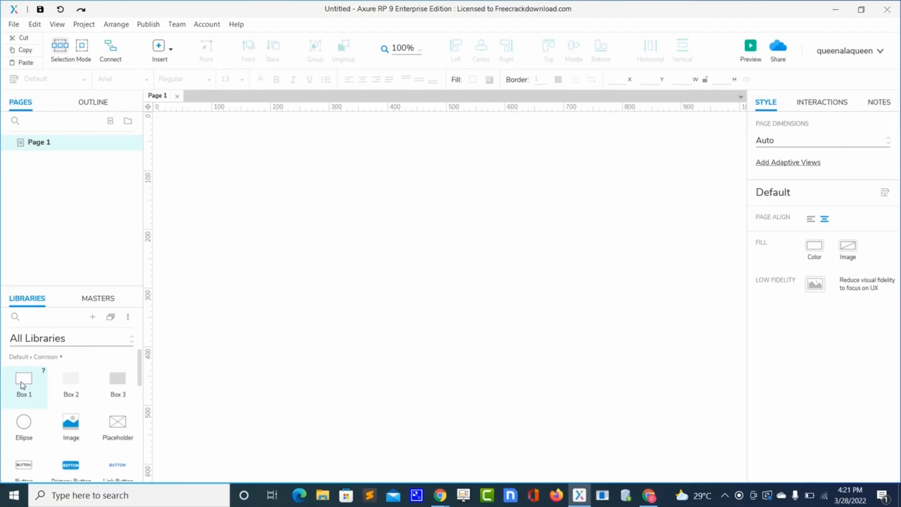
Step: Add a Box 1 rectangle to the page and size it 886 wide by 569 high
drag(22, 384, 316, 238)
click(760, 192)
double_click(760, 193)
text(886)
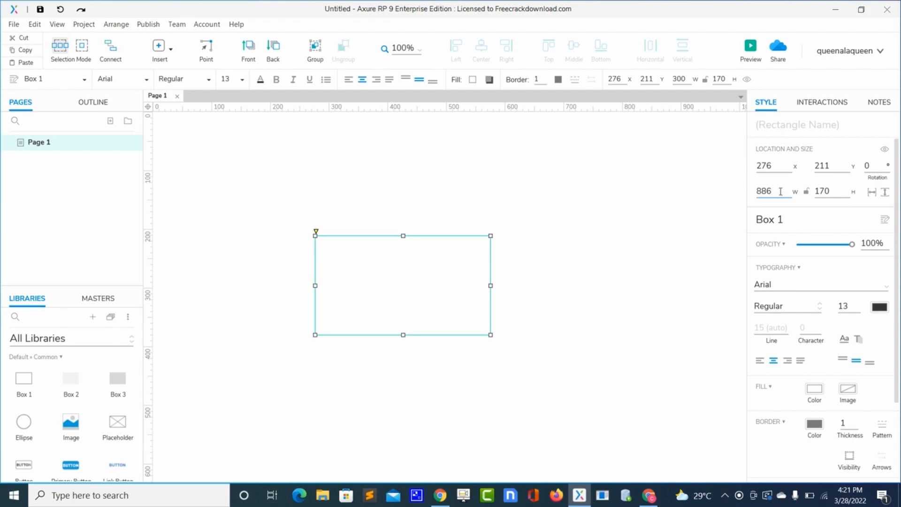
click(824, 191)
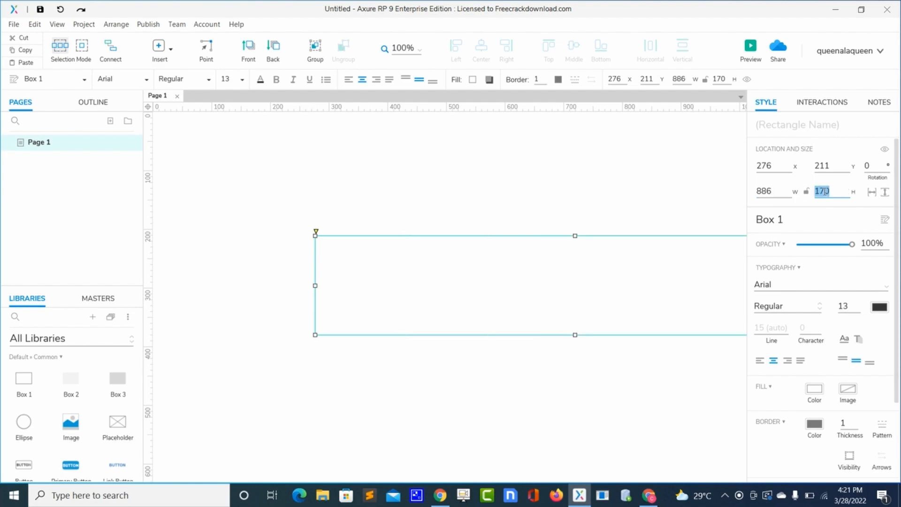
text(59)
key(BackSpace)
text(69)
key(Return)
Step: Move the rectangle to X 980, Y 0 and place a copy against its left edge at X 94, Y 0
key(ctrl+minus)
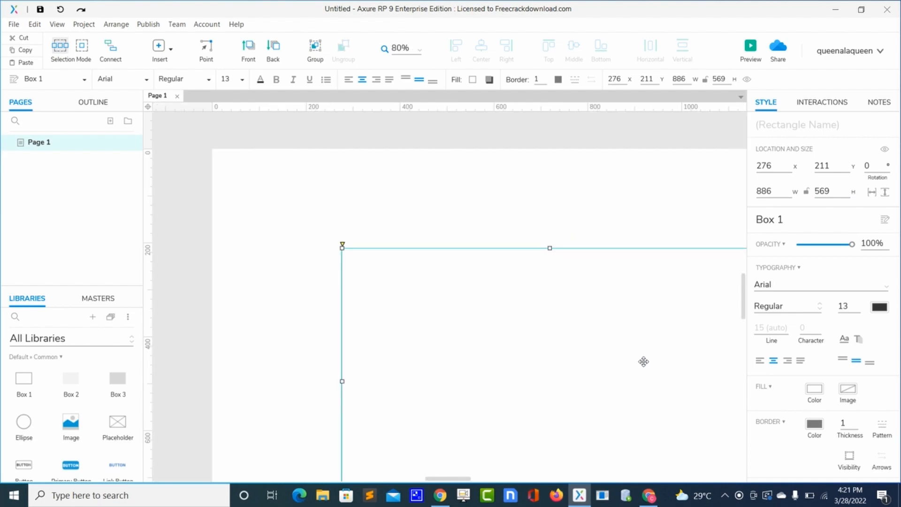
key(ctrl+minus)
key(ctrl+minus)
scroll(646, 366, right, 3)
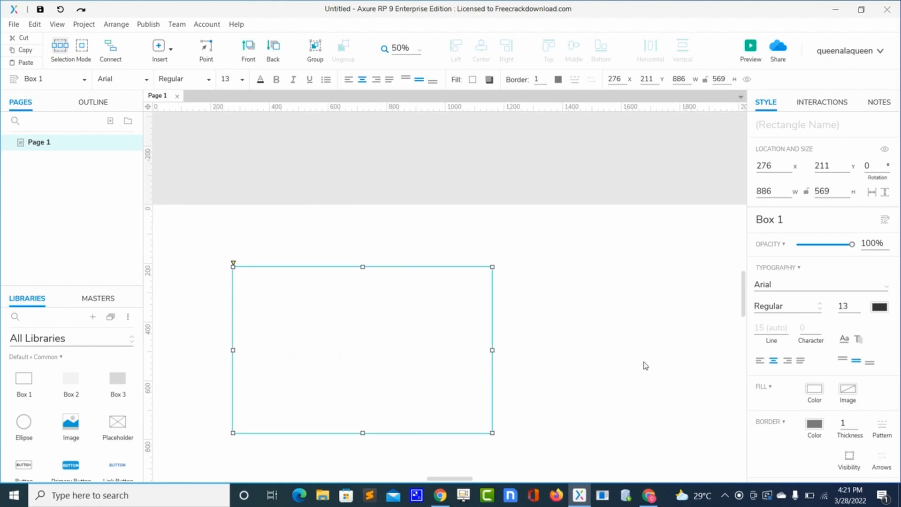
drag(431, 364, 638, 302)
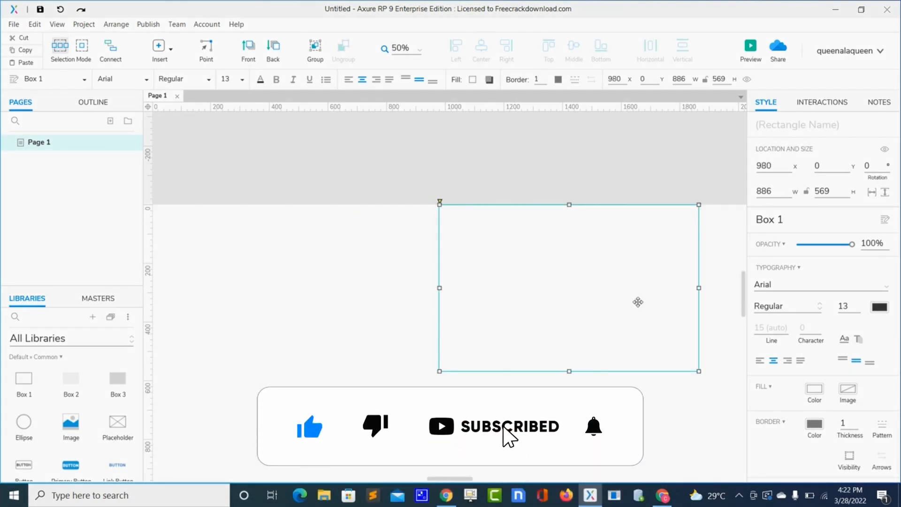
drag(638, 302, 372, 298)
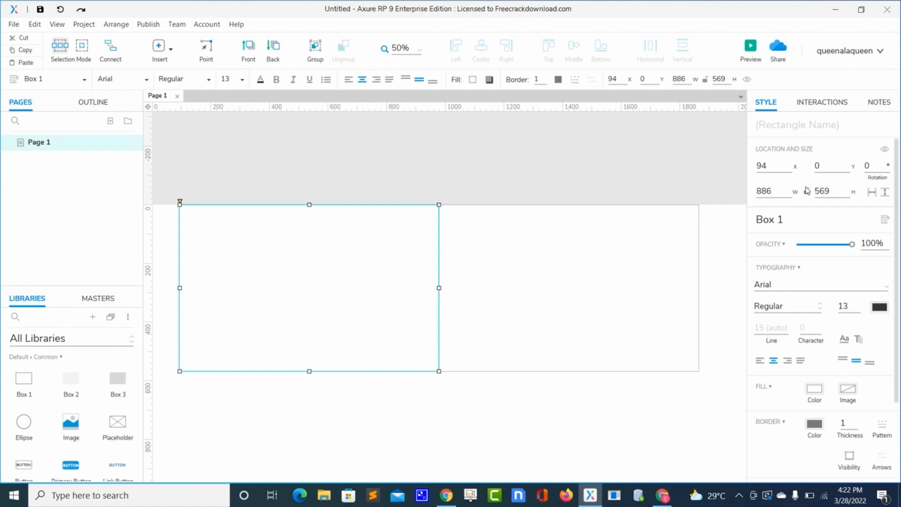
Step: Resize the copied rectangle to 623 wide by 676 high
click(773, 192)
text(623)
click(821, 191)
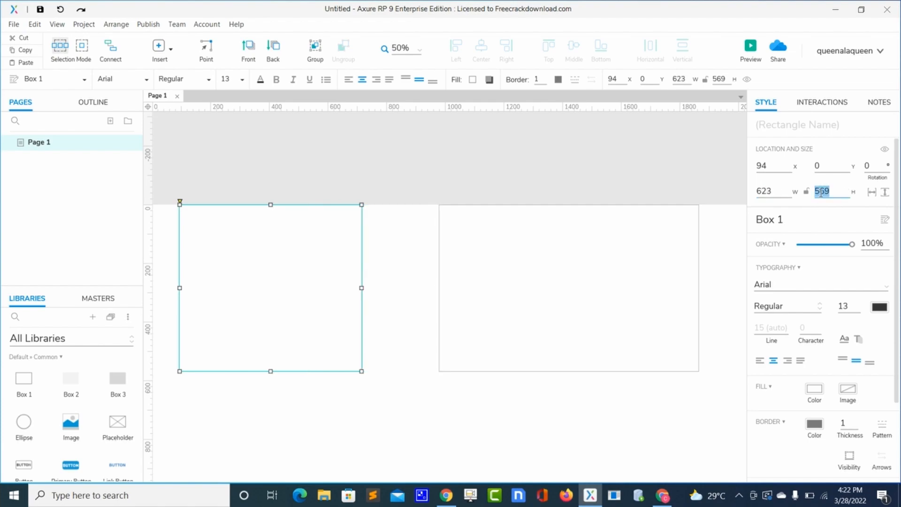
text(676)
click(411, 406)
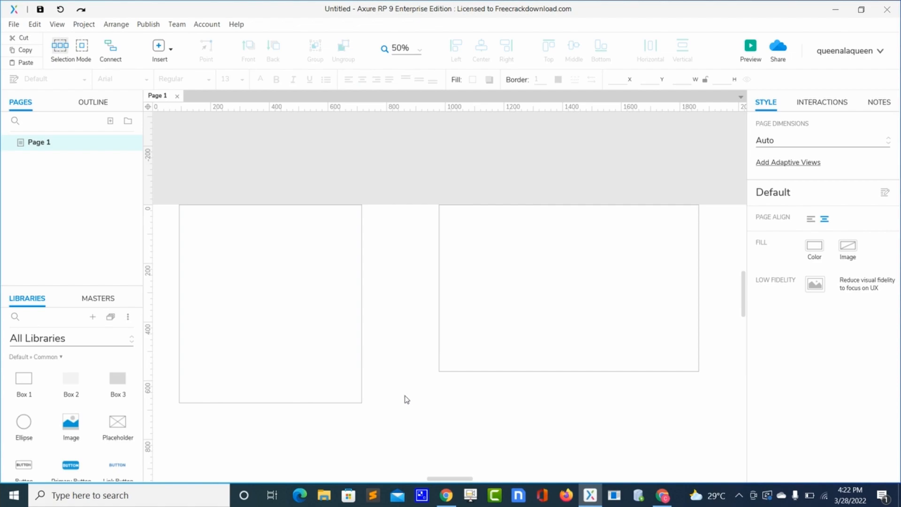
Step: Shift the tall rectangle right and fit the wide one against its right edge at X 877, Y 107, bottoms aligned
click(341, 346)
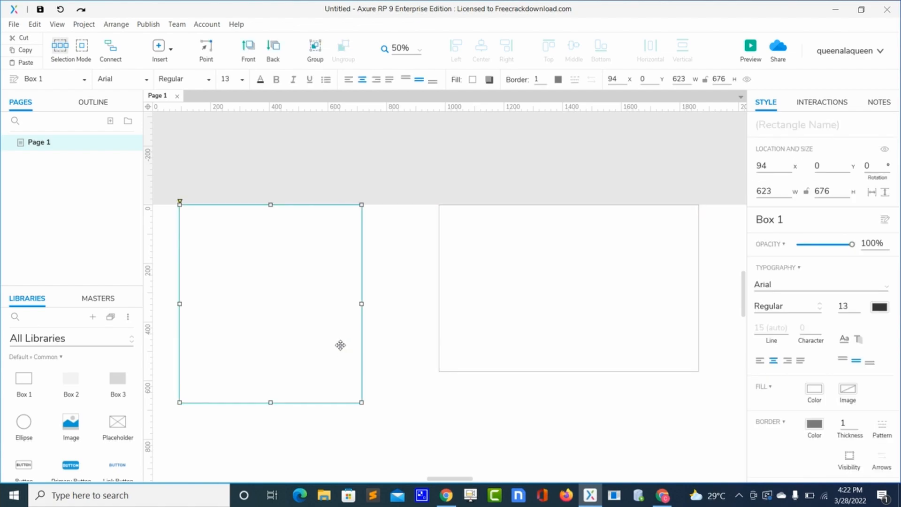
drag(341, 345, 387, 345)
click(480, 335)
drag(480, 335, 449, 364)
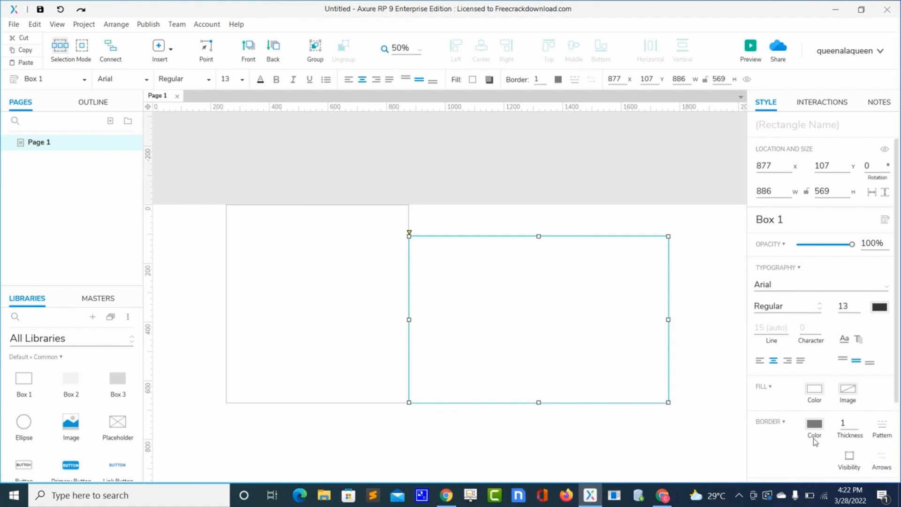
Step: Set the wide rectangle's border thickness to 0 and fill it with near-black #090909
click(844, 424)
text(0)
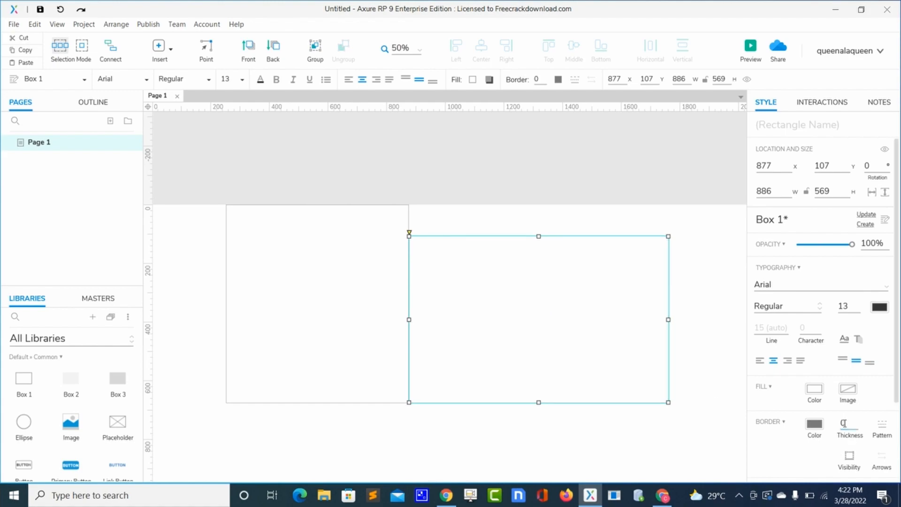
click(815, 389)
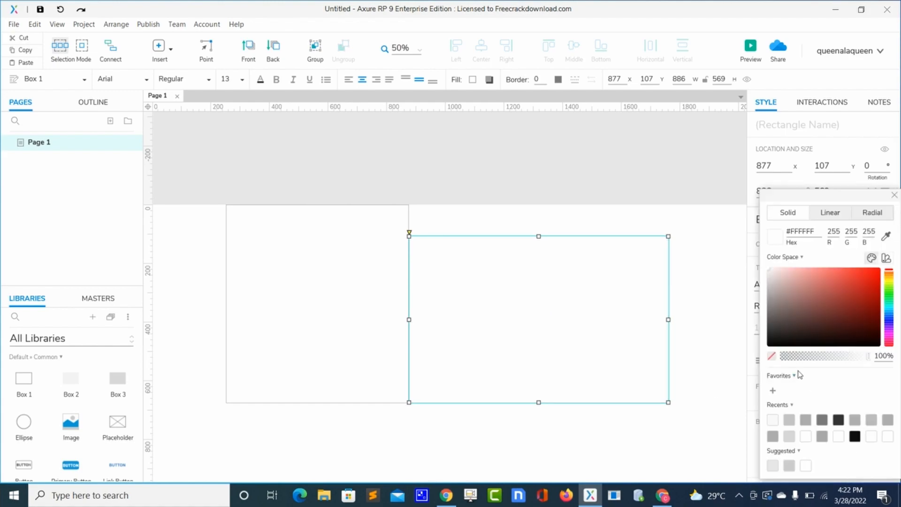
click(769, 344)
click(546, 424)
Step: Duplicate the black rectangle as a 116-high header strip and place it at X 877, Y 0
click(538, 357)
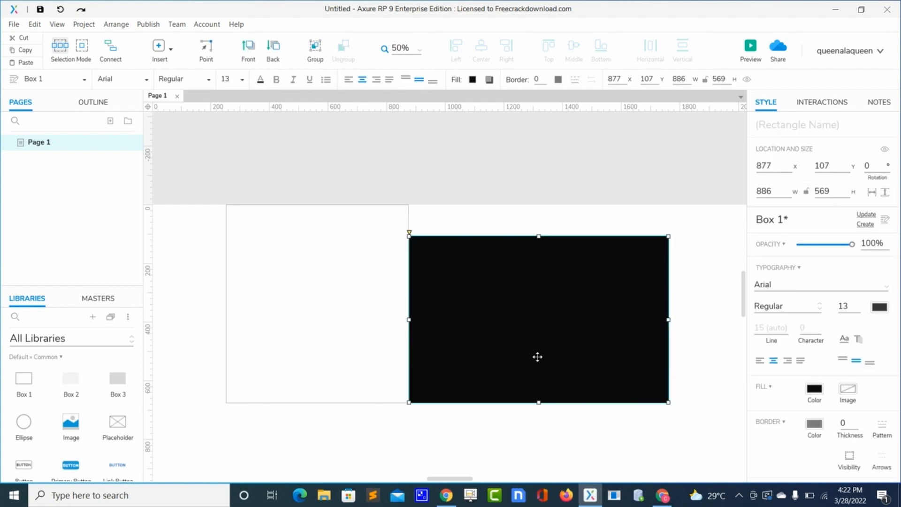
key(shift+Right)
key(shift+Down)
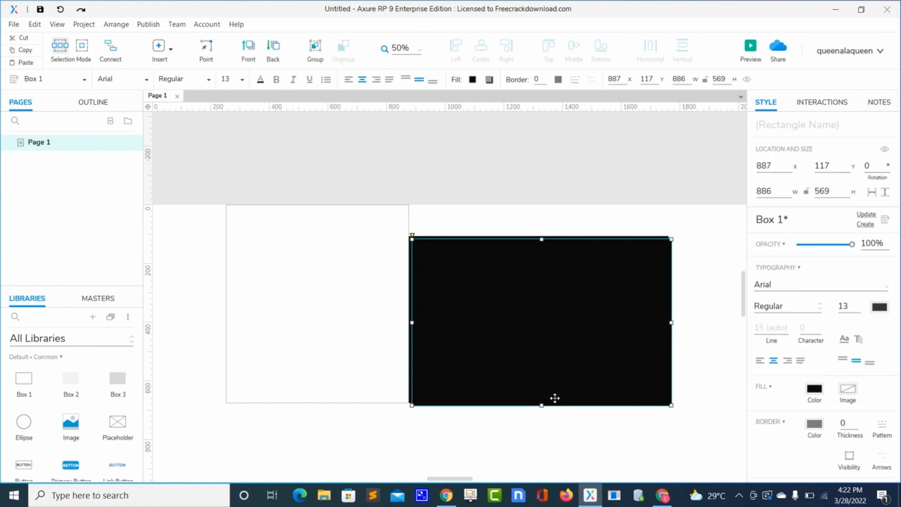
double_click(829, 191)
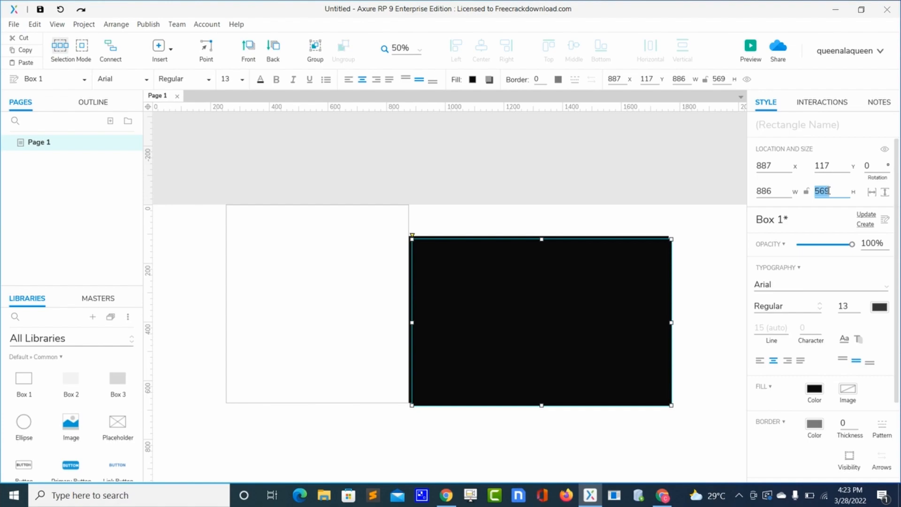
text(116)
click(641, 426)
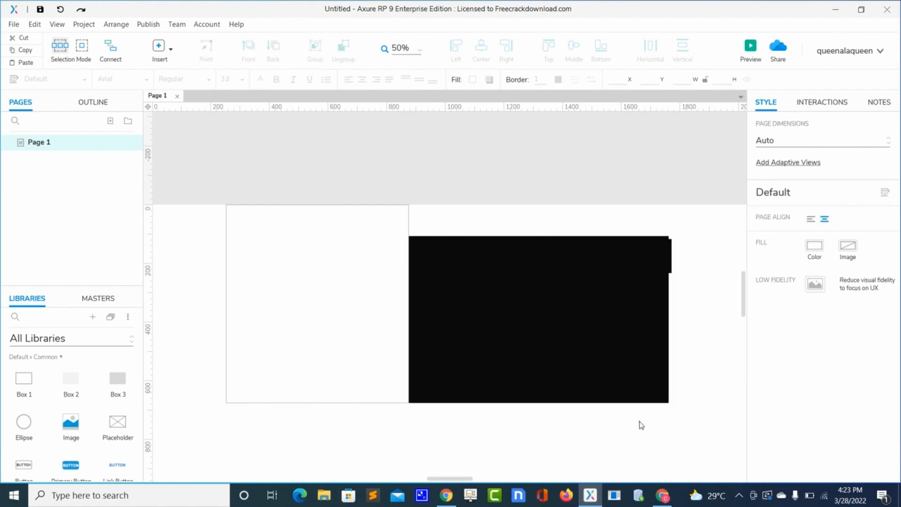
click(647, 254)
drag(648, 255, 643, 223)
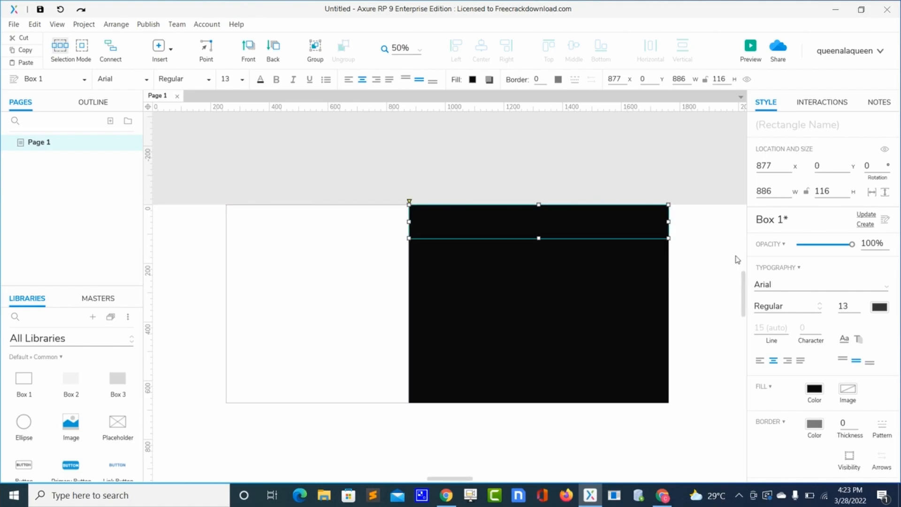
Step: Fill the header strip with a dark grey slightly lighter than the black rectangle below
click(819, 391)
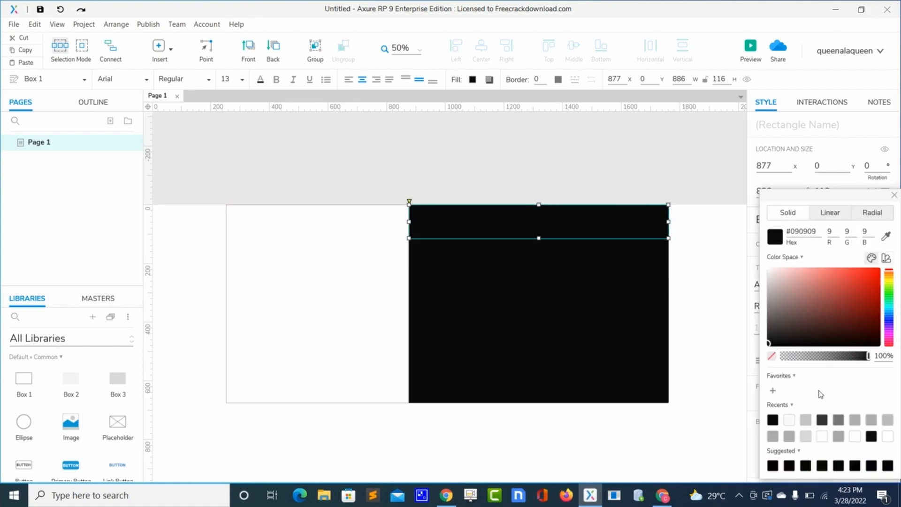
click(768, 334)
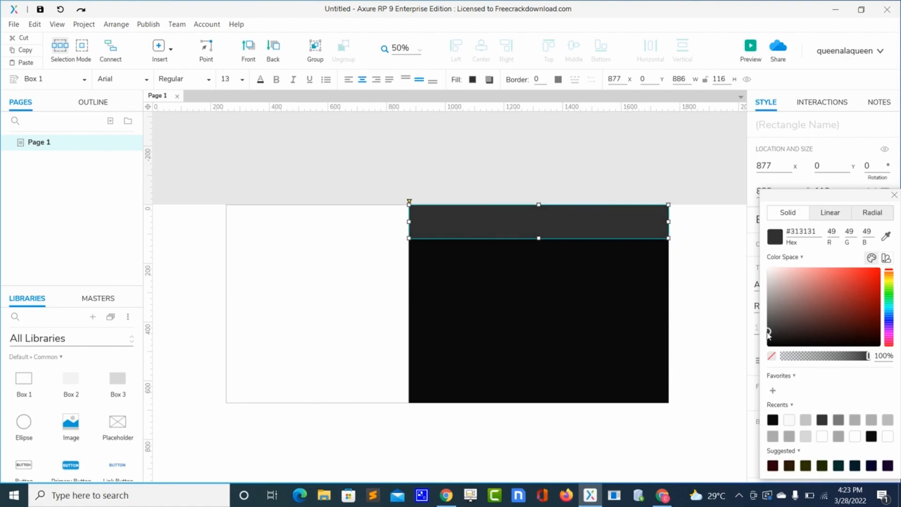
drag(768, 335, 768, 337)
click(714, 344)
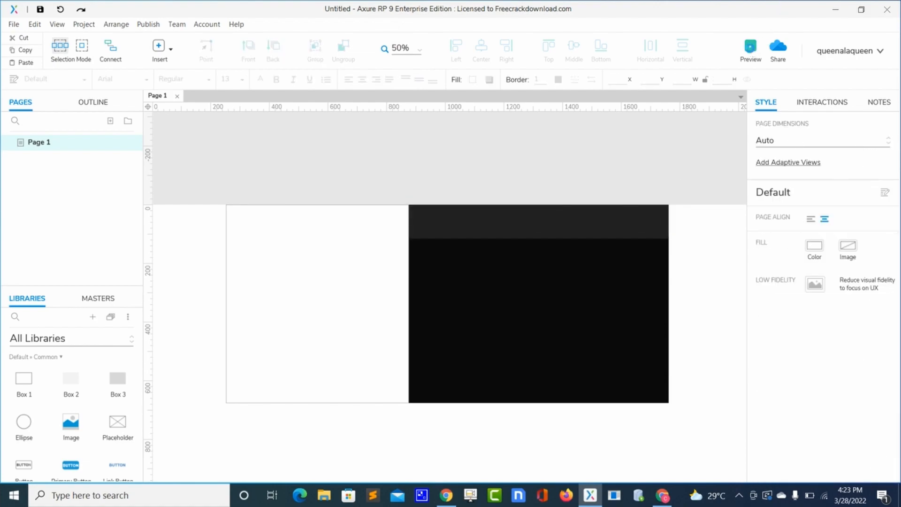
Step: Preview the page in the browser, reload it, and return to the Axure editor
click(750, 47)
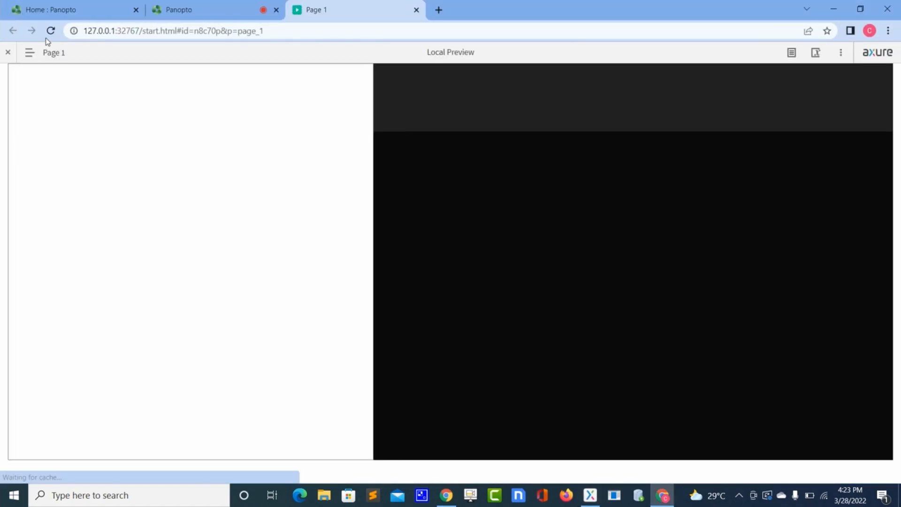
click(51, 32)
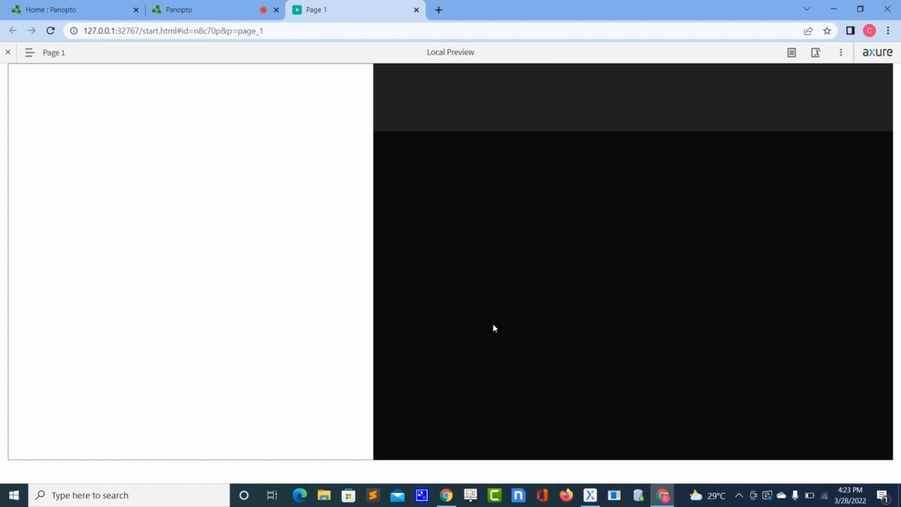
key(alt+Tab)
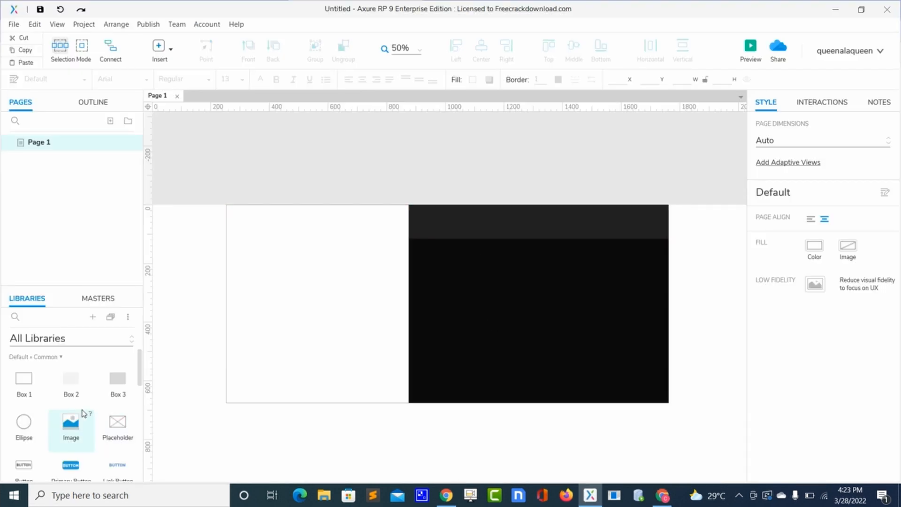
Step: Find the Heading 2 widget in the libraries, place it on the black rectangle and set its text to "Home"
click(56, 338)
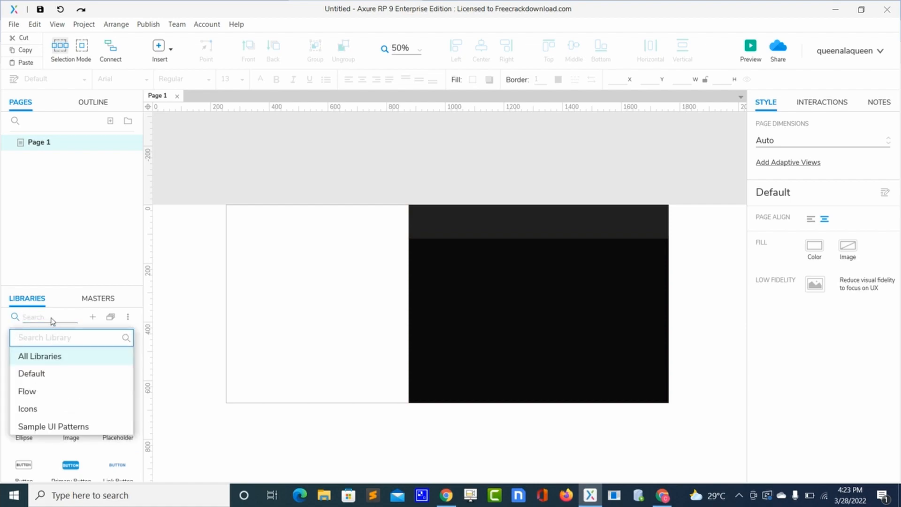
click(52, 318)
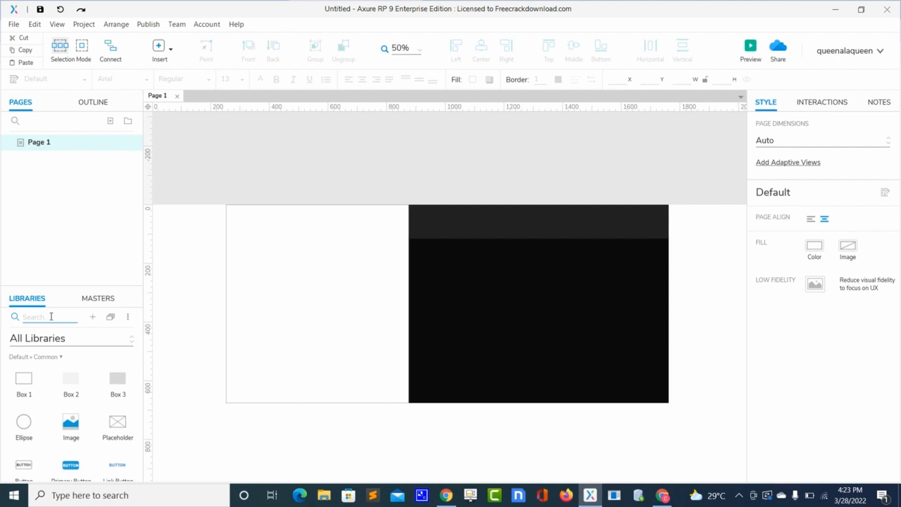
text(h)
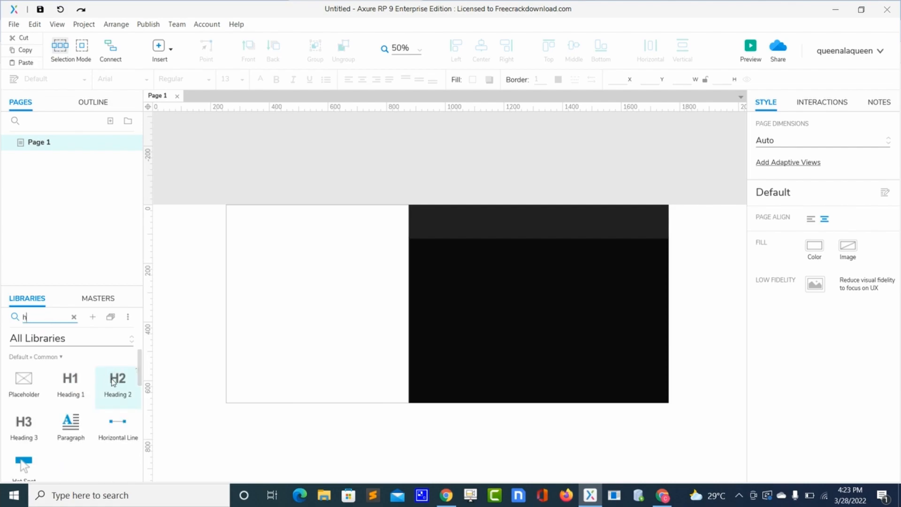
drag(114, 382, 485, 263)
double_click(501, 266)
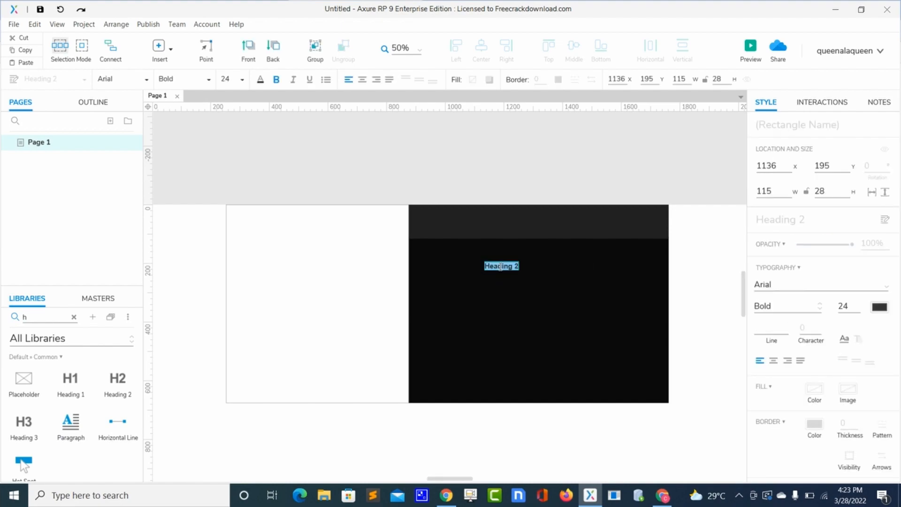
text(Home)
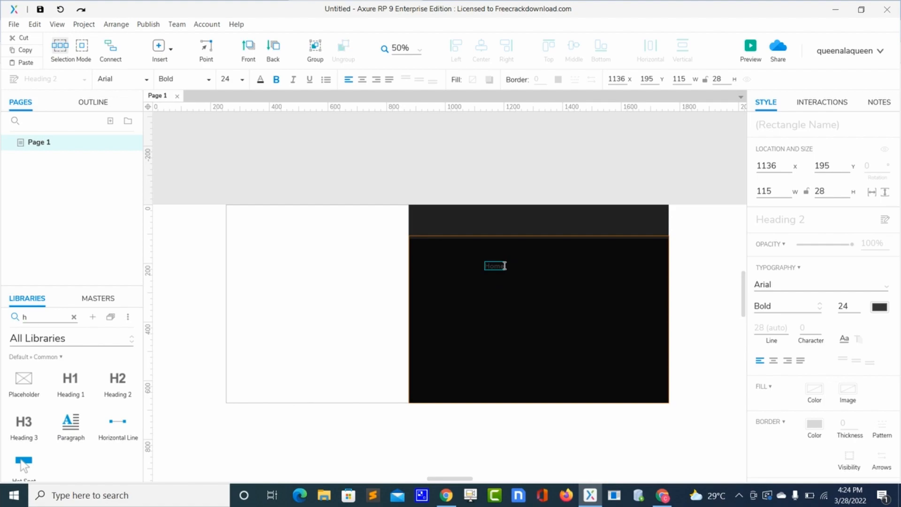
Step: Format the "Home" heading text with font size 20 and white colour #FFFFFF
drag(505, 266, 478, 265)
click(843, 306)
text(20)
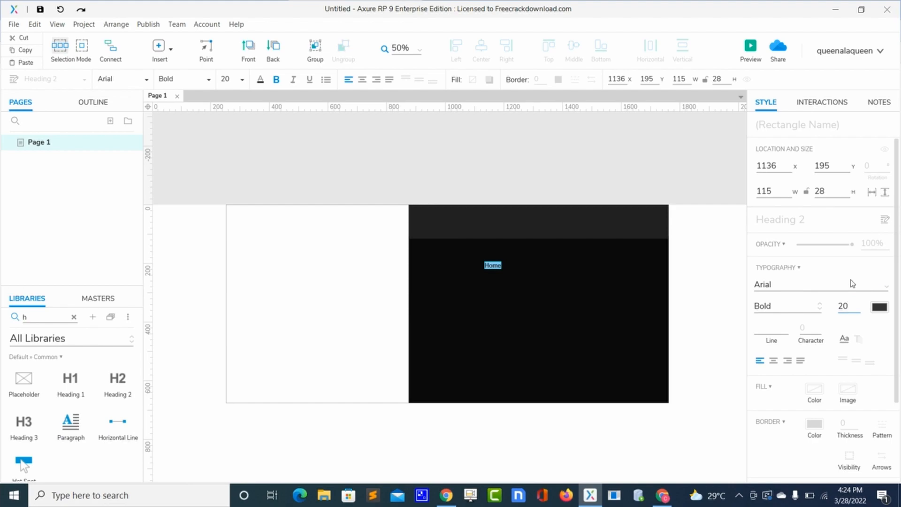
click(880, 307)
click(772, 270)
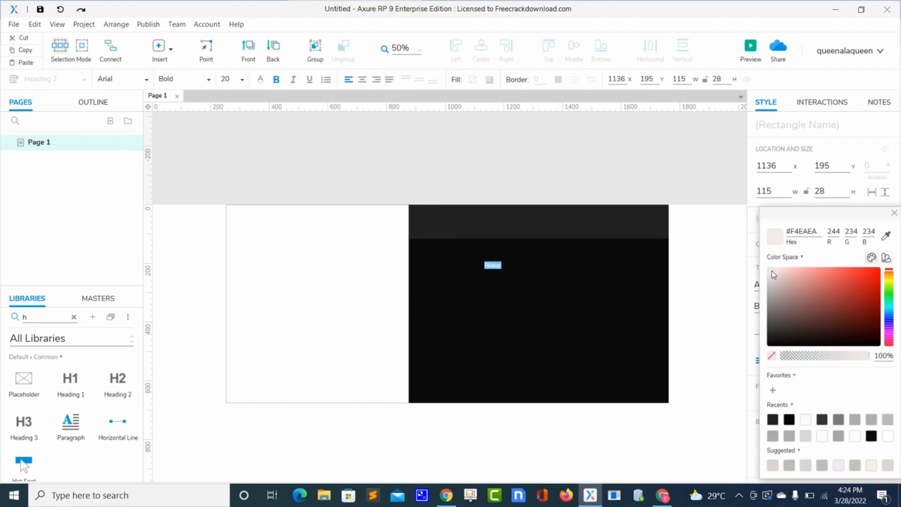
drag(772, 270, 754, 263)
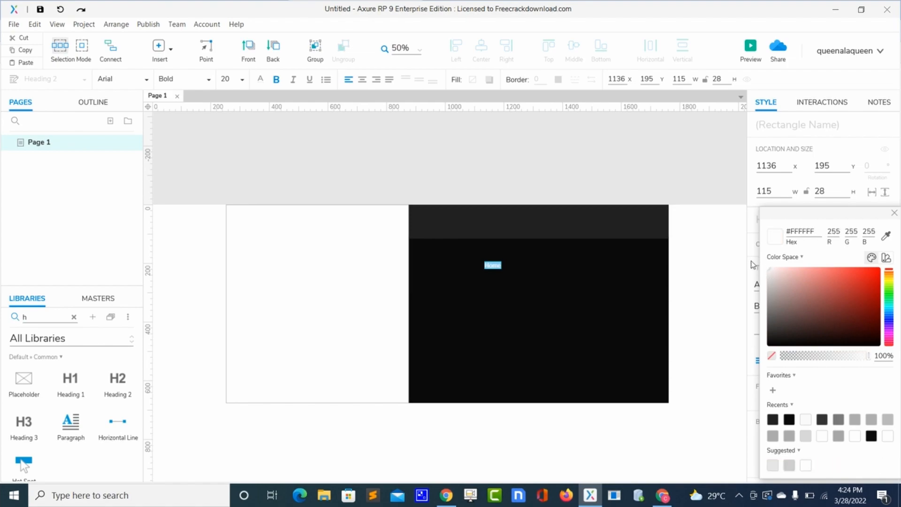
click(522, 304)
click(522, 304)
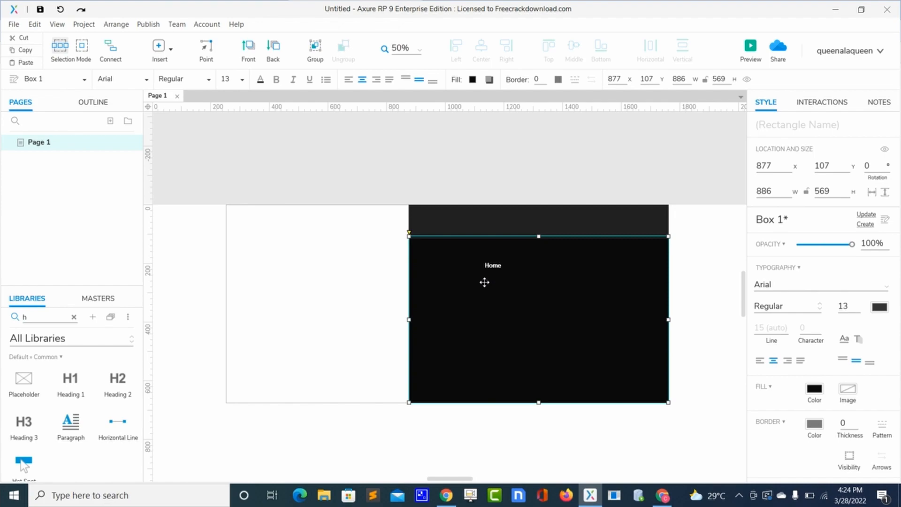
Step: Place one copy of the "Home" heading in the header strip at X 1010, Y 35 and the other beside it at X 1111, Y 35
click(492, 266)
drag(492, 267, 457, 220)
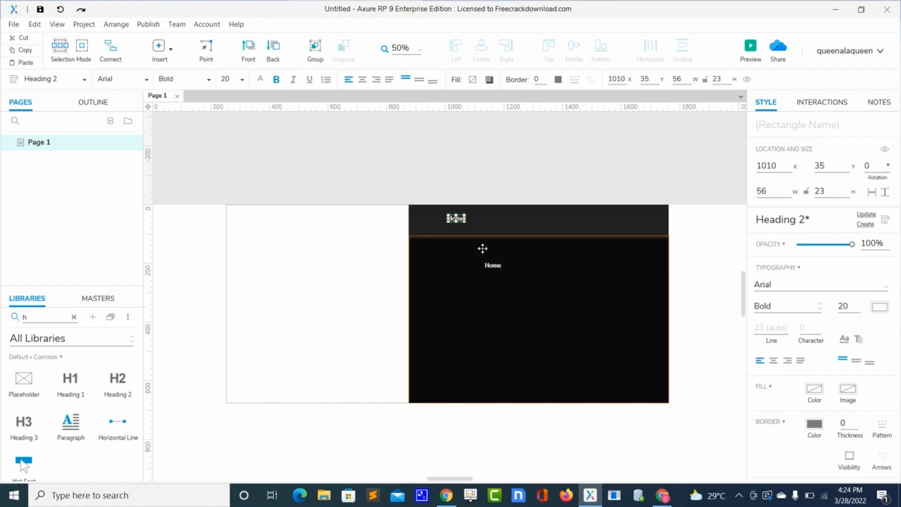
drag(491, 262, 488, 222)
key(Left)
key(Left)
key(Left)
key(Left)
key(Left)
key(Left)
key(Left)
key(Left)
key(Left)
key(Left)
key(Left)
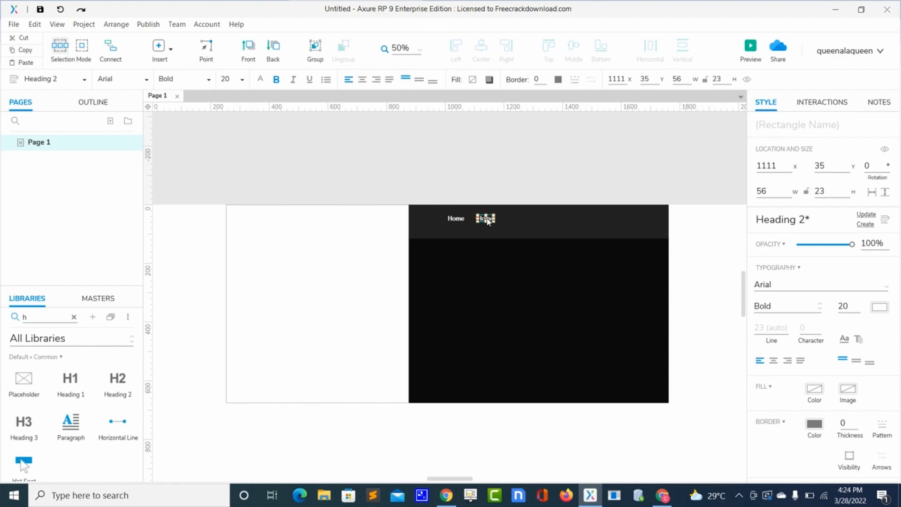
Step: Change the second header heading's text to "About" and place another pasted "Home" copy beside it at X 1222, Y 35
double_click(488, 221)
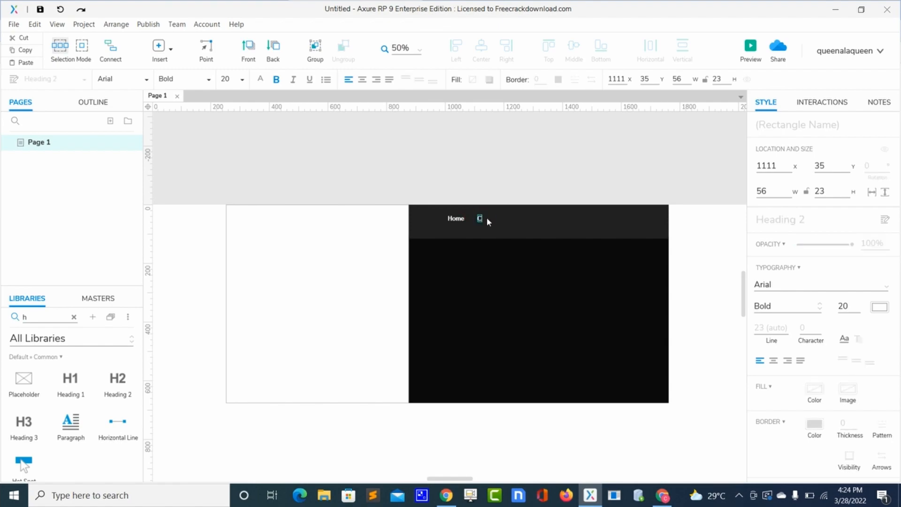
text(About)
click(508, 223)
key(ctrl+v)
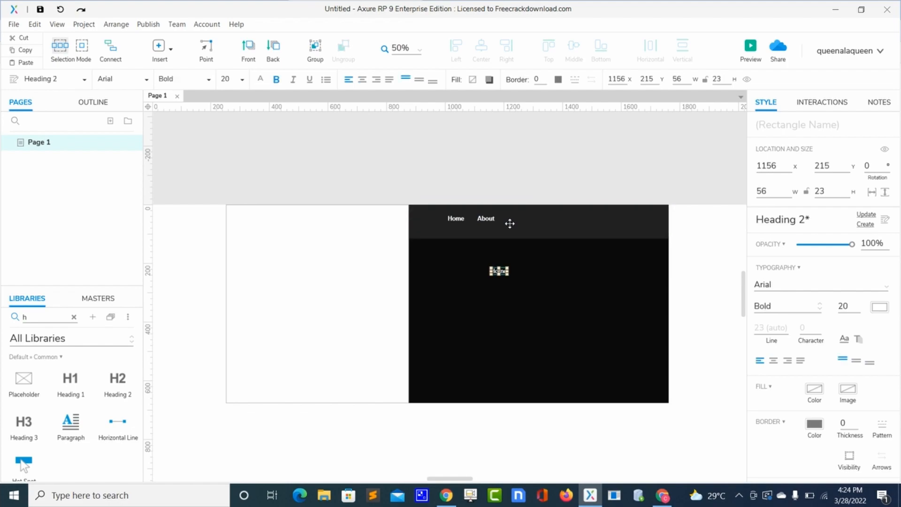
drag(502, 274, 522, 220)
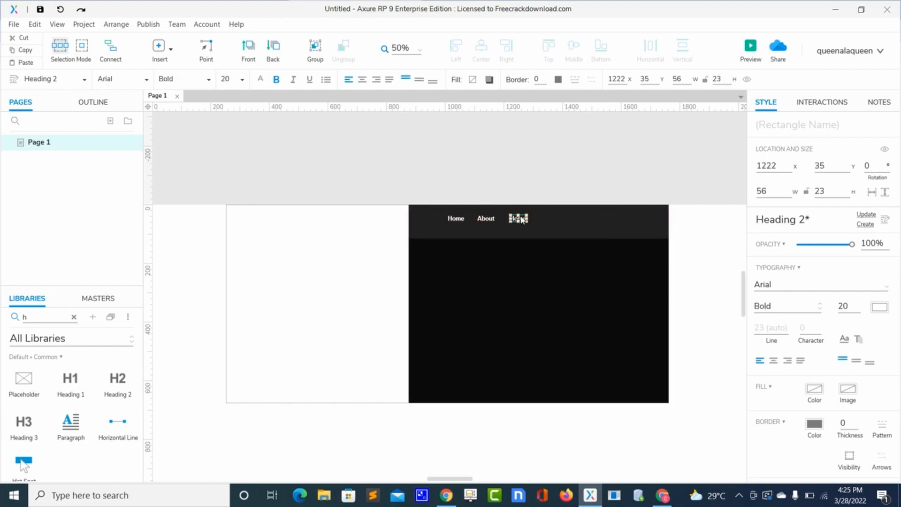
Step: Shift the third header heading to X 1214, Y 35 and set its text to "Contact"
click(487, 218)
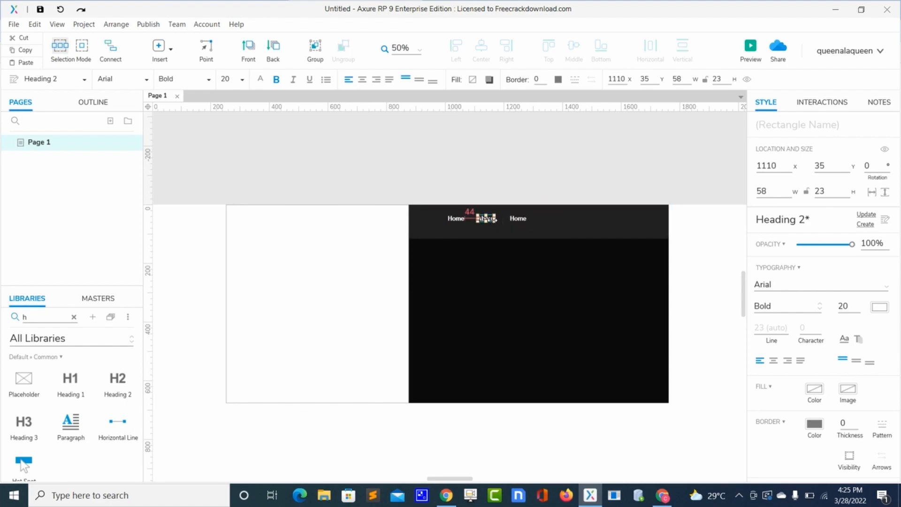
click(518, 220)
mouse_move(518, 221)
mouse_down()
mouse_move(509, 220)
mouse_move(517, 222)
mouse_up()
key(Left)
double_click(517, 219)
text(Conta)
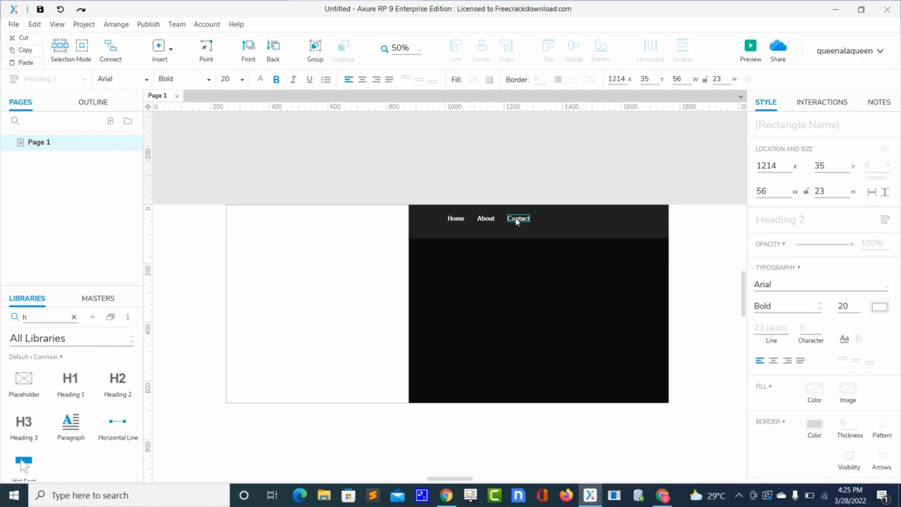
Step: Move the "Home", "About" and "Contact" headings together along the header strip to X 1066, Y 35
shift+click(488, 219)
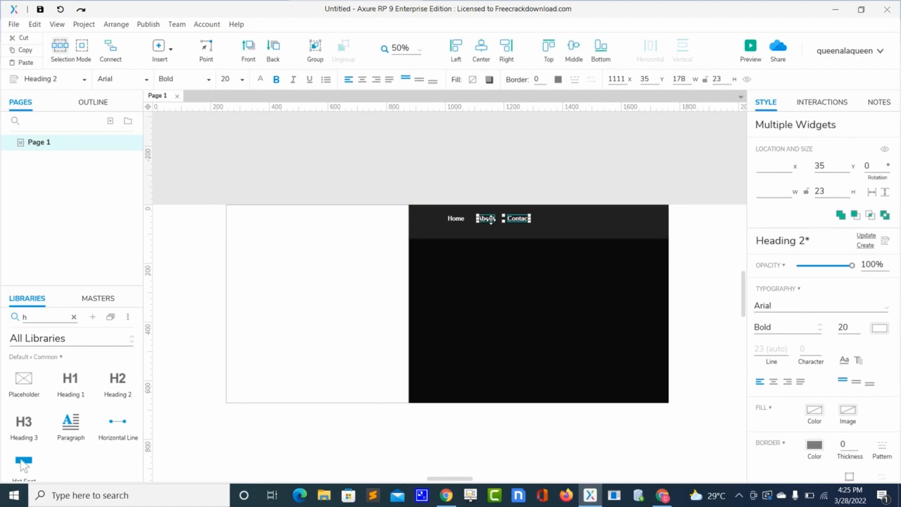
shift+click(464, 219)
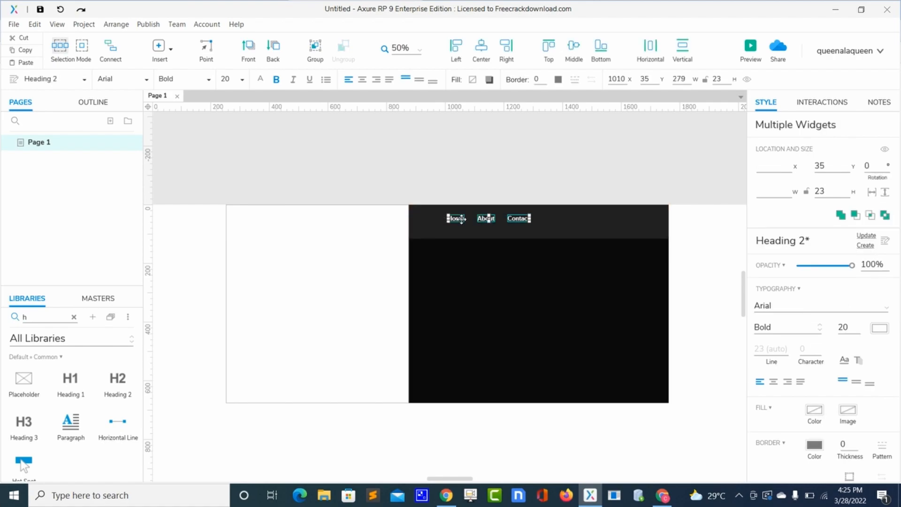
mouse_move(462, 218)
mouse_down()
mouse_move(514, 223)
mouse_move(478, 220)
mouse_up()
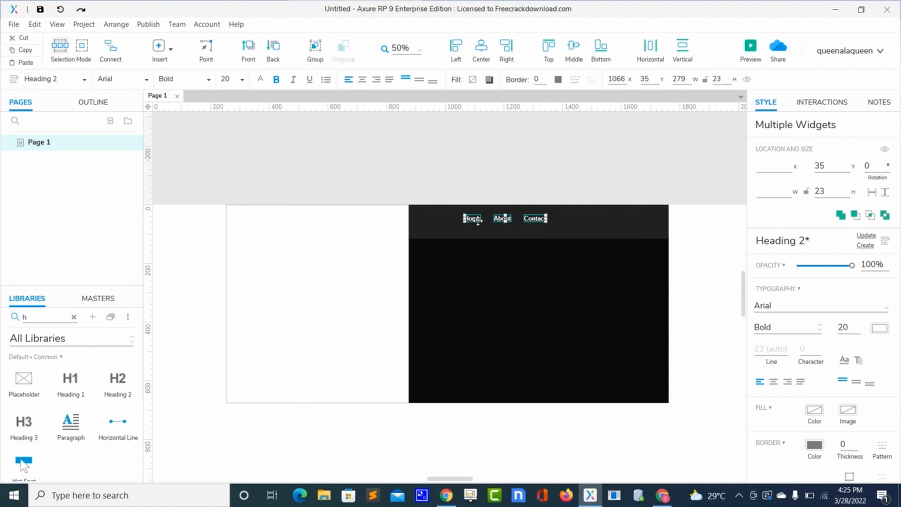
Step: Add a Box 1 widget to the header at X 1498, Y 0 and size it to 176 wide by 116 high
click(74, 317)
drag(24, 381, 565, 211)
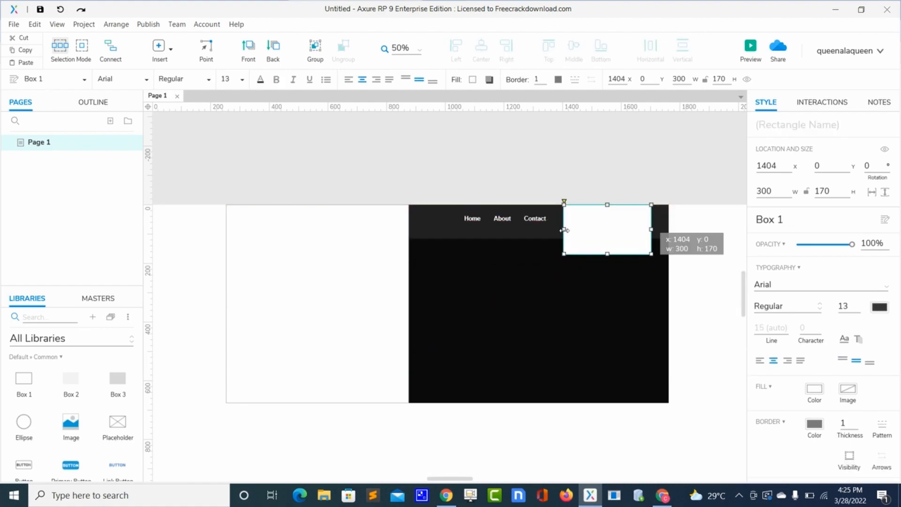
drag(566, 230, 591, 227)
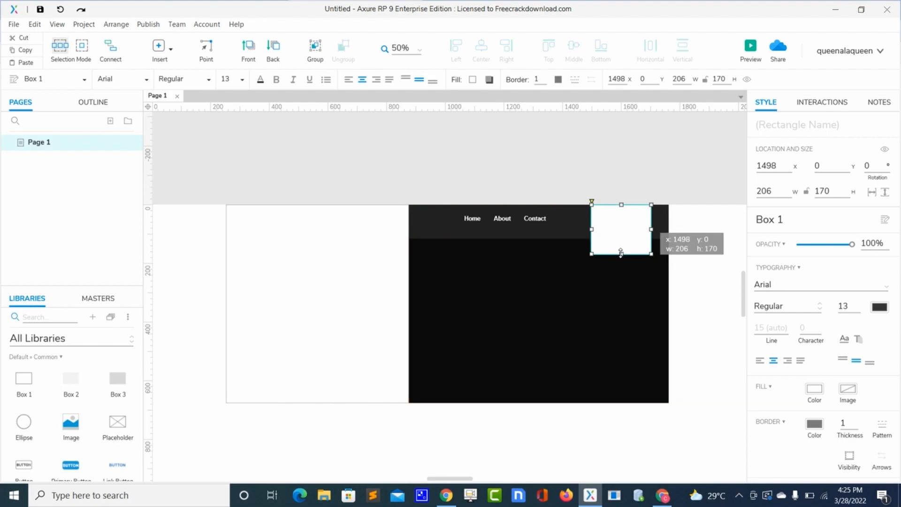
drag(621, 250, 643, 223)
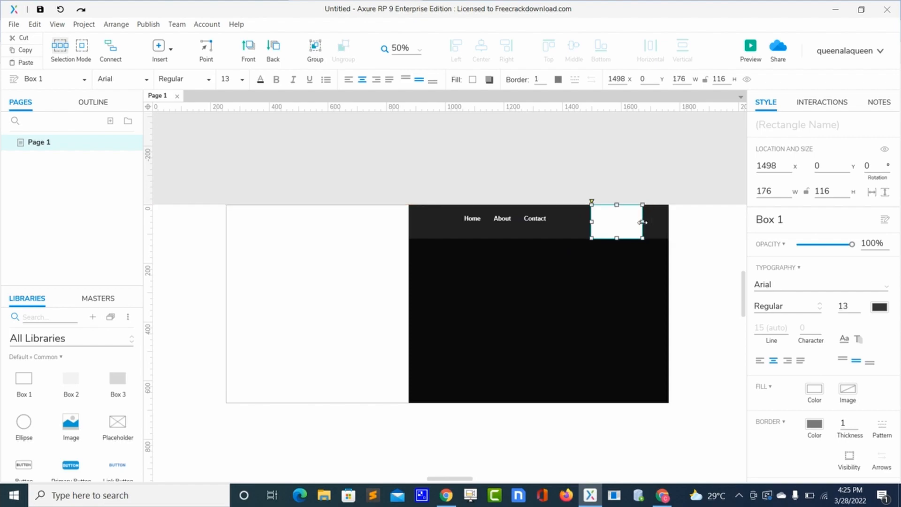
Step: Place a copy of the "Contact" heading on the white header box at X 1565, Y 35 and colour its text black
click(534, 219)
drag(534, 219, 619, 222)
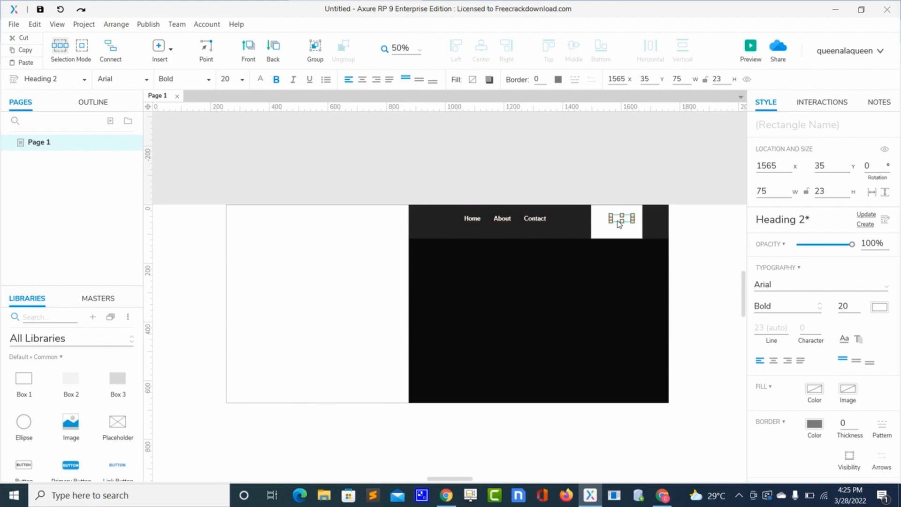
double_click(619, 221)
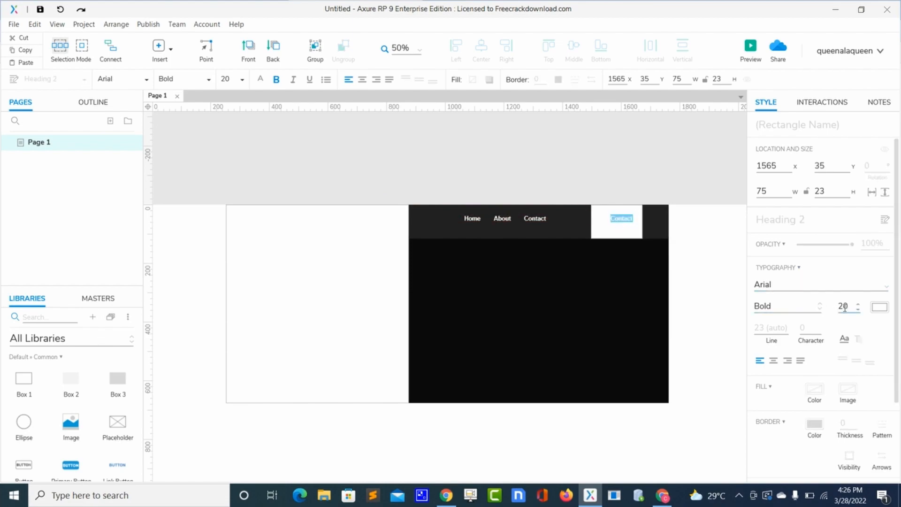
click(873, 311)
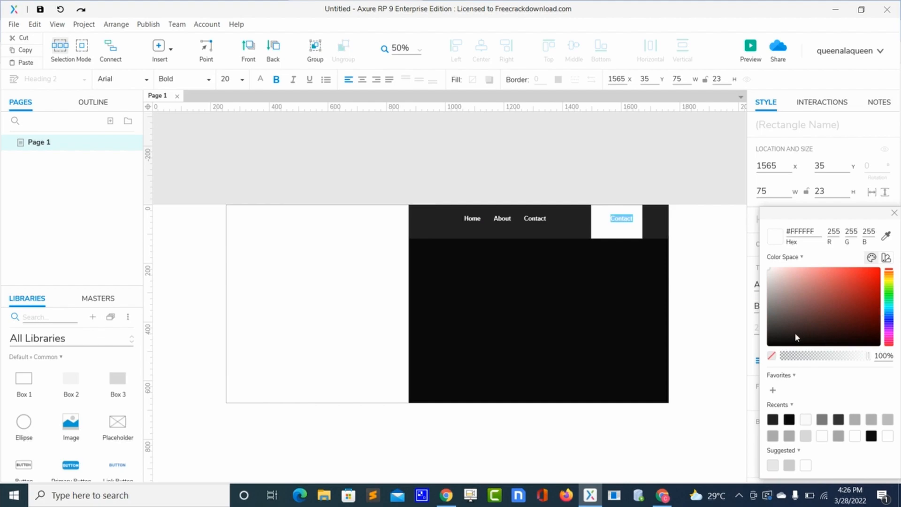
click(770, 348)
click(626, 281)
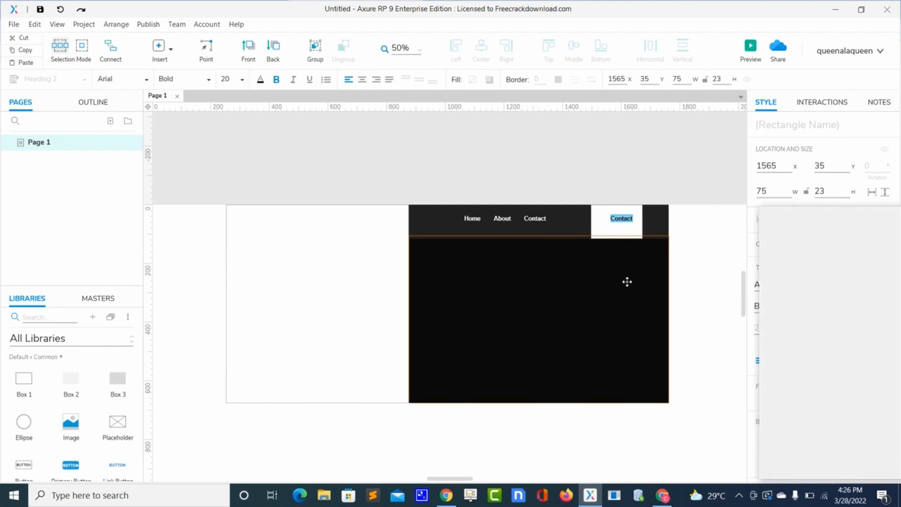
Step: Replace the text of the heading on the white box with "Livingroom"
click(622, 219)
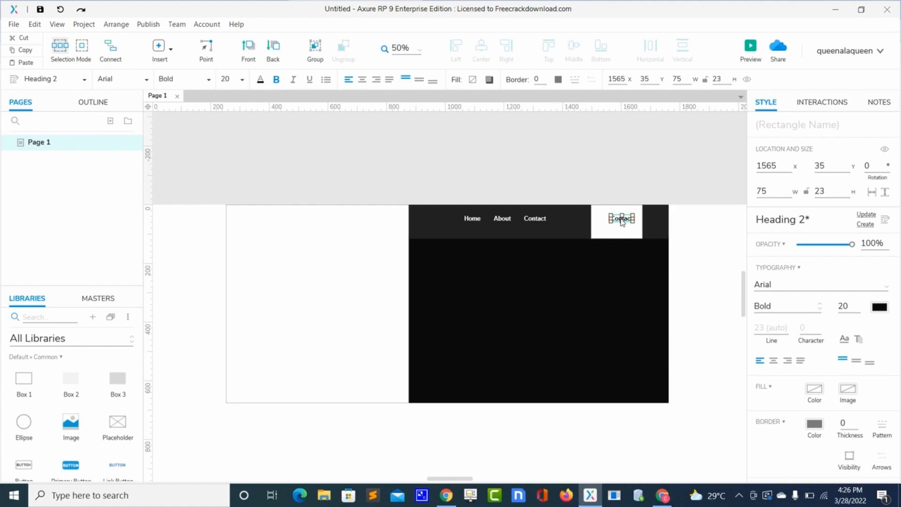
double_click(621, 218)
key(BackSpace)
text(Livingroom)
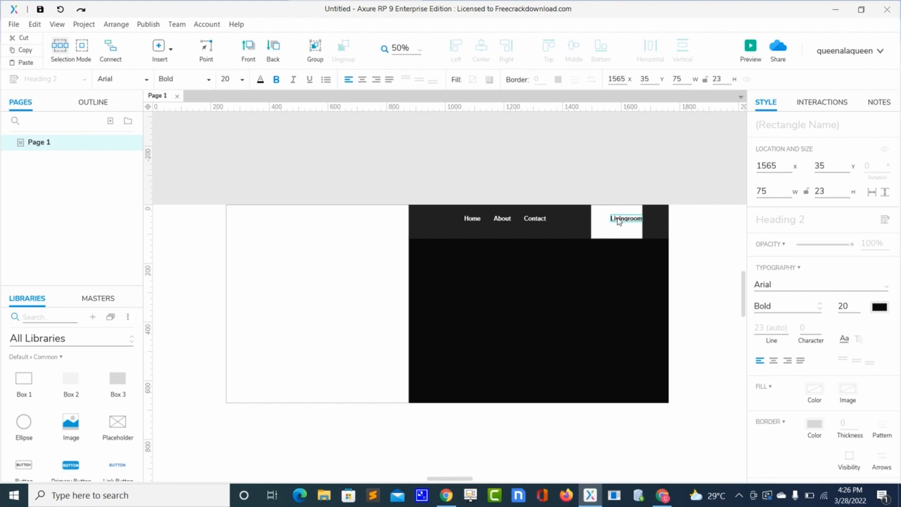
click(619, 223)
click(619, 221)
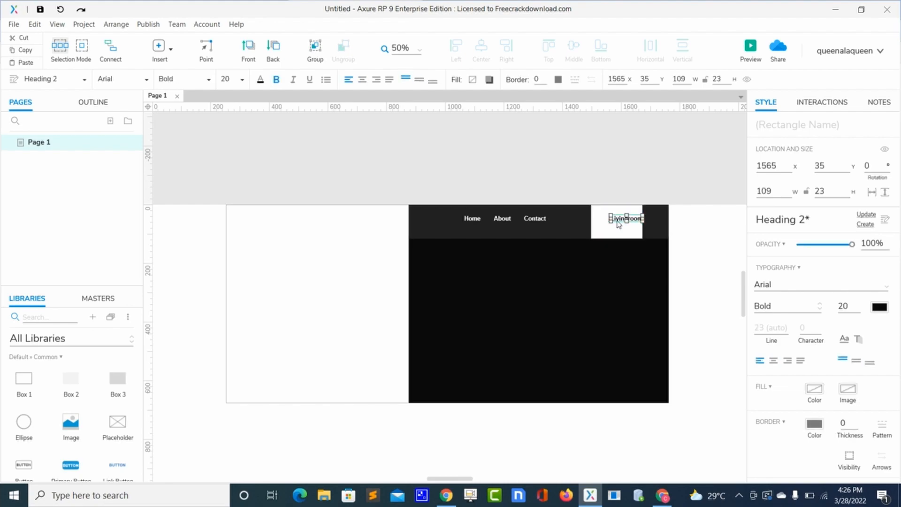
Step: Move the "Livingroom" heading to X 1532, Y 35 and format it in Verdana at font size 25
drag(619, 223, 609, 225)
click(844, 305)
text(25)
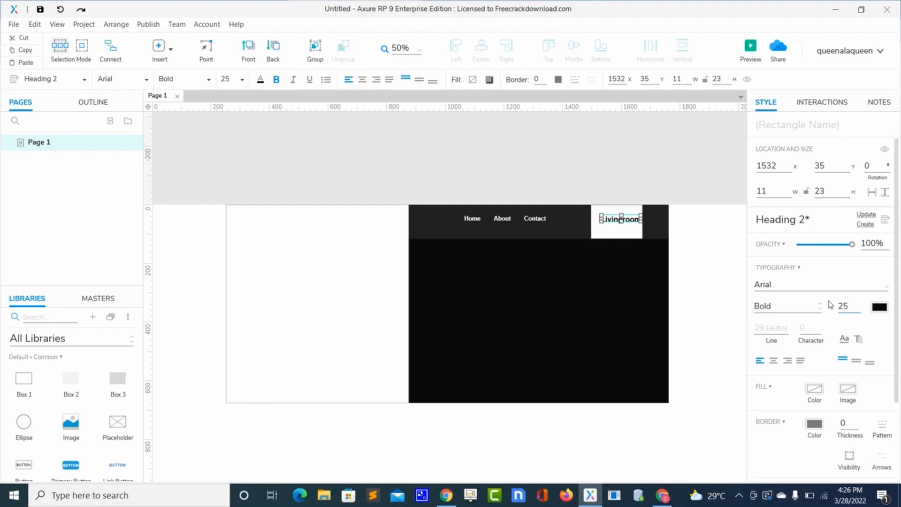
click(810, 286)
text(Verdana)
key(Return)
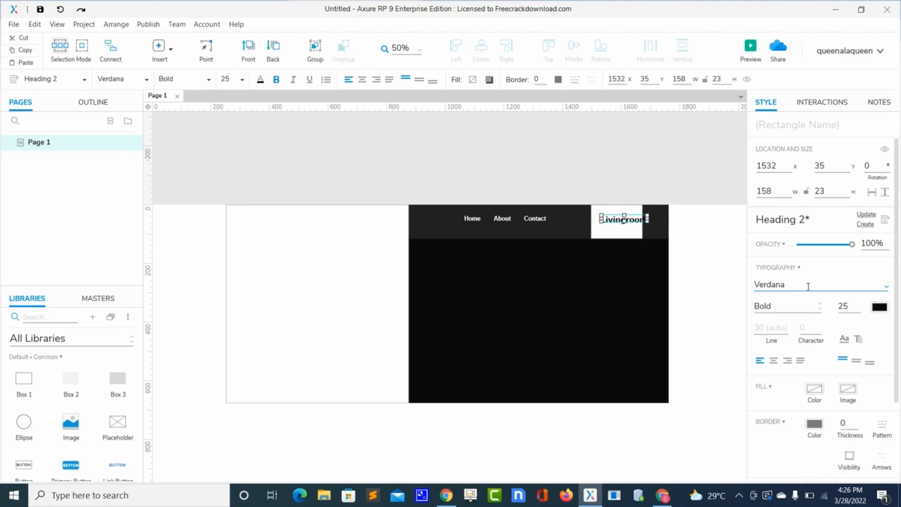
Step: Fit the "Livingroom" heading inside the white box by moving it to X 1507, Y 43
click(586, 258)
click(614, 216)
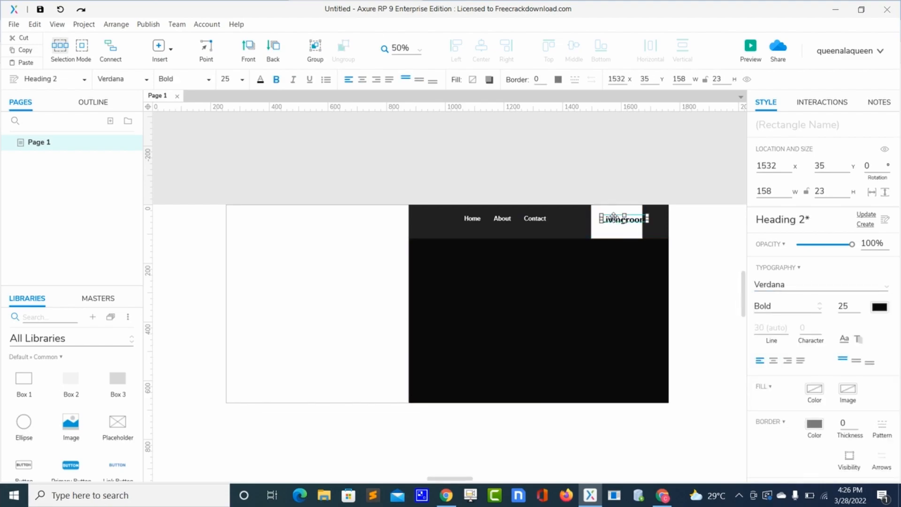
drag(614, 219, 609, 223)
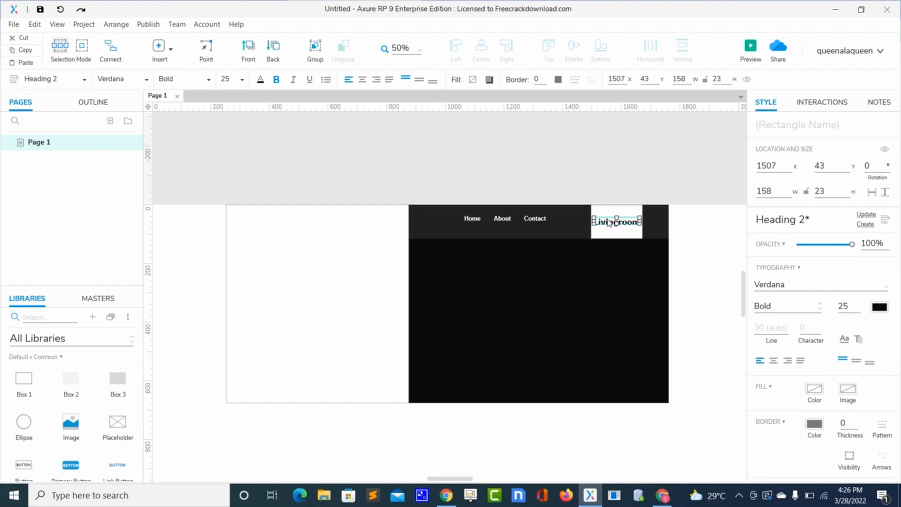
click(590, 253)
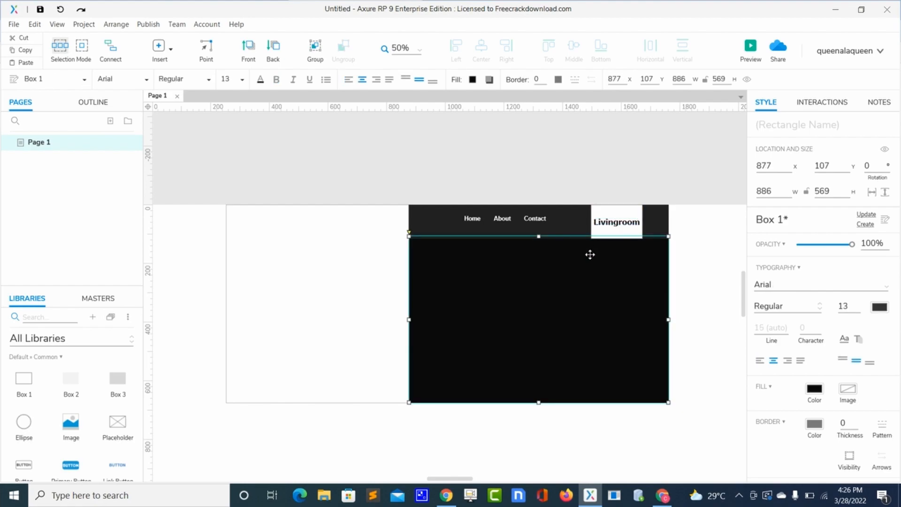
Step: Change the font weight of the "Home", "About" and "Contact" headings to Regular
click(544, 218)
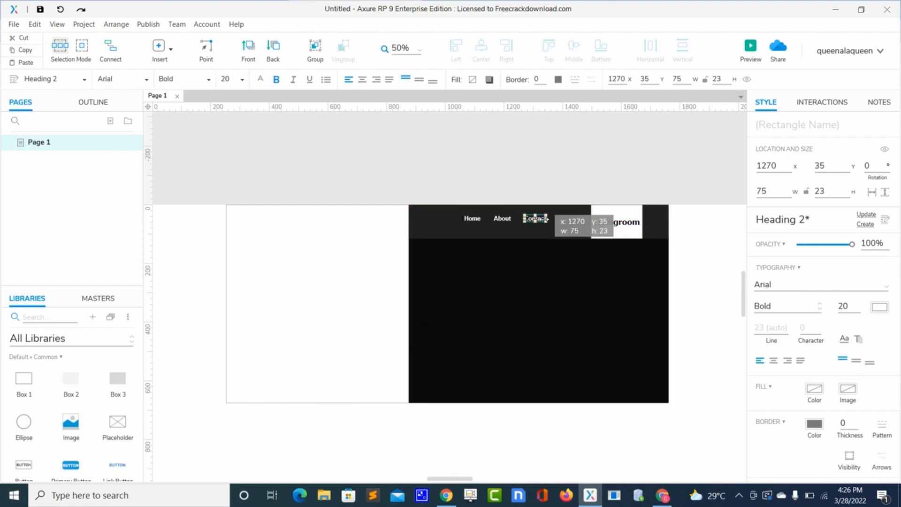
shift+click(502, 219)
shift+click(473, 218)
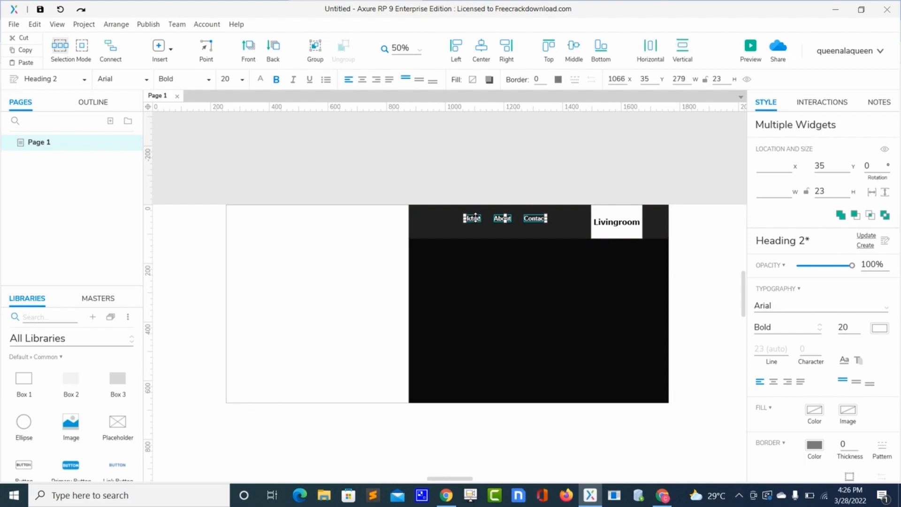
click(818, 331)
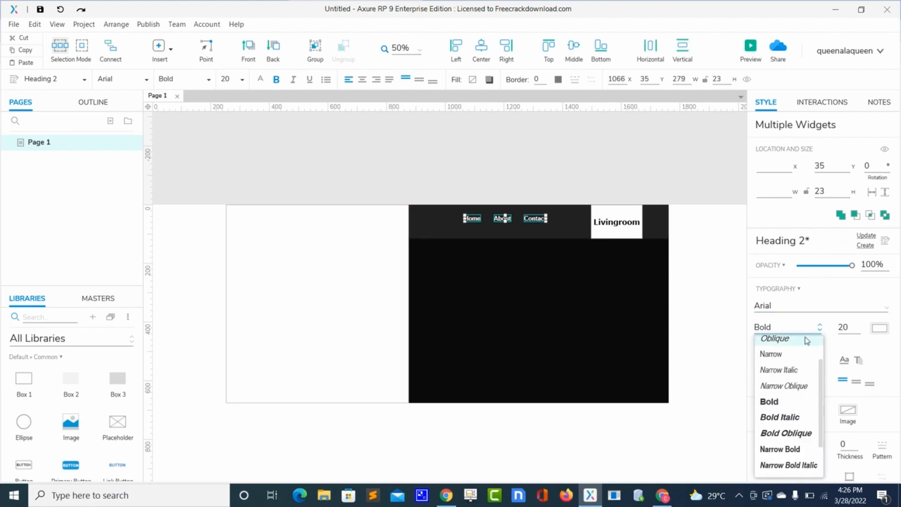
scroll(793, 392, up, 1)
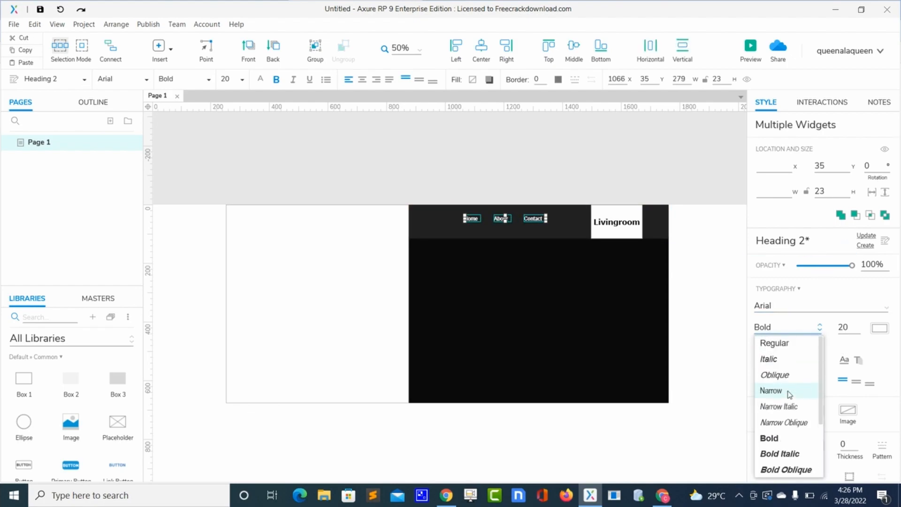
click(792, 344)
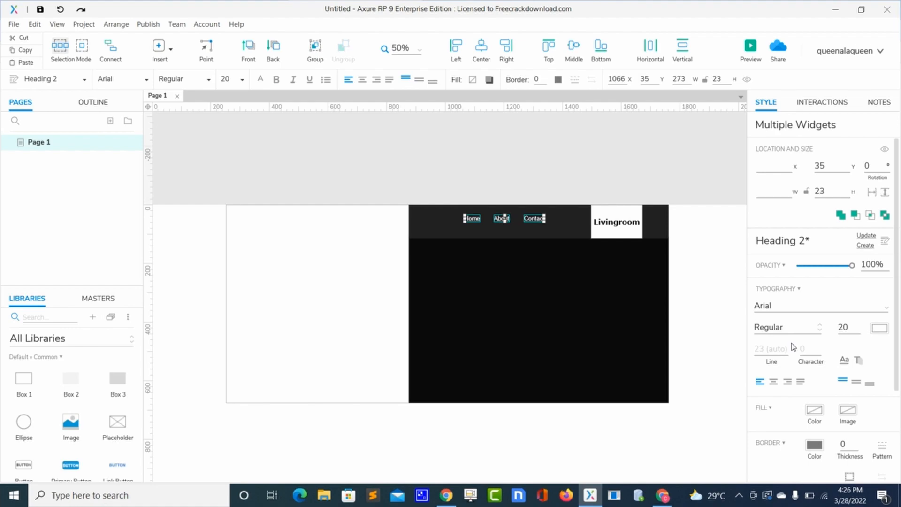
Step: Set the text colour opacity of the three navigation headings to 50%
click(880, 328)
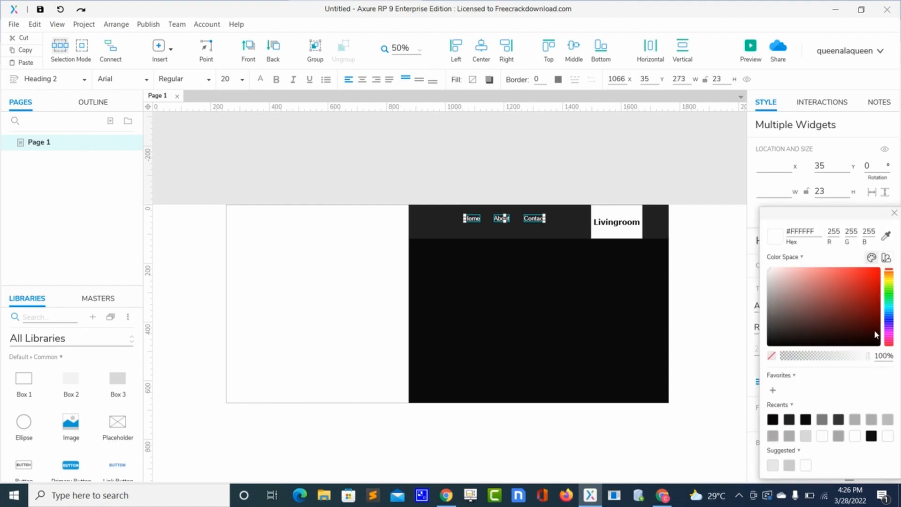
click(818, 355)
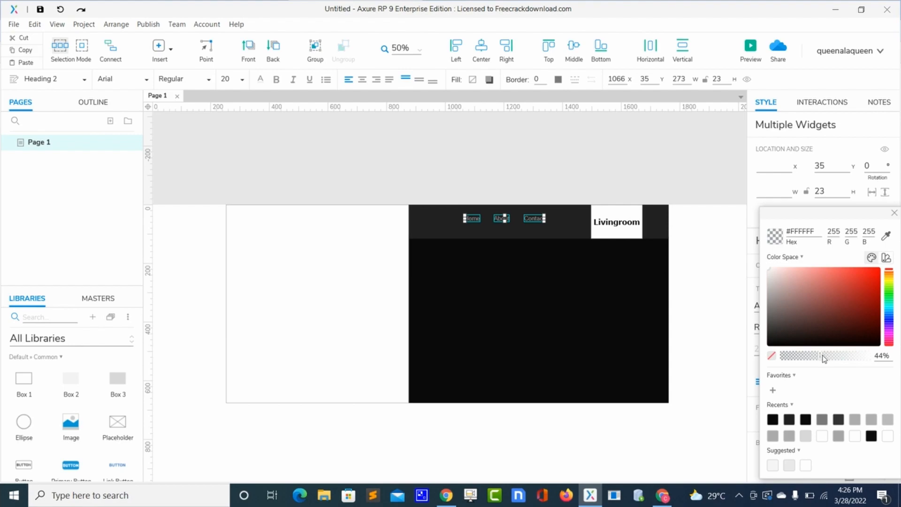
click(829, 356)
click(878, 356)
text(50)
click(536, 307)
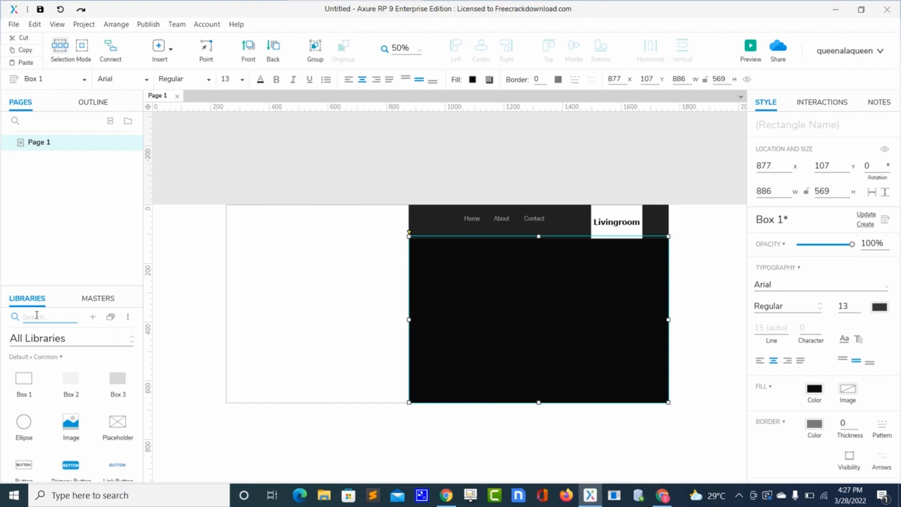
Step: Add a horizontal line along the header's lower edge at X 1066, Y 107 and set its thickness to 3
text(l)
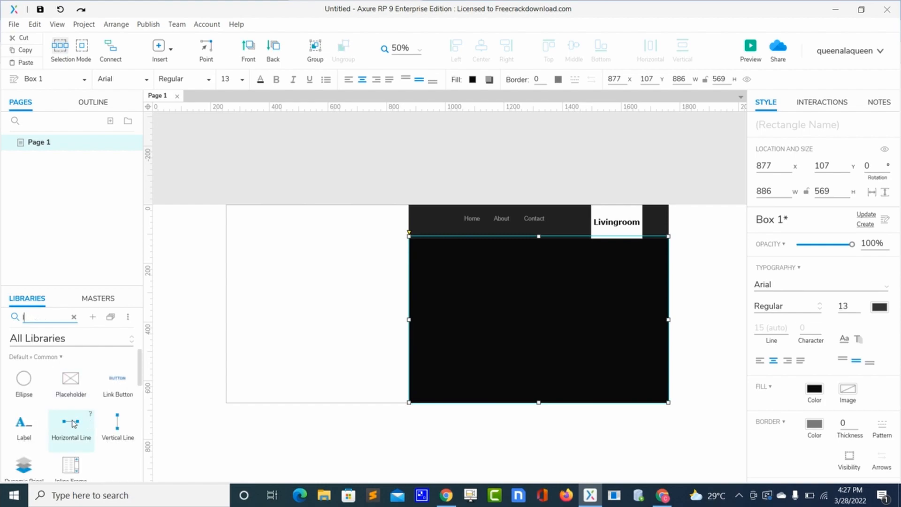
drag(72, 424, 464, 237)
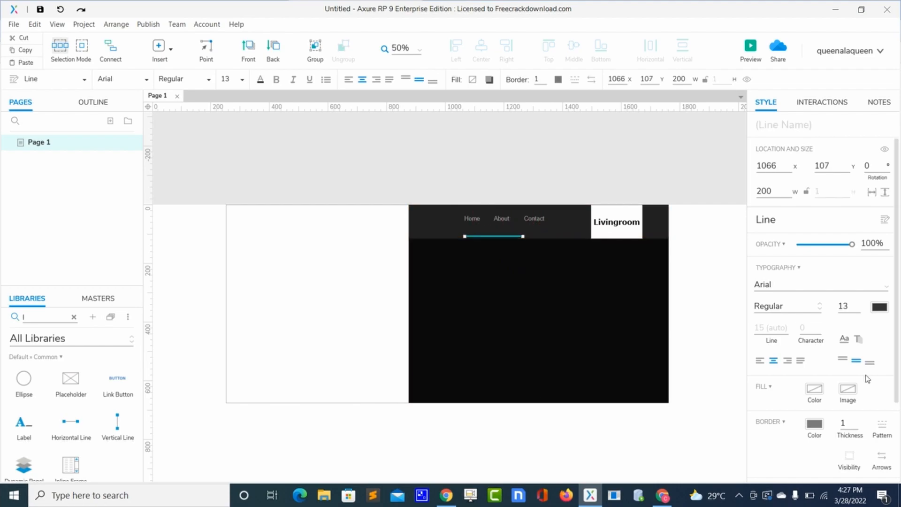
click(844, 424)
text(3)
Step: Set the horizontal line's colour to white (#FFFFFF)
click(815, 424)
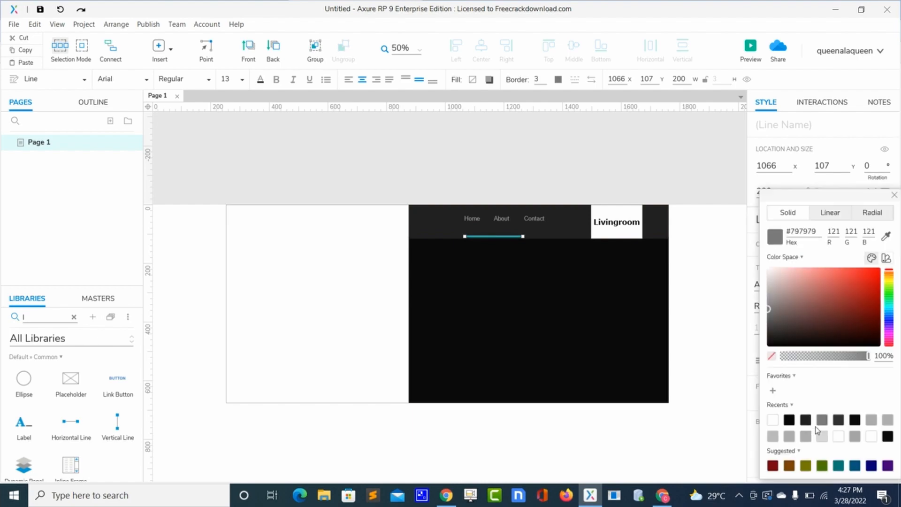
click(771, 277)
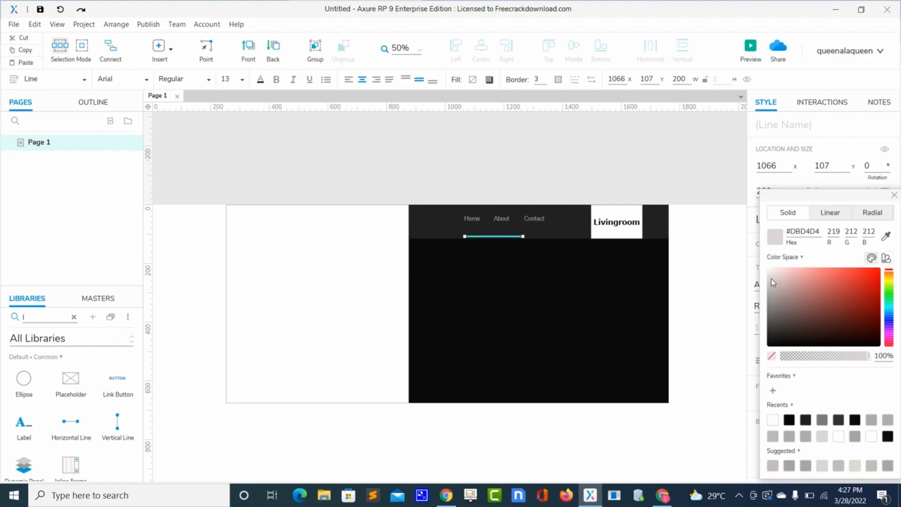
drag(771, 278, 765, 266)
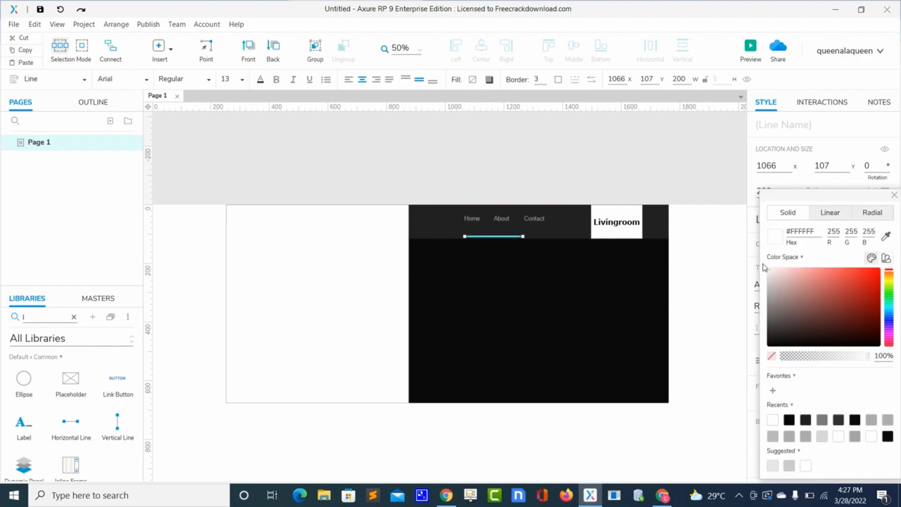
click(539, 258)
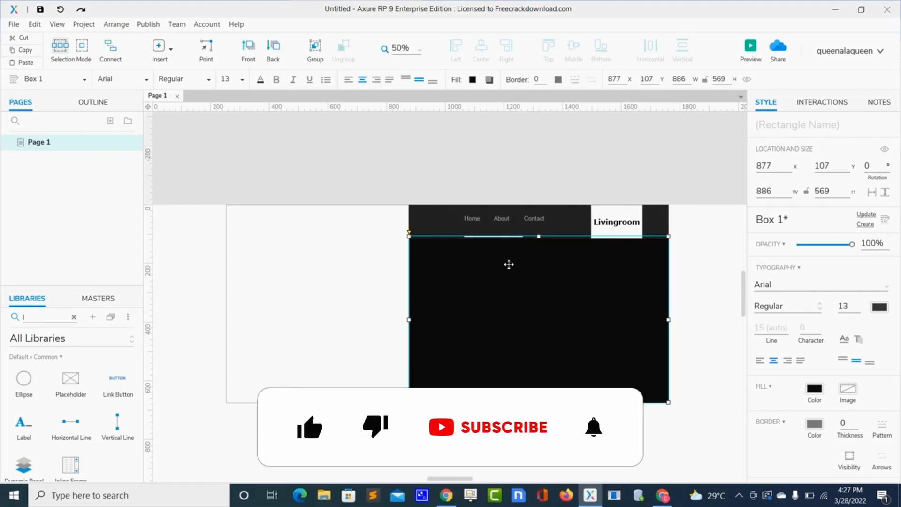
Step: Shorten the white line to a width of 54 under "Home" and move it to Y 112
click(486, 223)
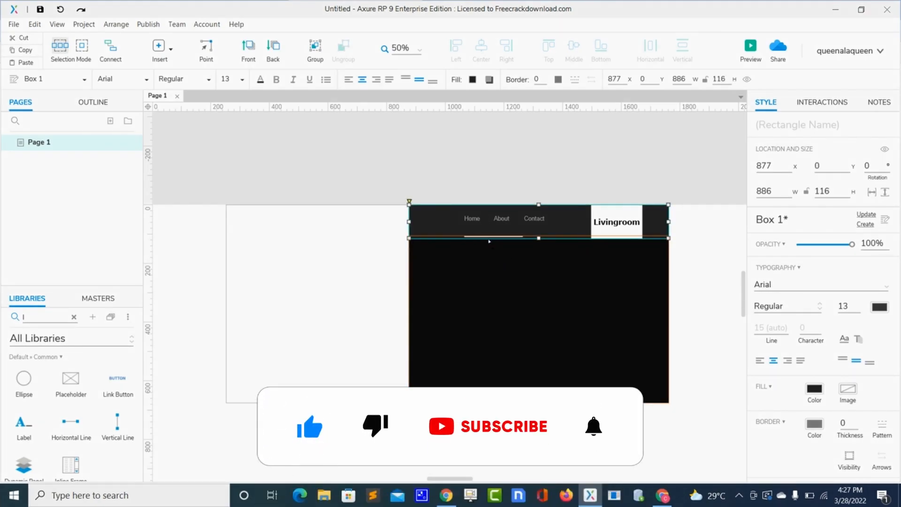
click(490, 237)
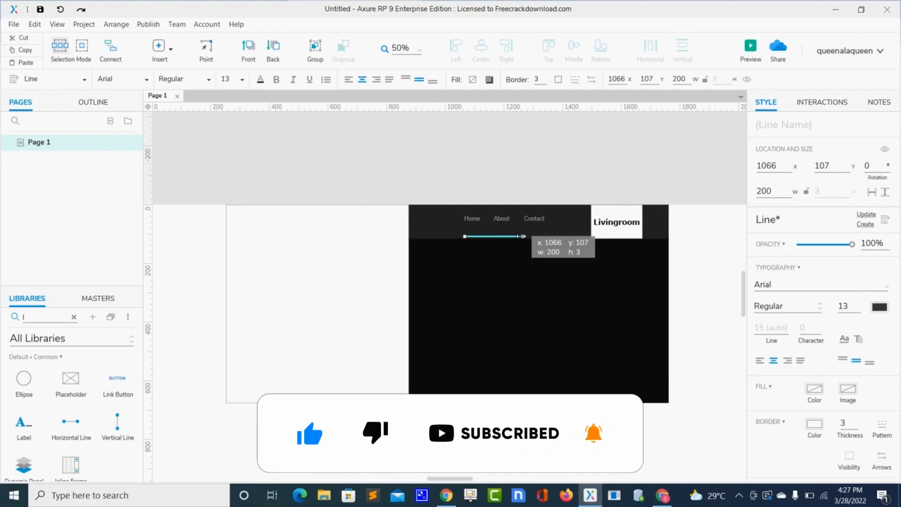
drag(523, 237, 480, 237)
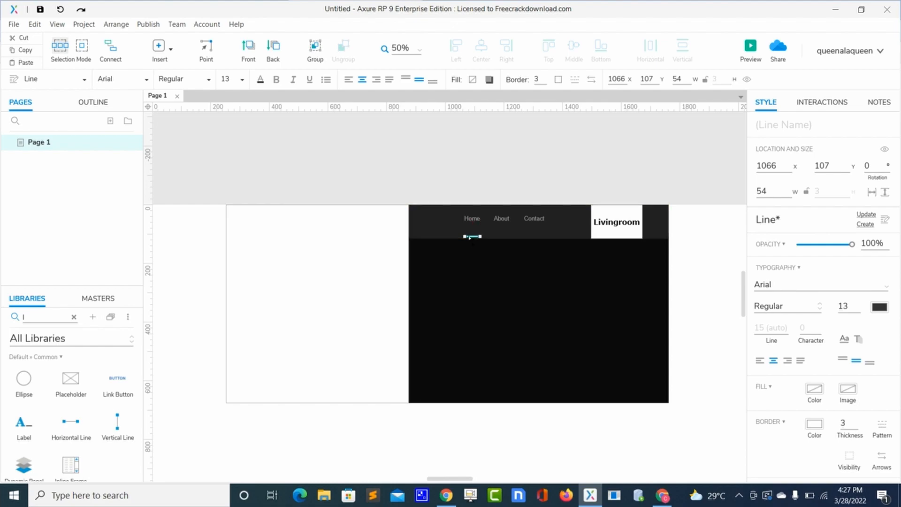
drag(463, 236, 462, 238)
click(465, 249)
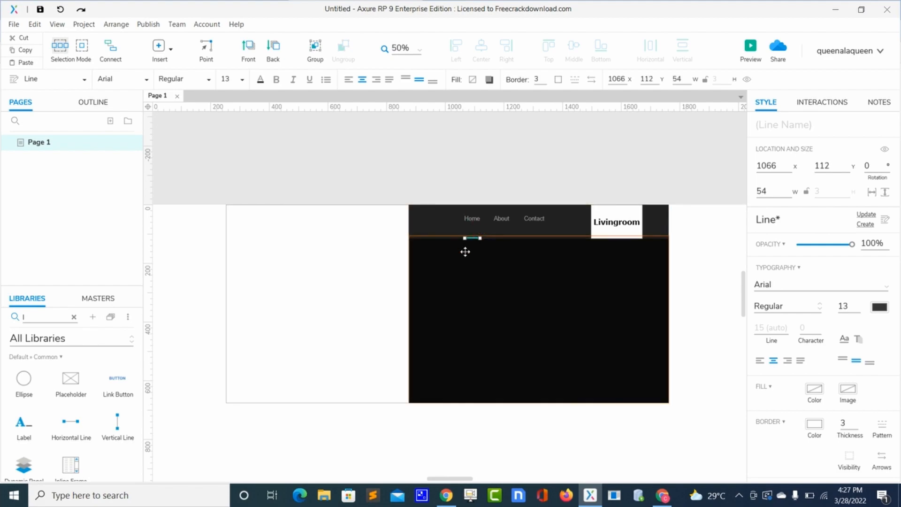
click(384, 161)
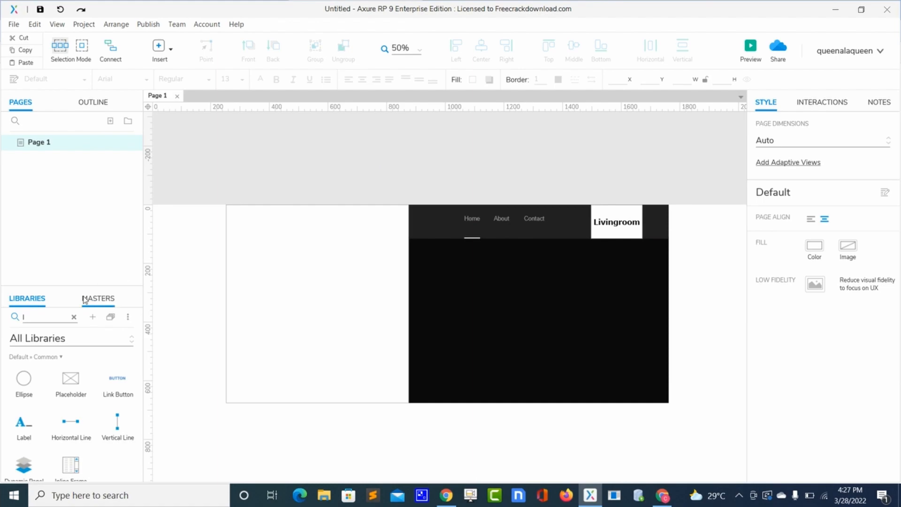
Step: Add a Heading 2 widget to the black content area at X 1247, Y 250 with the text "In need of an"
click(73, 318)
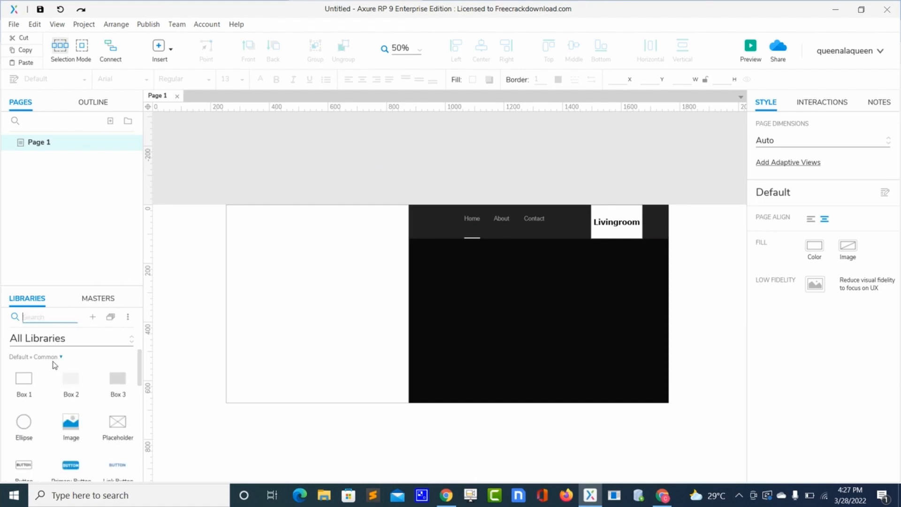
text(h)
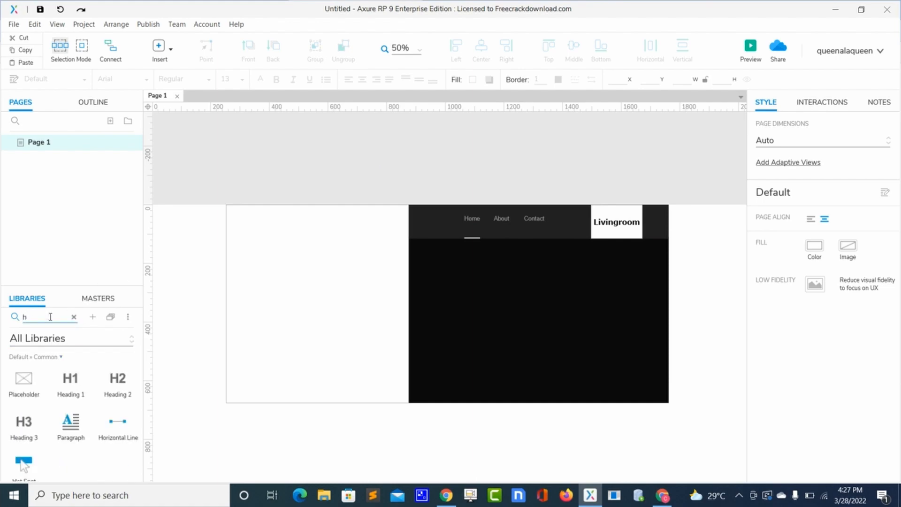
drag(118, 386, 518, 279)
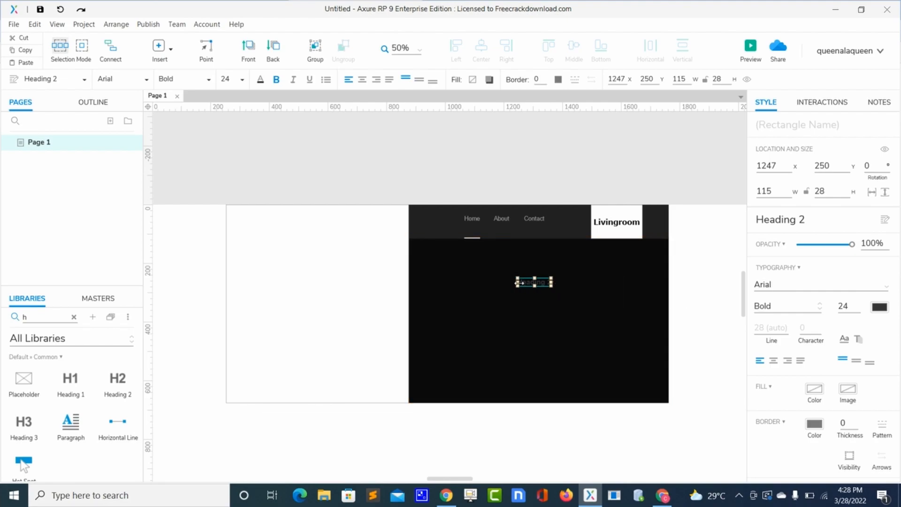
double_click(527, 284)
key(BackSpace)
text(M)
text(d of)
text( an)
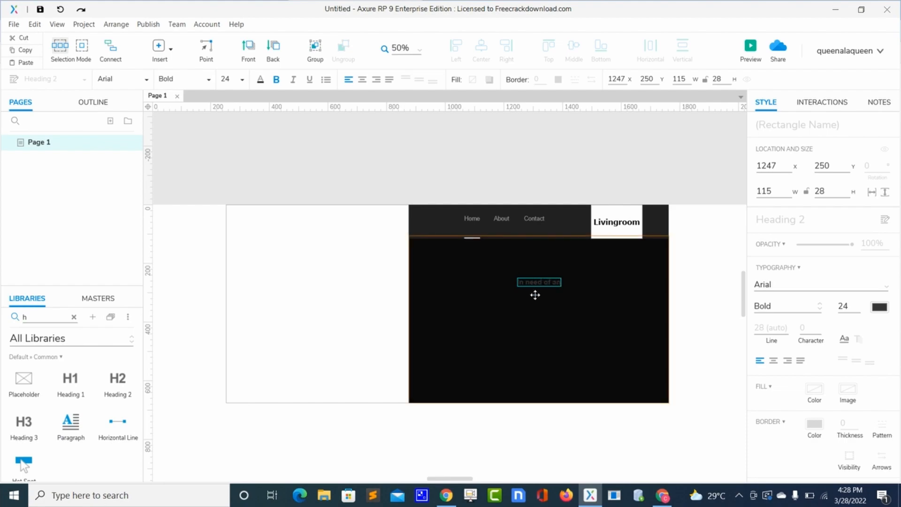
Step: Set the "In need of an" heading's font weight to Regular and its font size to 20
click(535, 285)
double_click(536, 284)
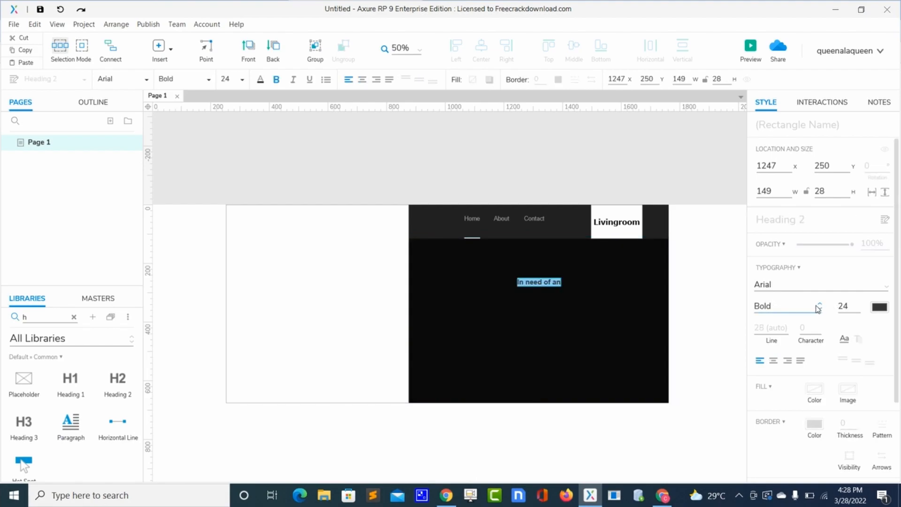
click(796, 310)
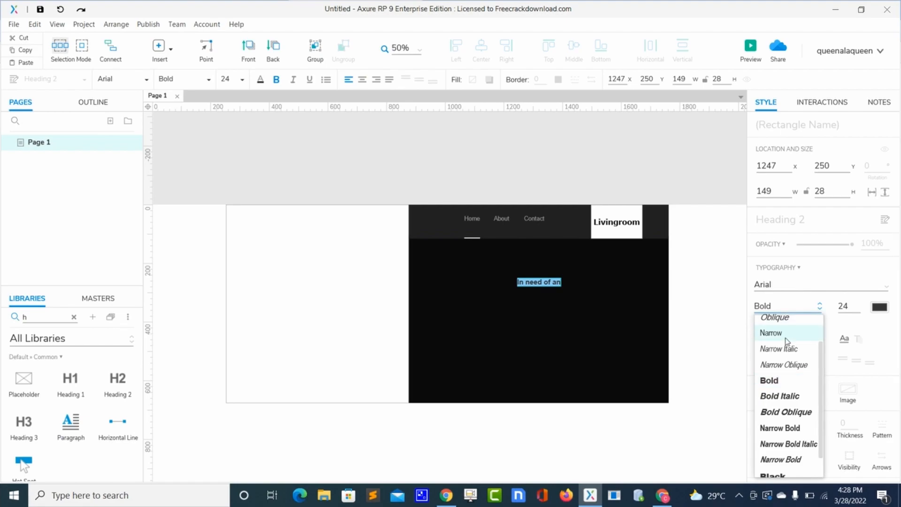
scroll(781, 361, up, 1)
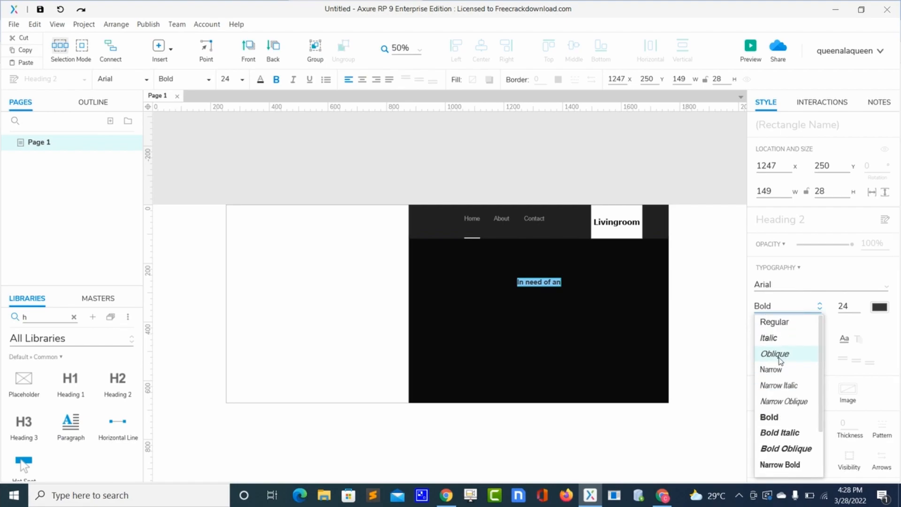
click(789, 322)
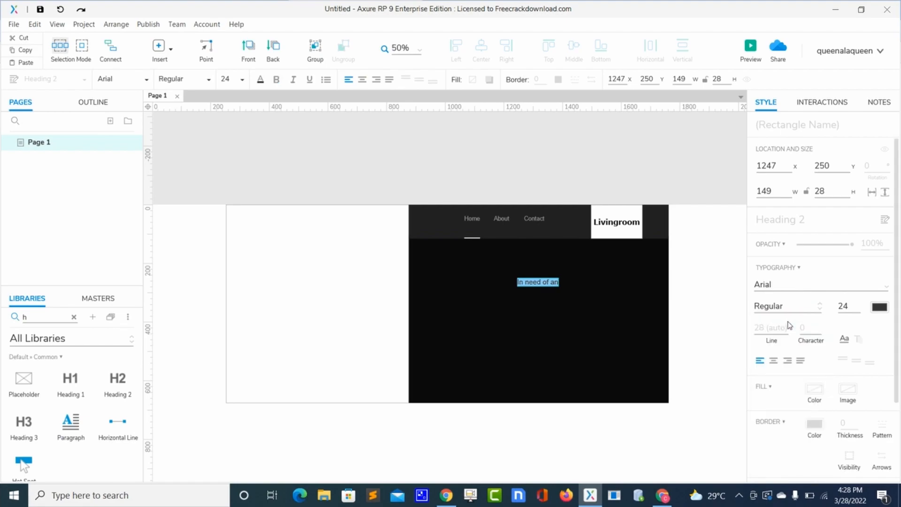
double_click(844, 305)
text(20)
Step: Set the text colour opacity of the "In need of an" heading to 50%
click(878, 308)
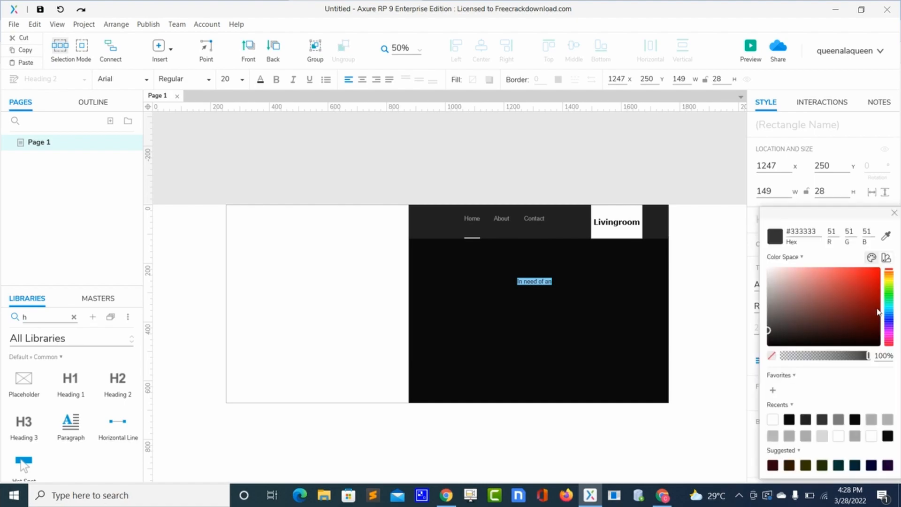
double_click(882, 355)
text(50)
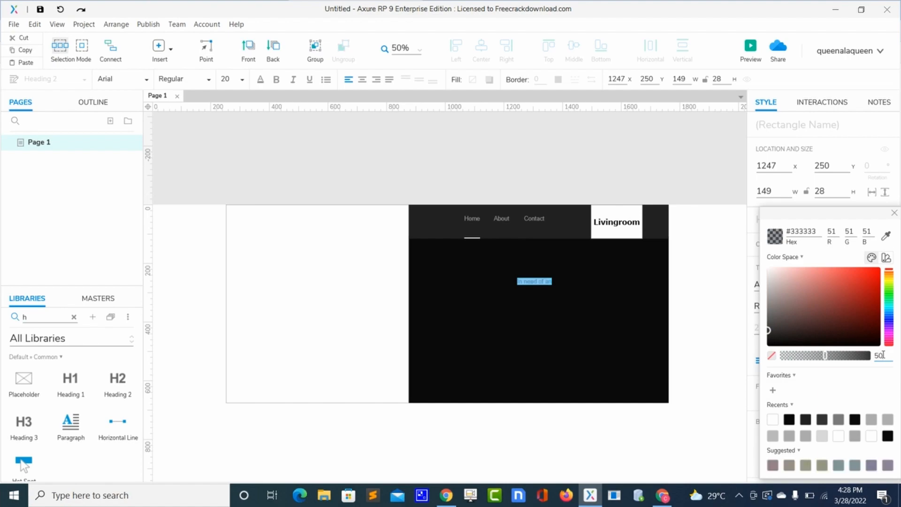
click(895, 214)
Step: Change the font of the "In need of an" heading to Forte
click(865, 287)
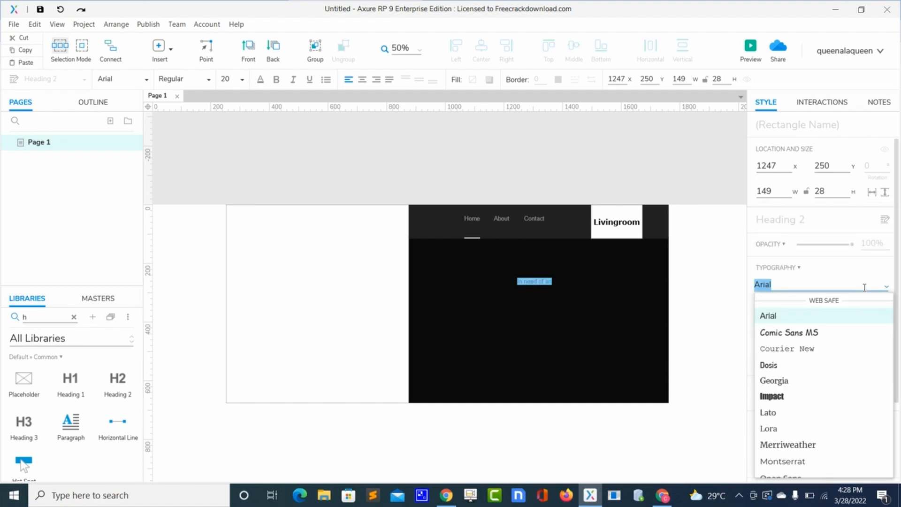
text(F)
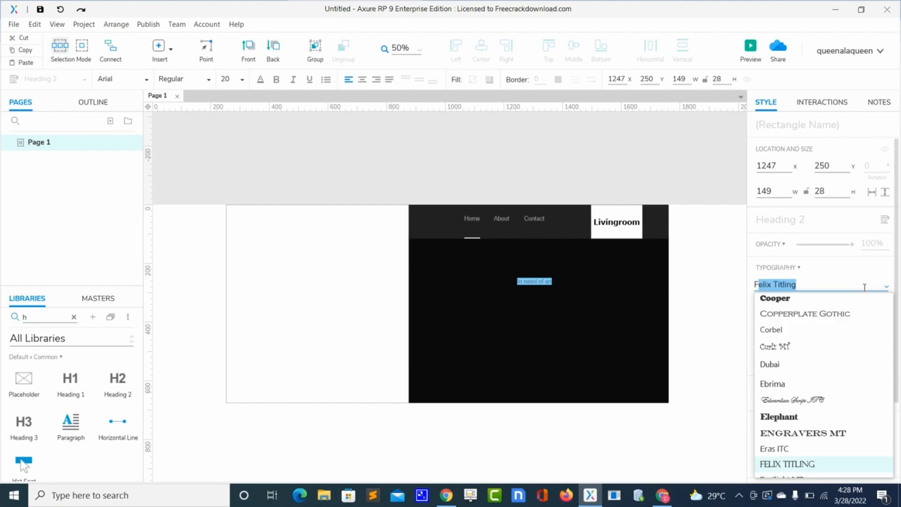
text(orte)
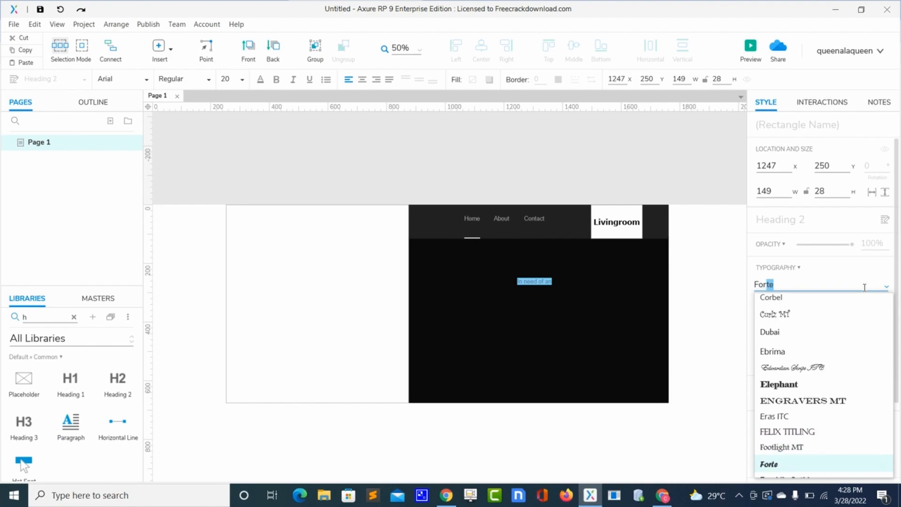
key(Return)
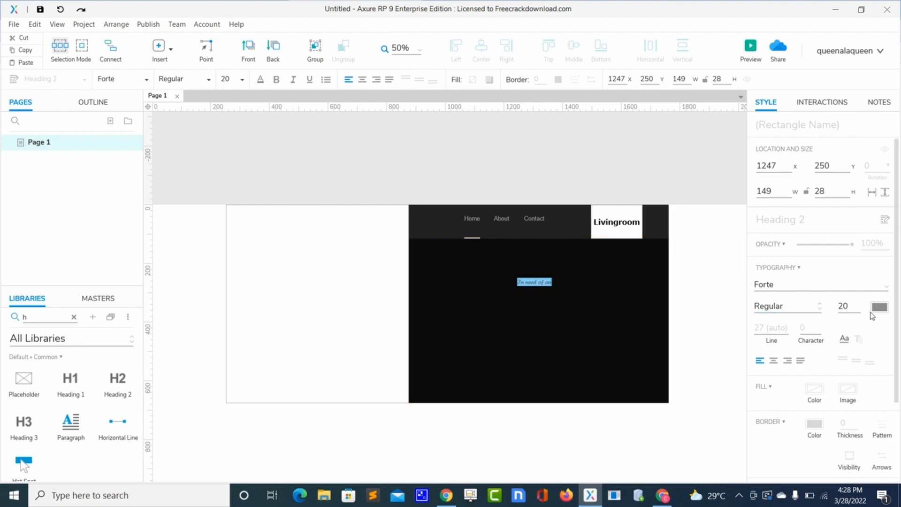
Step: Colour the "In need of an" text near-white (#FFFEFE) and move the heading to X 1066, Y 197
click(880, 307)
click(782, 281)
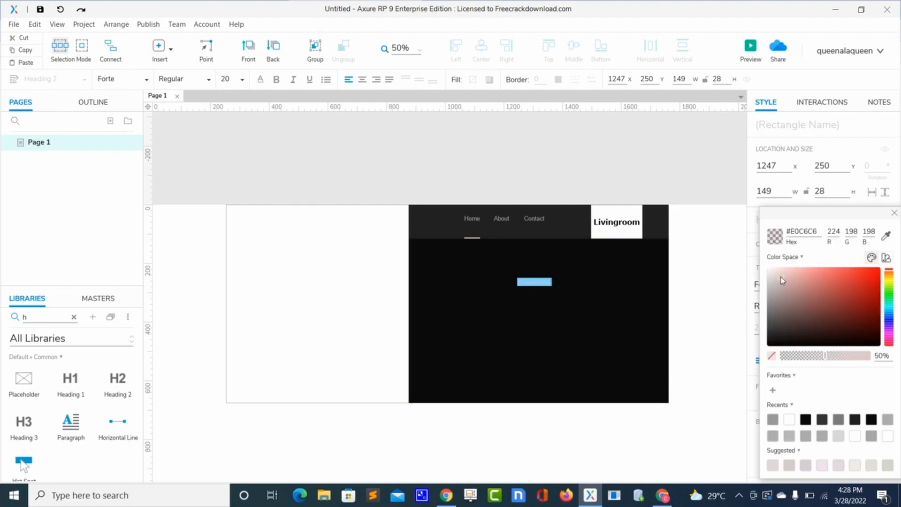
drag(781, 280, 758, 265)
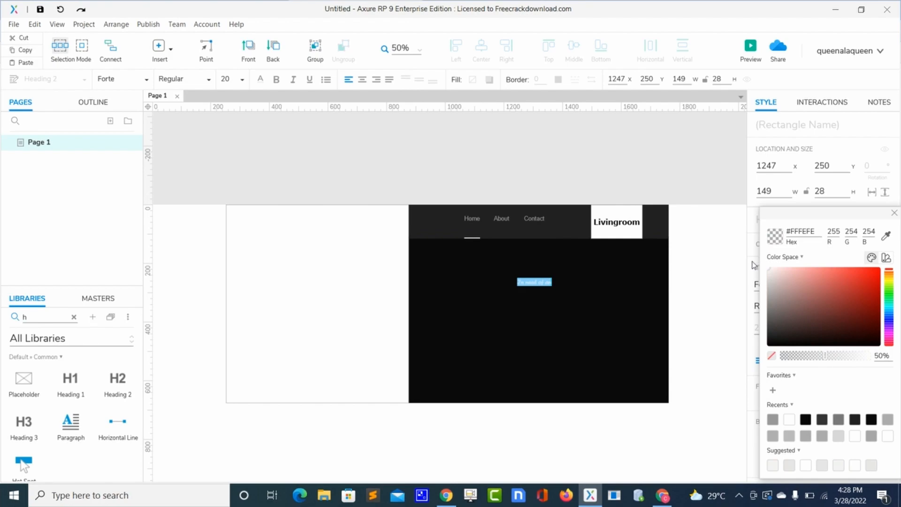
click(484, 332)
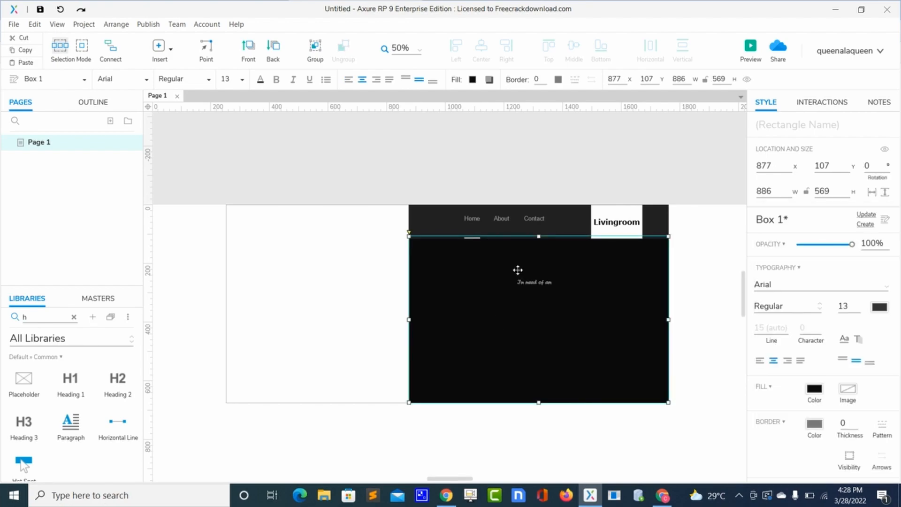
click(532, 283)
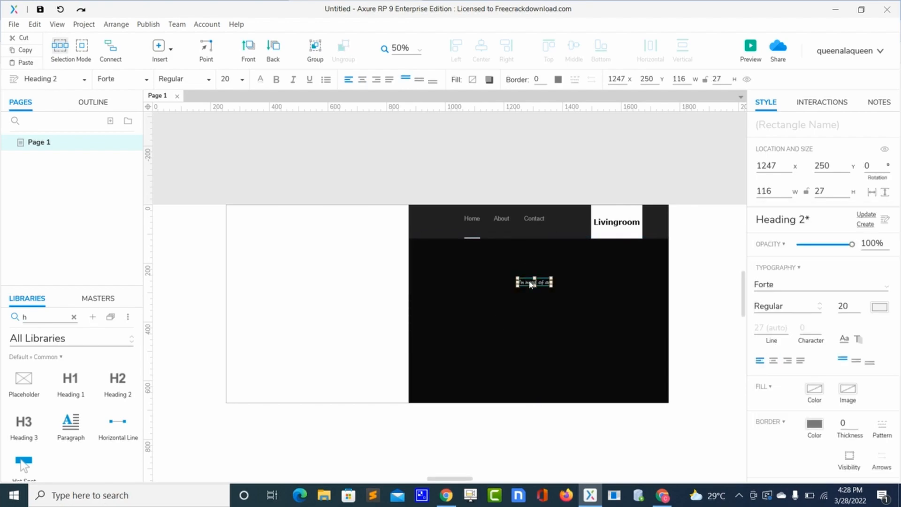
drag(532, 283, 476, 269)
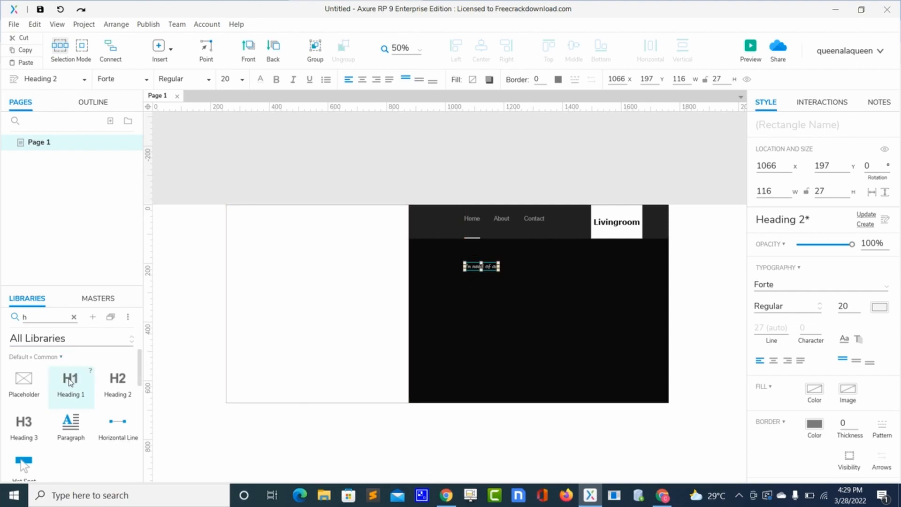
Step: Add a Heading 1 widget below "In need of an" at X 1017, Y 338 with the text "Apartment"
drag(68, 381, 448, 305)
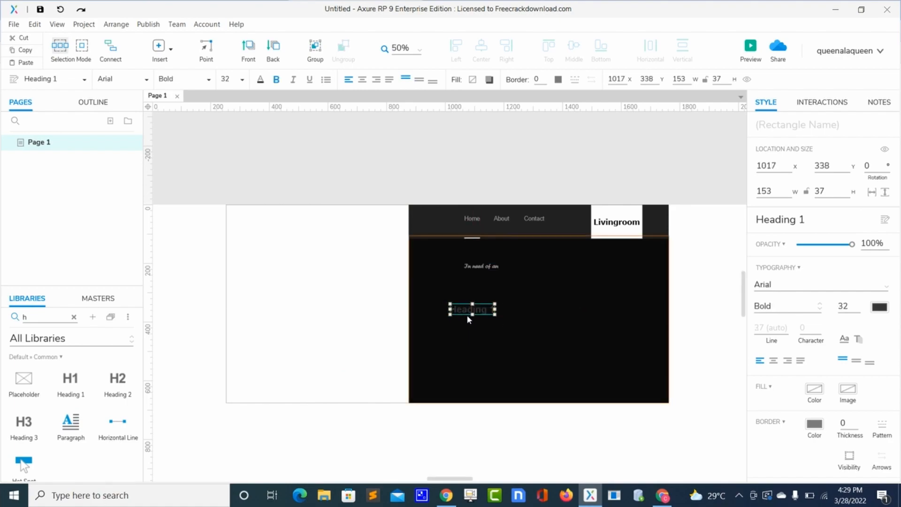
double_click(467, 314)
text(Apar)
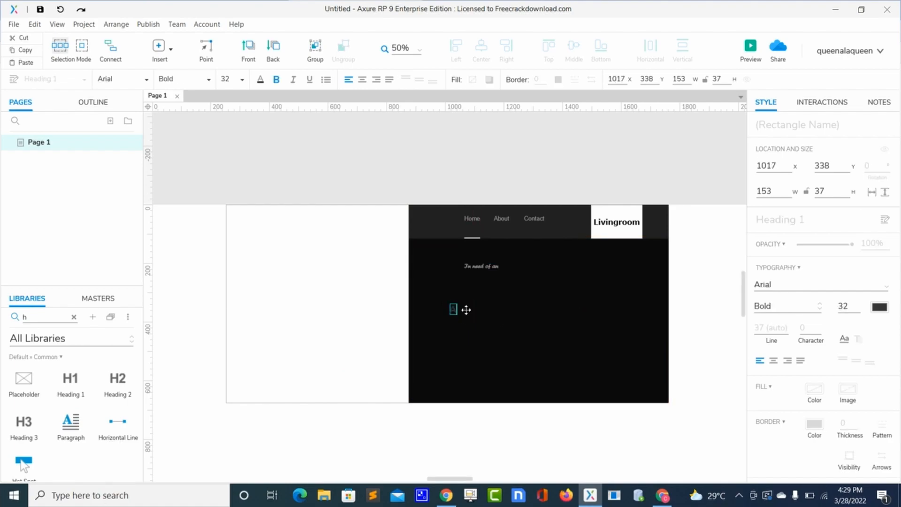
text(tment)
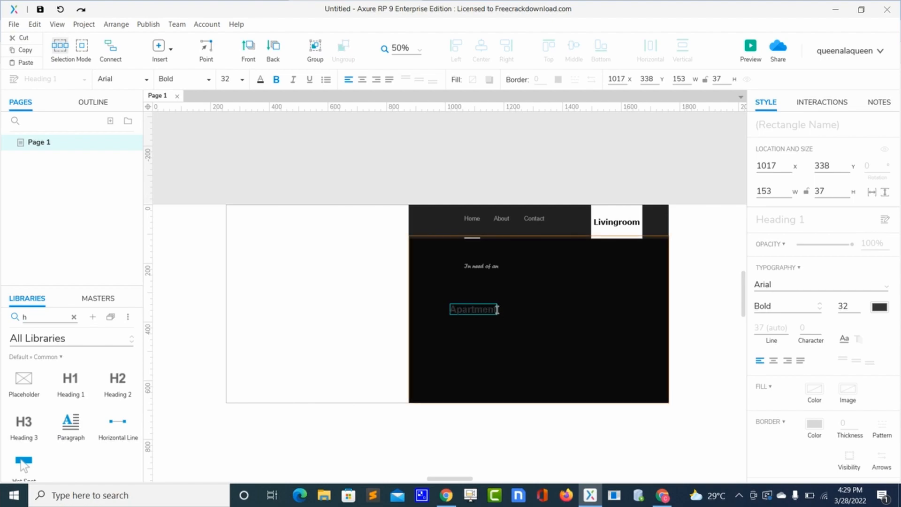
Step: Set the "Apartment" heading's font size to 50
drag(497, 309, 449, 318)
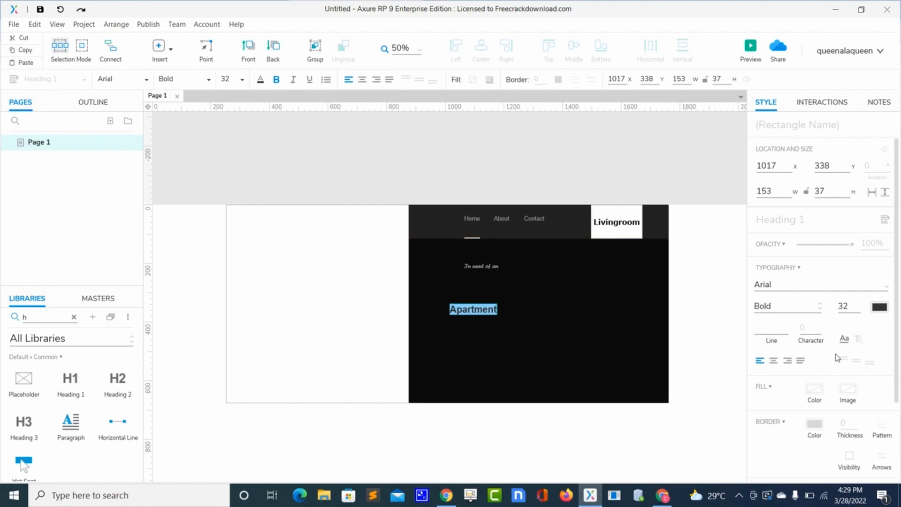
double_click(844, 306)
text(50)
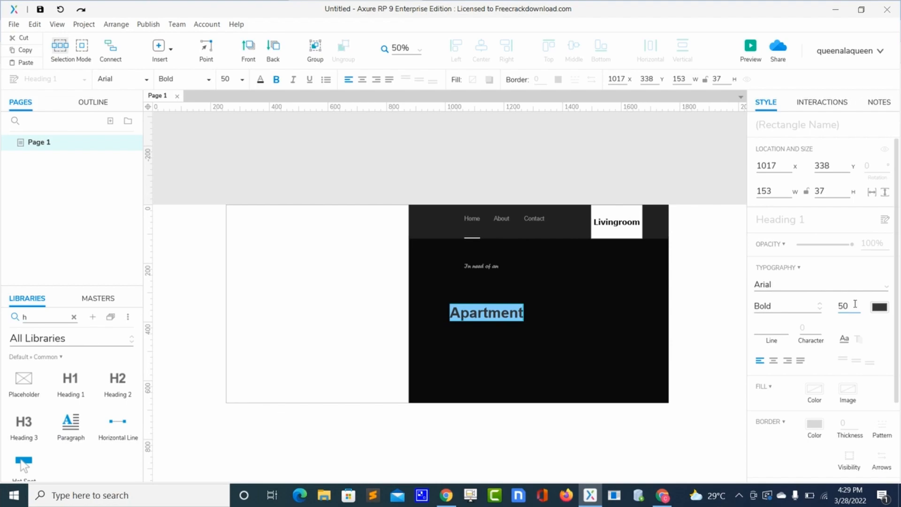
Step: Colour the "Apartment" heading white (#FFFFFF) and change its font to Verdana
click(880, 307)
click(781, 280)
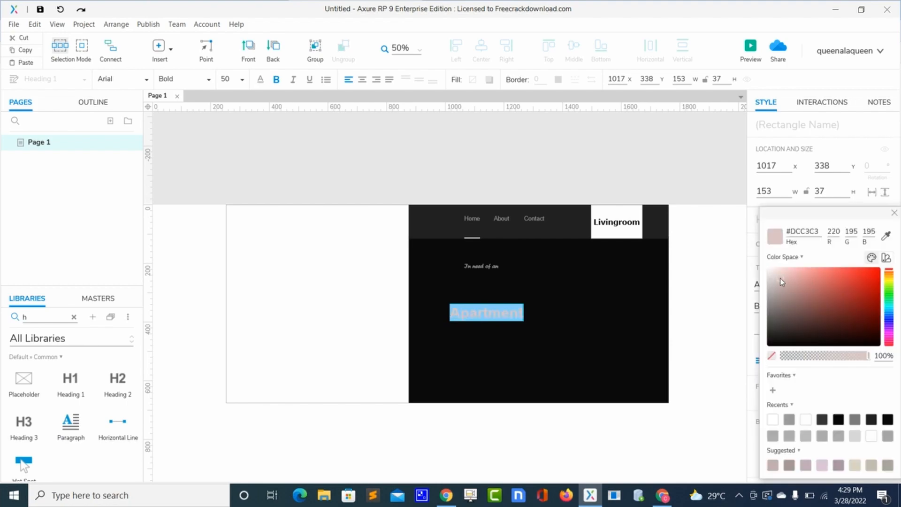
drag(780, 277, 766, 268)
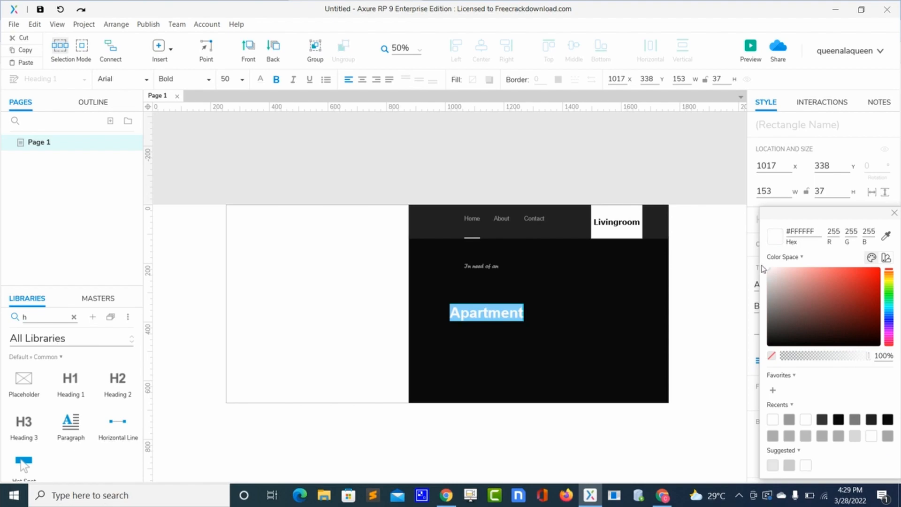
click(894, 212)
click(813, 282)
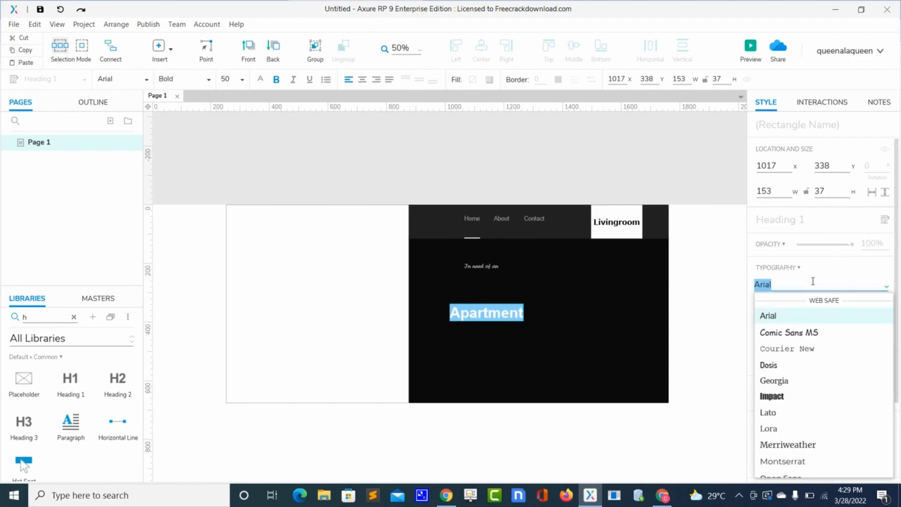
text(Verdana)
key(Return)
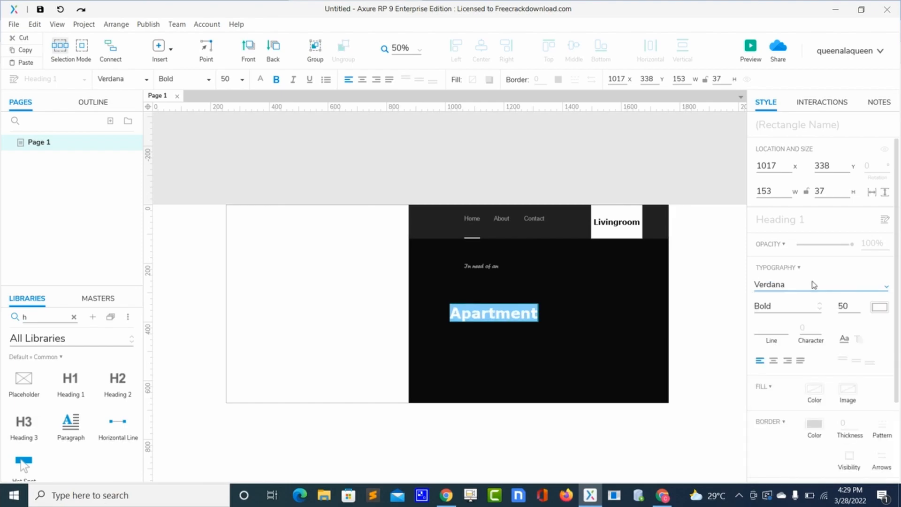
click(557, 355)
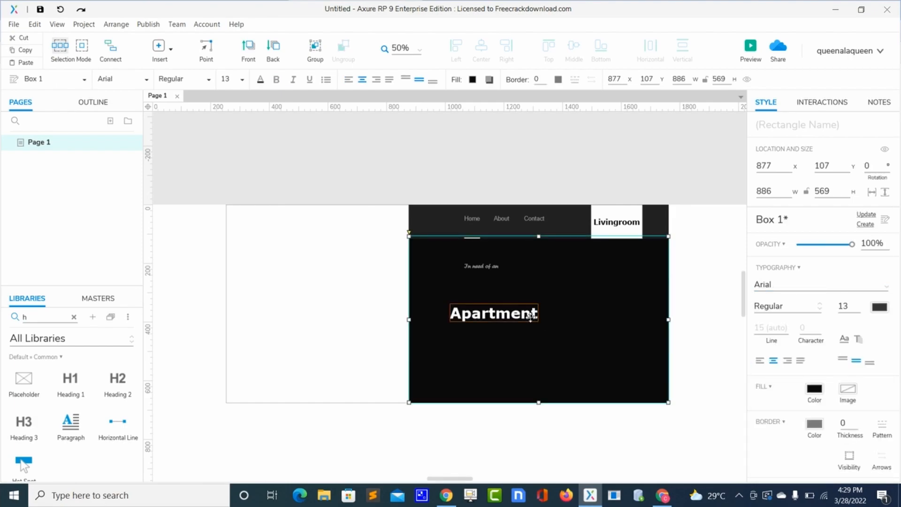
Step: Move the "Apartment" heading closer beneath "In need of an", aligning their left edges
click(531, 316)
drag(532, 320, 548, 298)
click(551, 341)
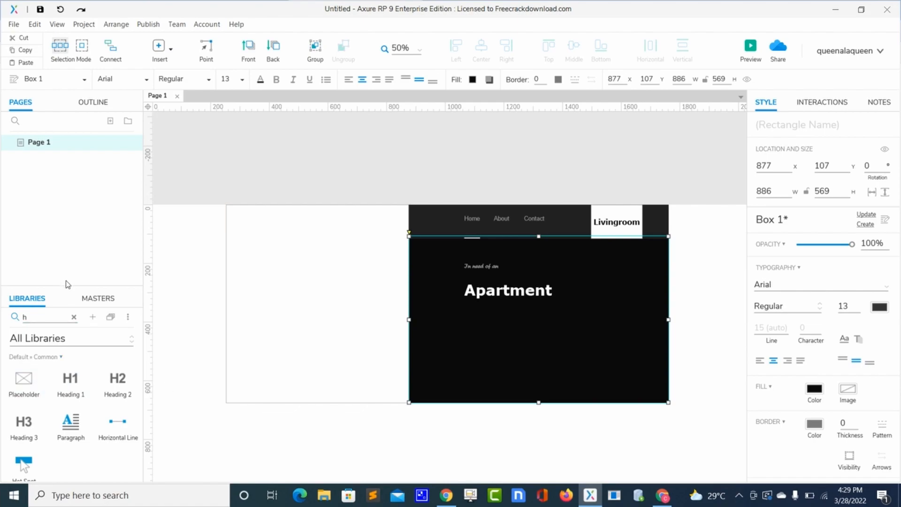
Step: Add a Primary Button widget below "Apartment" at X 1146, Y 408 with the text "Book"
click(74, 317)
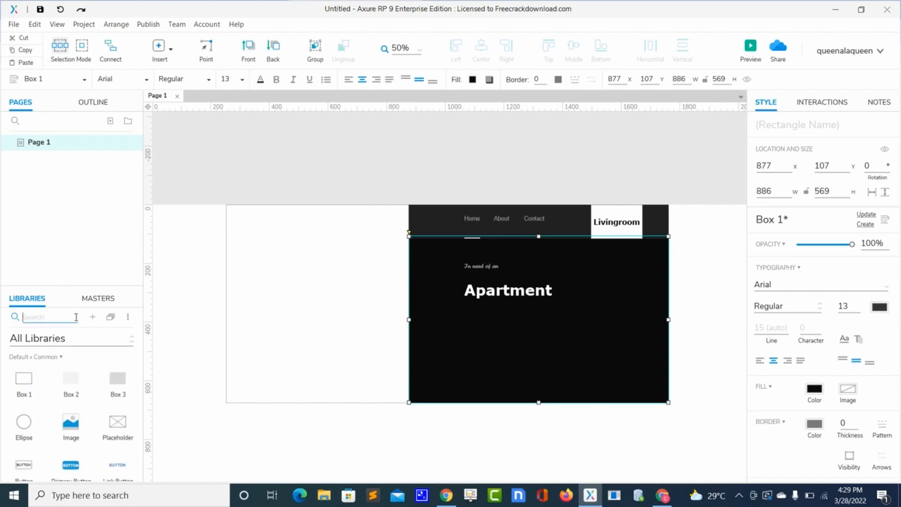
drag(69, 466, 488, 328)
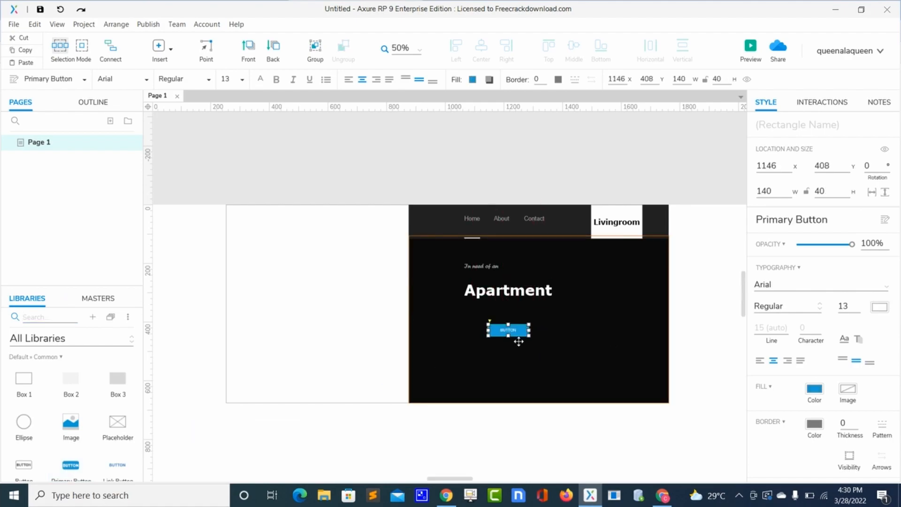
double_click(510, 335)
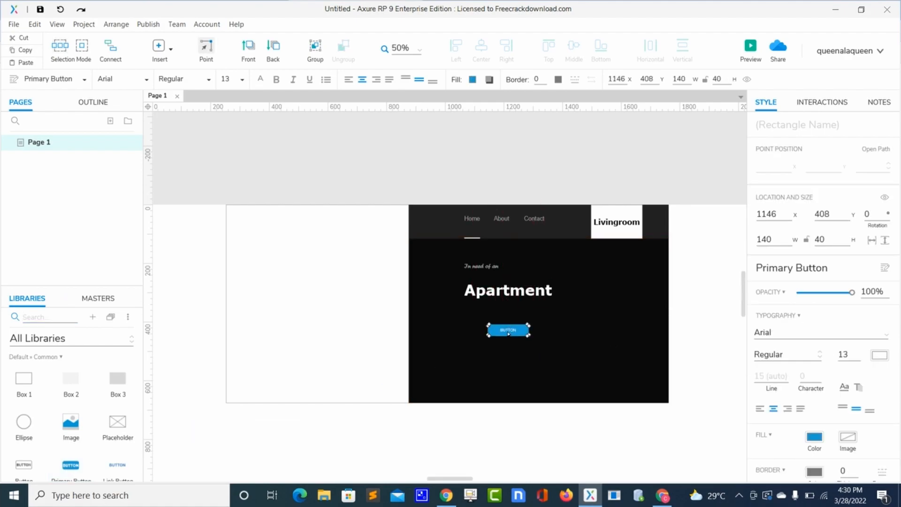
click(507, 343)
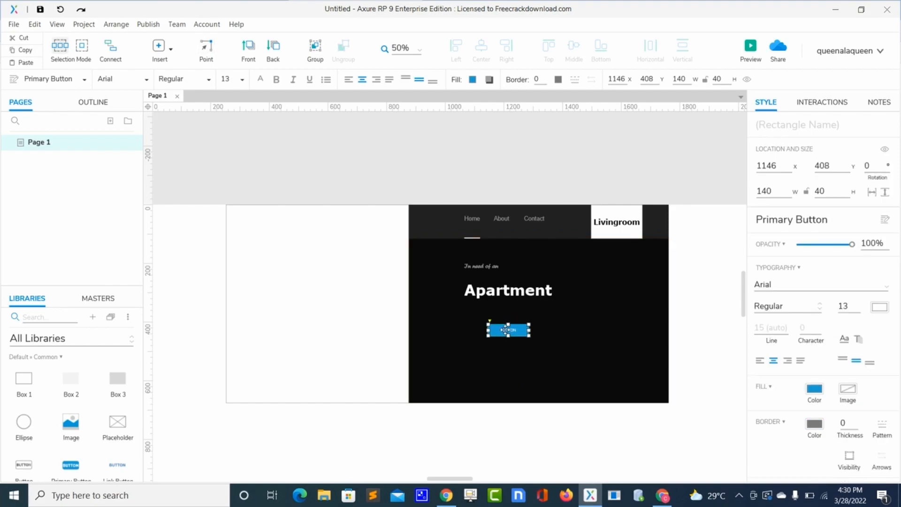
double_click(506, 330)
key(BackSpace)
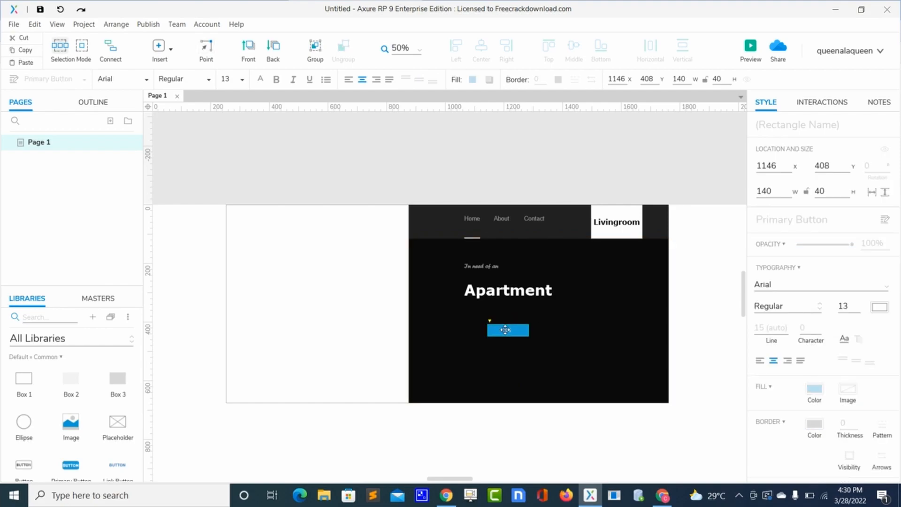
text(Book)
Step: Set the "Book" button text to font size 22 and Bold
drag(515, 330, 498, 330)
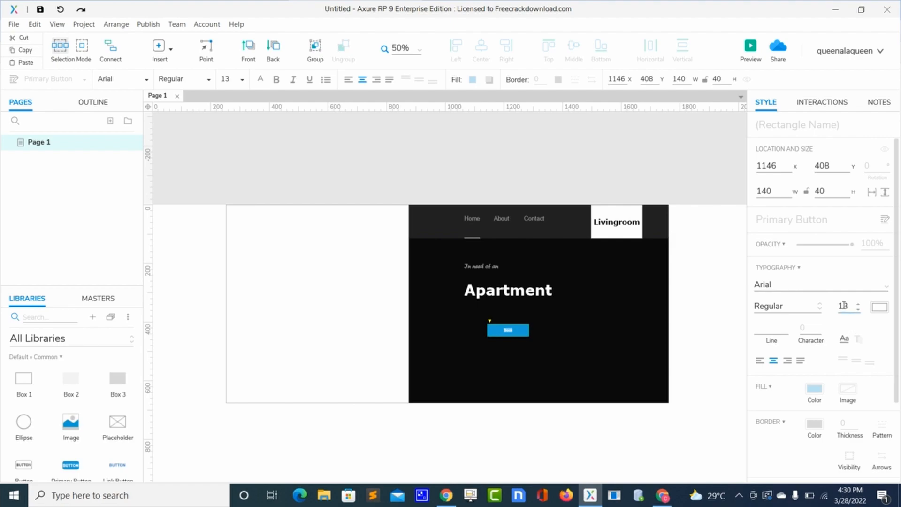
double_click(843, 305)
text(22)
click(819, 309)
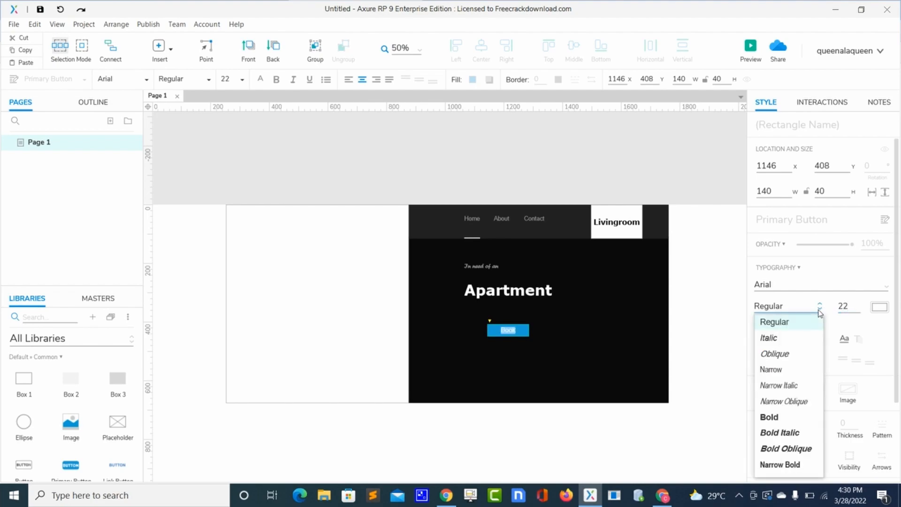
click(772, 417)
click(582, 365)
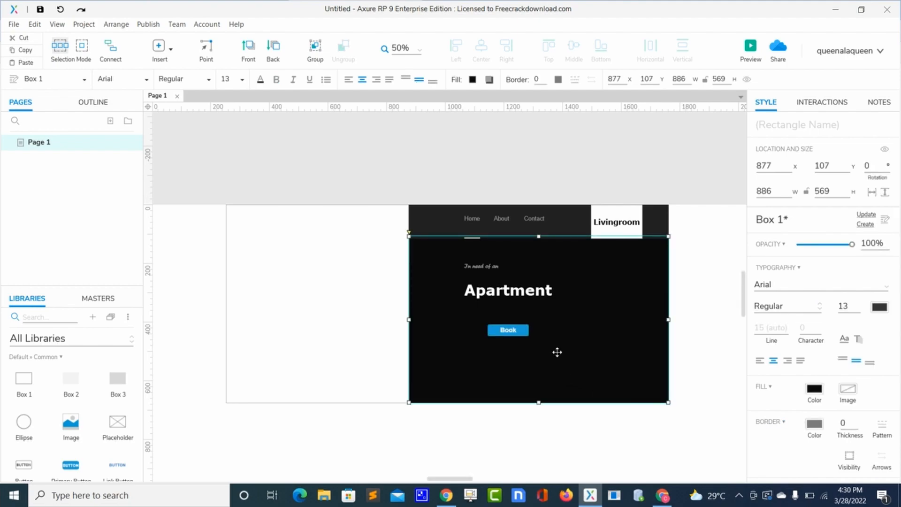
Step: Resize the "Book" button to a width of 179 and a height of 55
click(523, 331)
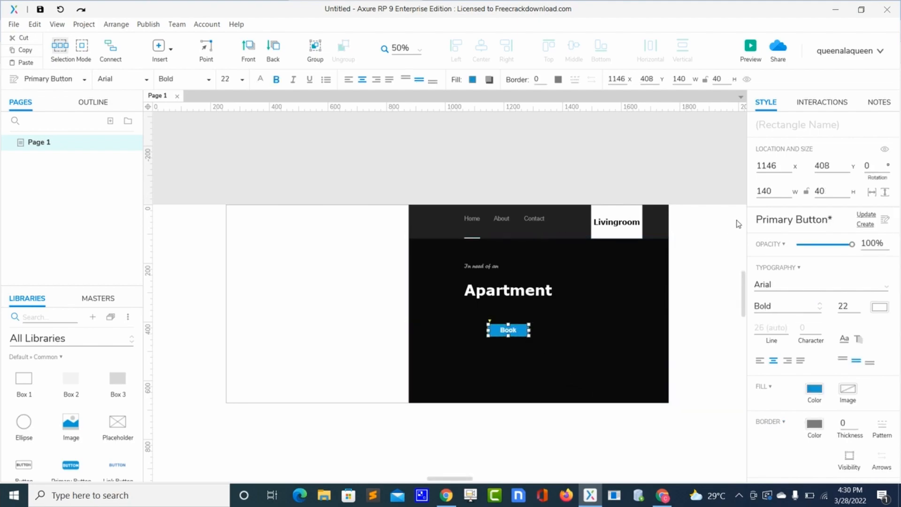
click(768, 191)
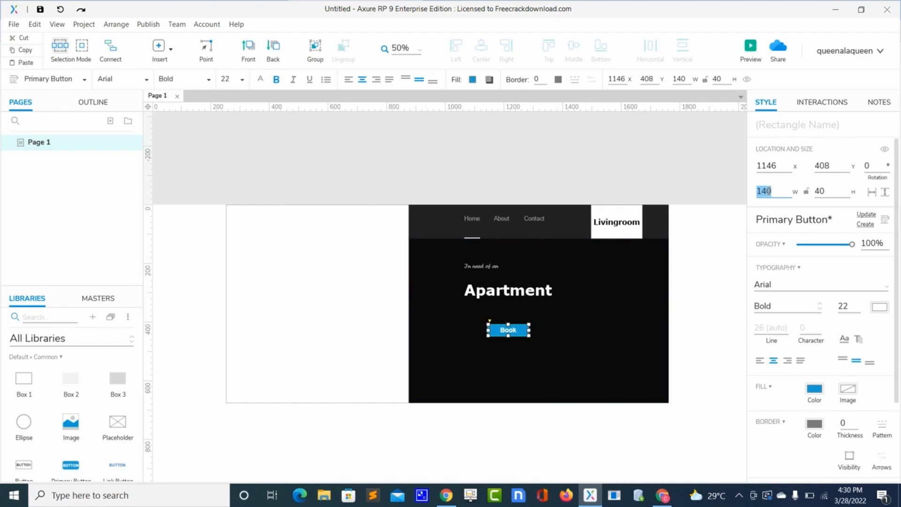
text(179)
key(Tab)
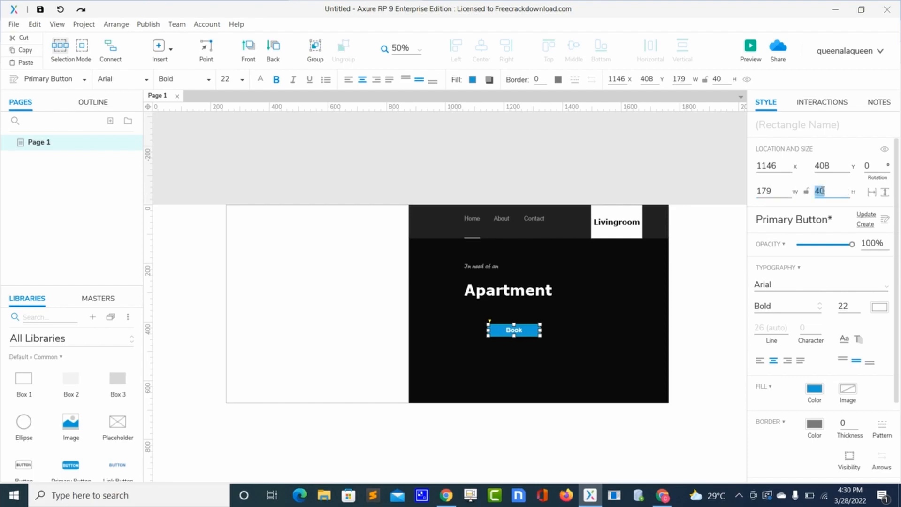
text(55)
click(569, 344)
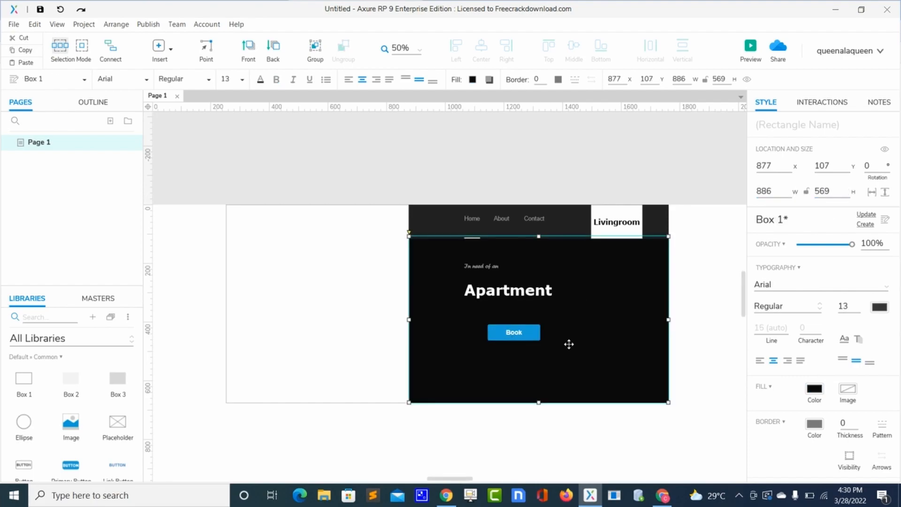
Step: Fill the "Book" button with black (#000000)
click(532, 333)
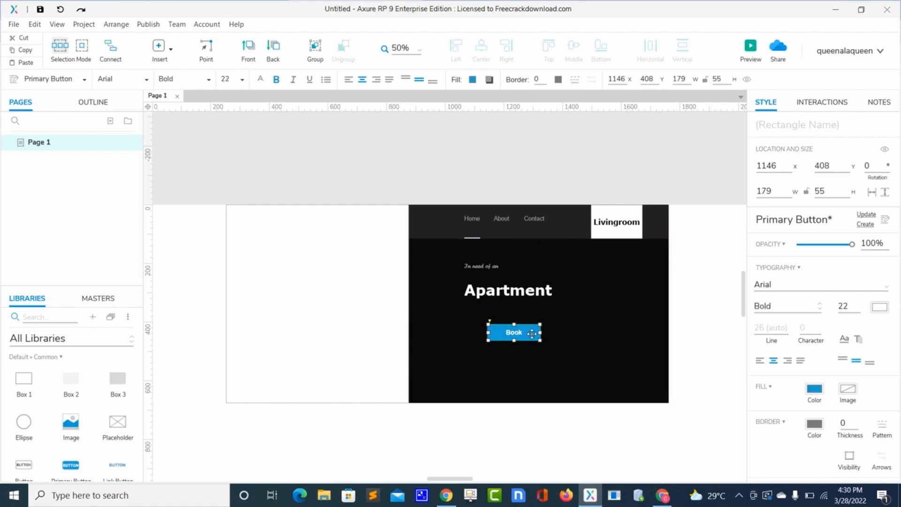
click(815, 389)
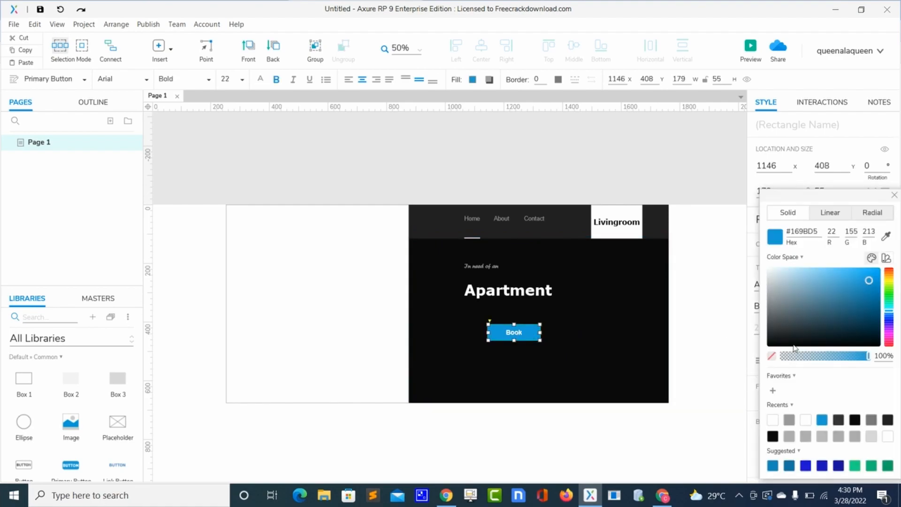
click(770, 343)
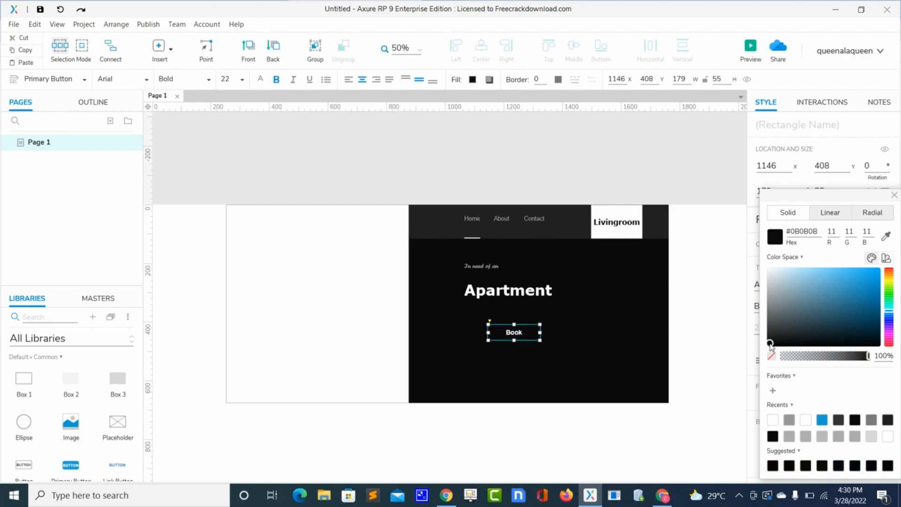
click(769, 346)
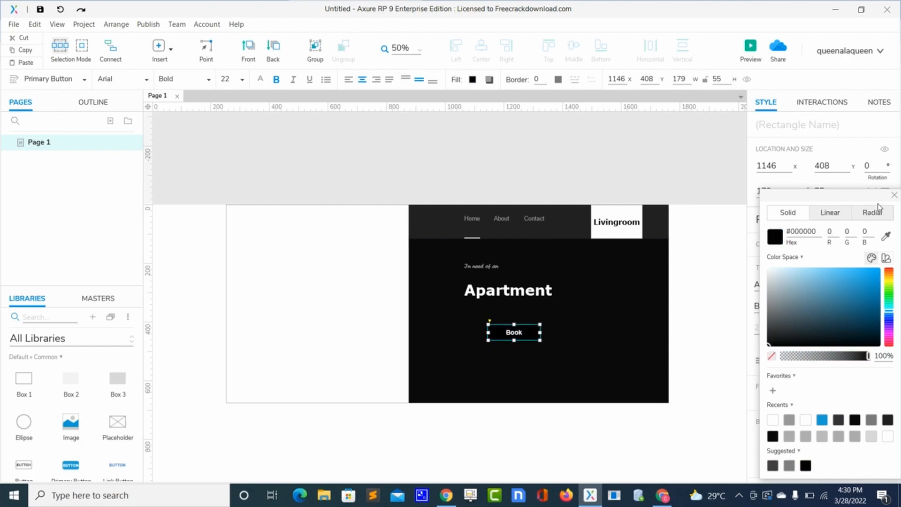
click(894, 195)
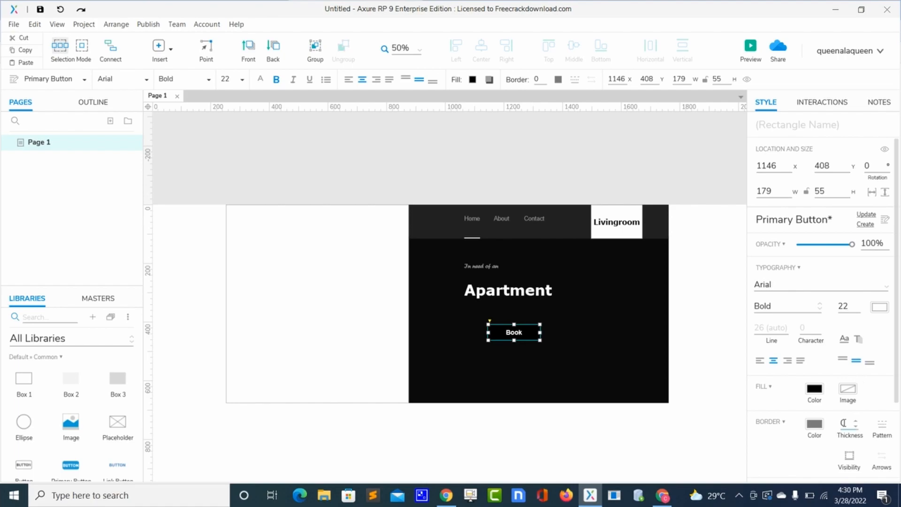
Step: Give the "Book" button a near-white (#FDFDFD) border of thickness 2 and move the button to X 1066, Y 364
click(844, 422)
text(2)
click(817, 425)
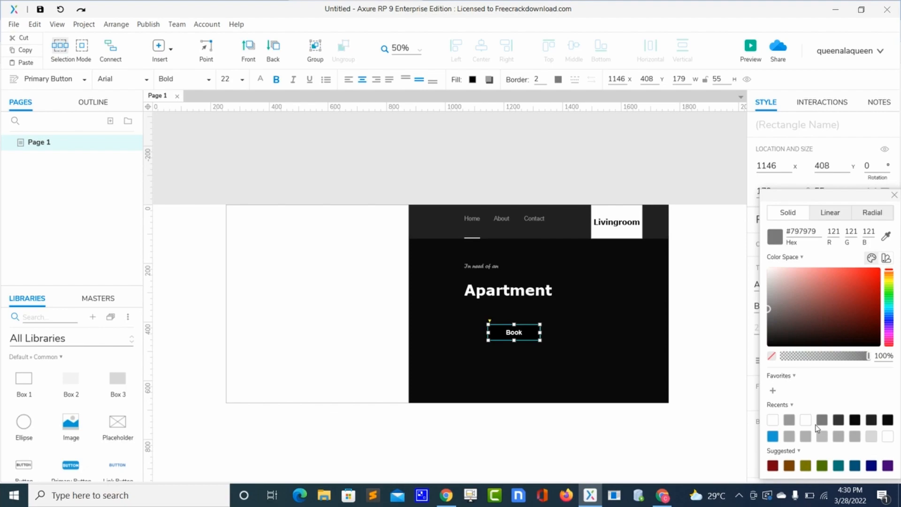
click(768, 277)
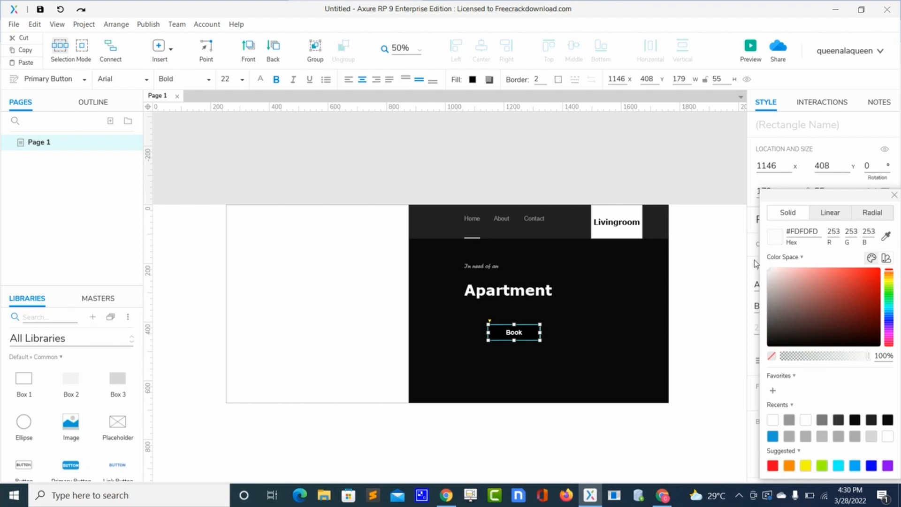
click(568, 339)
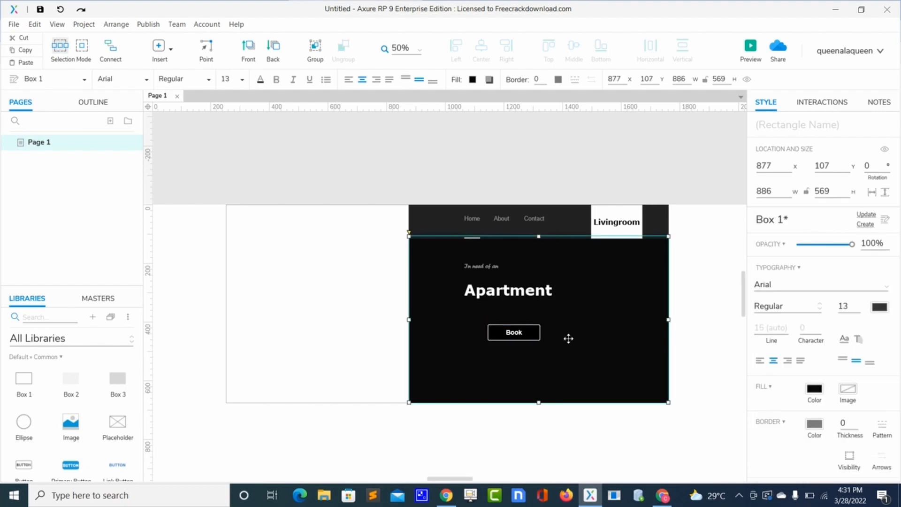
click(530, 335)
drag(530, 334, 507, 327)
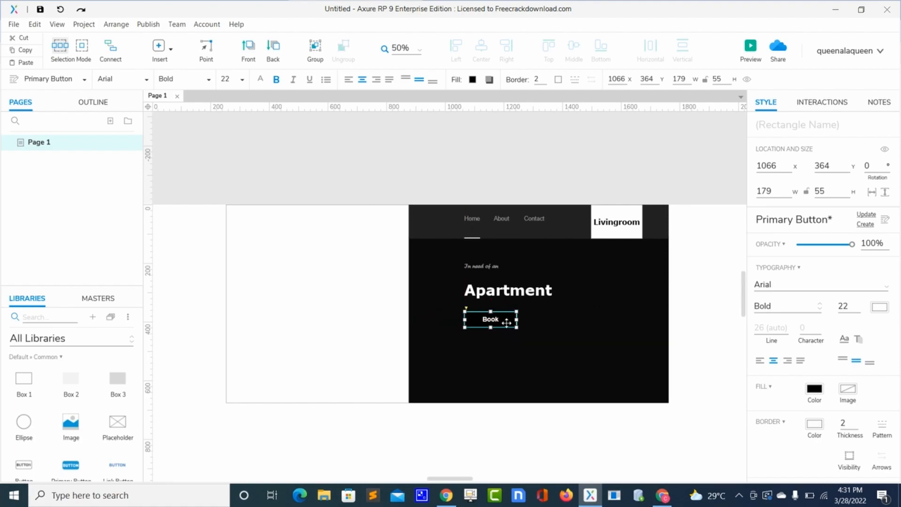
Step: Add a Paragraph widget below the "Book" button at X 1066, Y 472 and widen it to 608
click(39, 316)
text(p)
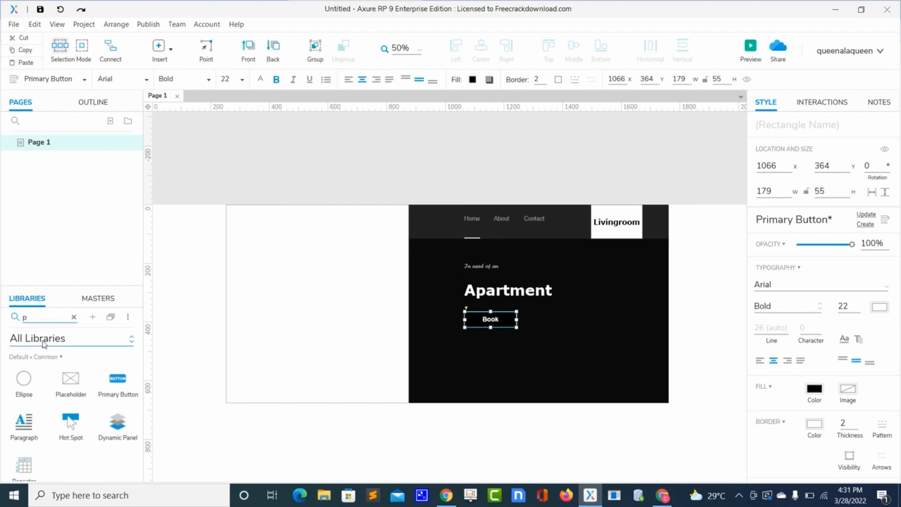
drag(23, 441, 465, 347)
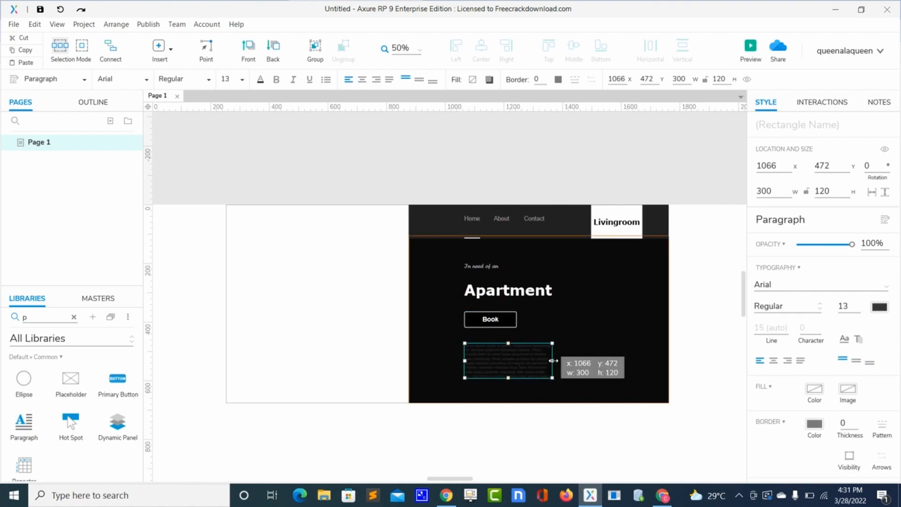
drag(554, 360, 643, 348)
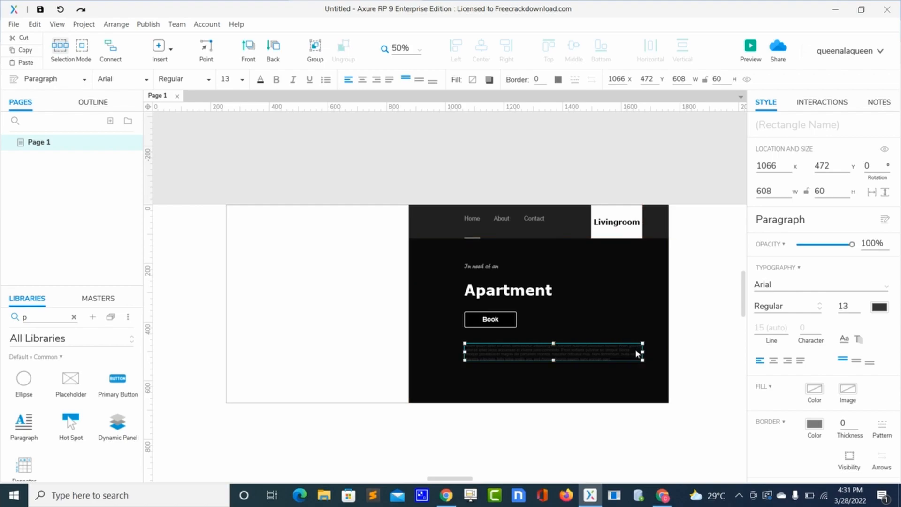
Step: Set the paragraph's font size to 15 and its text colour to white (#FFFFFF) at 52% opacity
double_click(640, 354)
double_click(843, 306)
text(15)
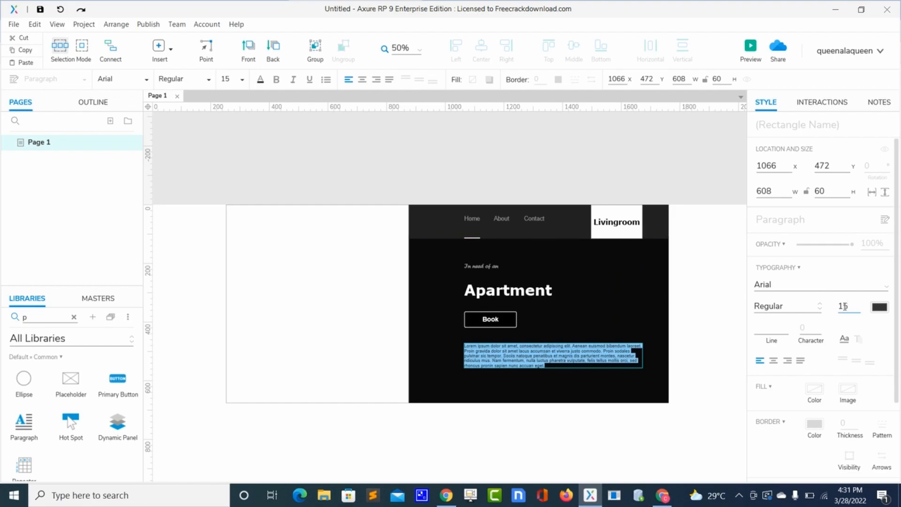
click(880, 307)
drag(773, 282, 764, 266)
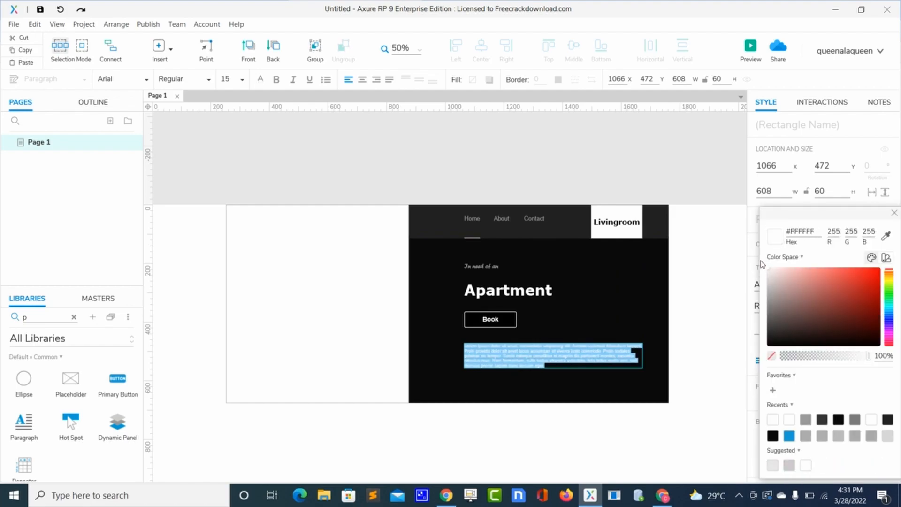
click(826, 357)
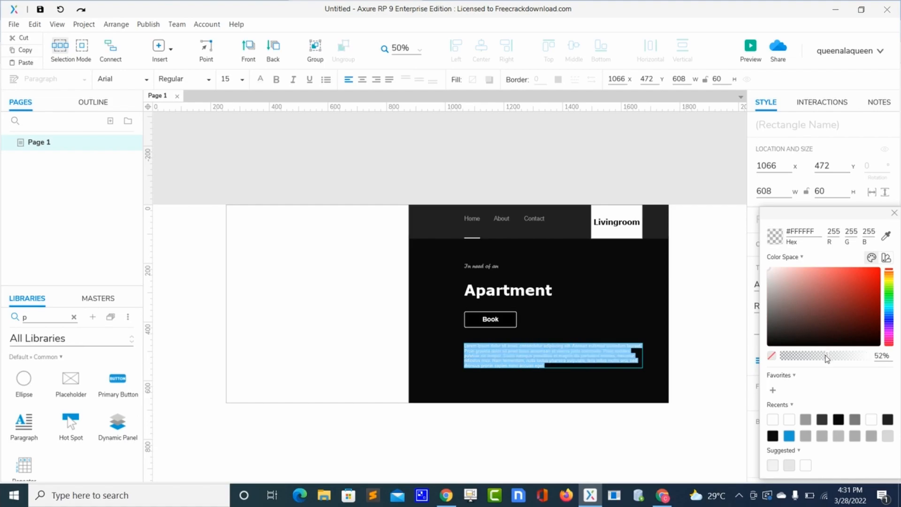
click(639, 391)
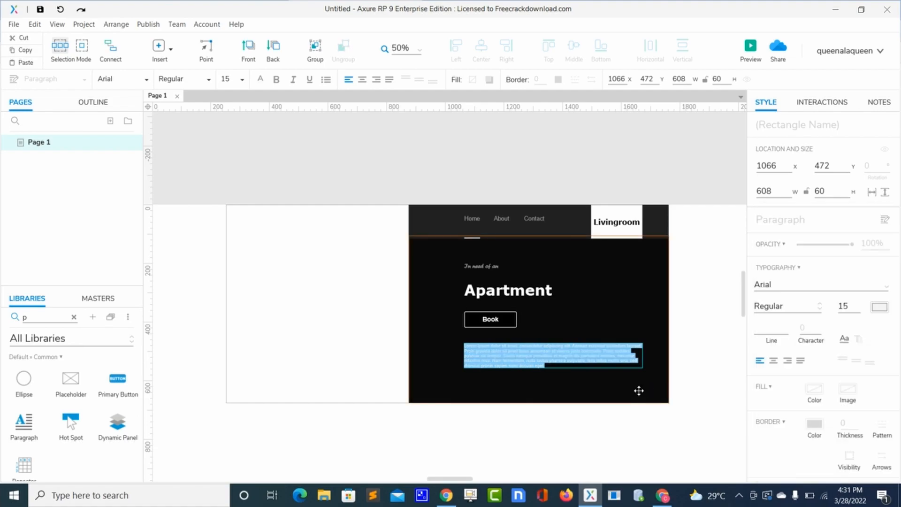
click(613, 360)
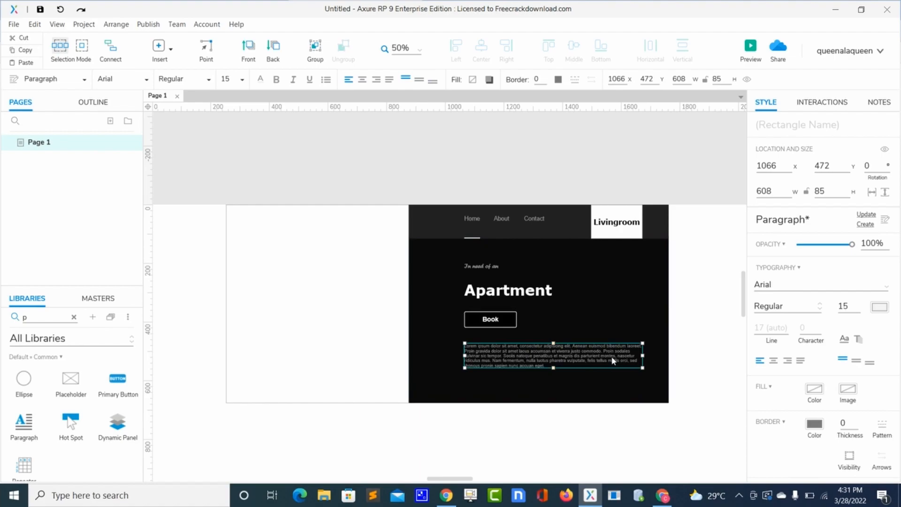
Step: Move the paragraph to Y 444 and place a duplicate below it at X 1124, Y 544, narrowed to a width of 550
drag(611, 356, 612, 352)
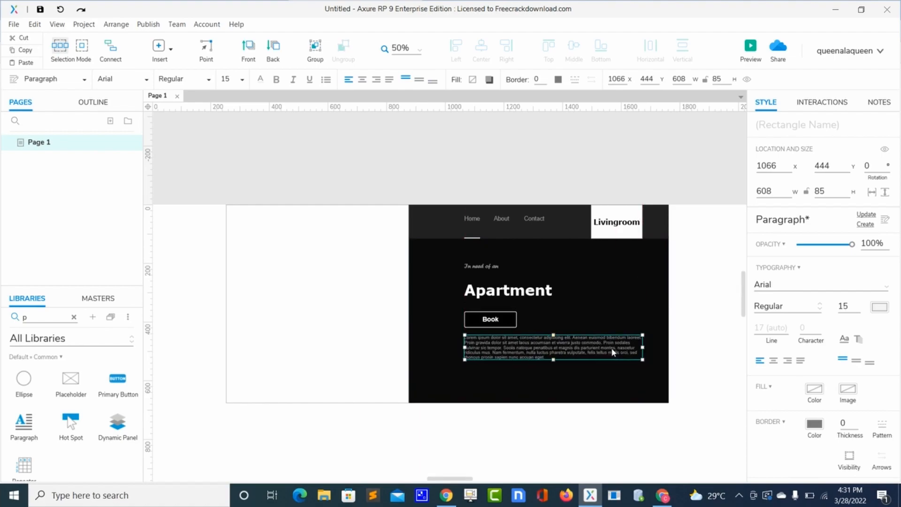
key(ctrl+d)
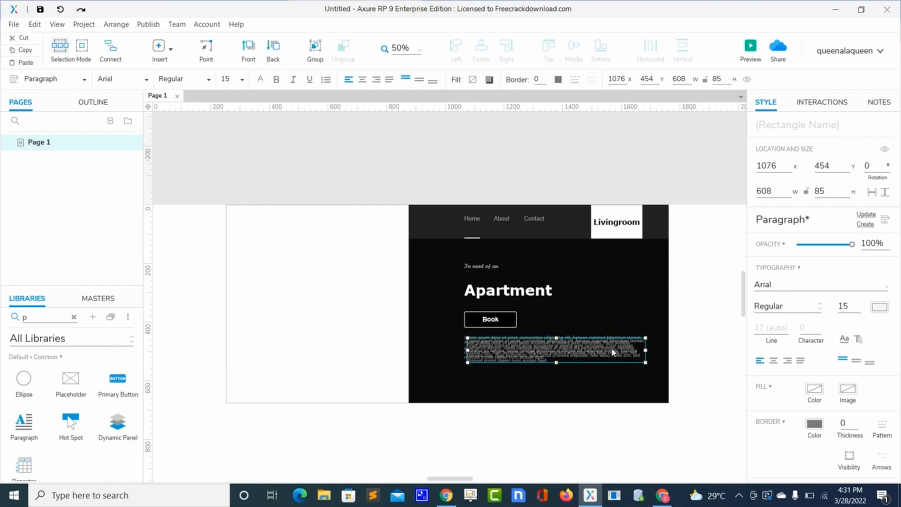
drag(603, 355, 619, 381)
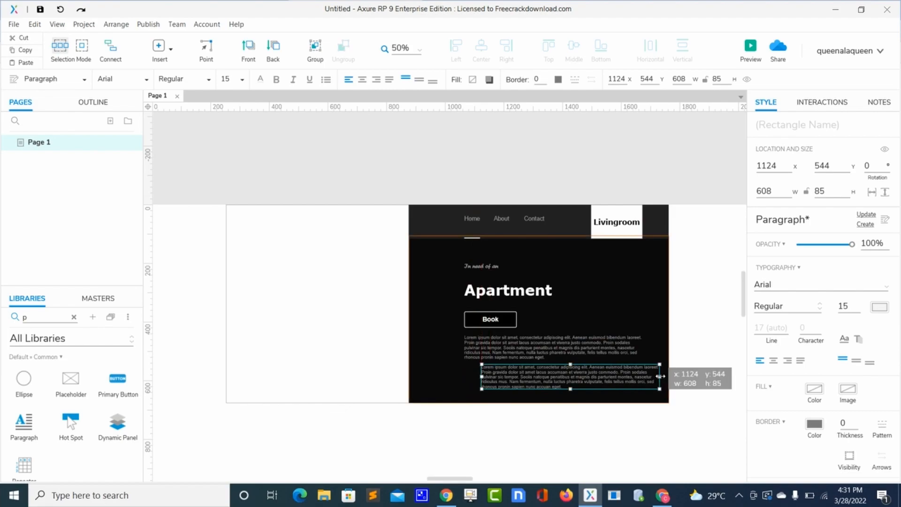
drag(660, 376, 644, 376)
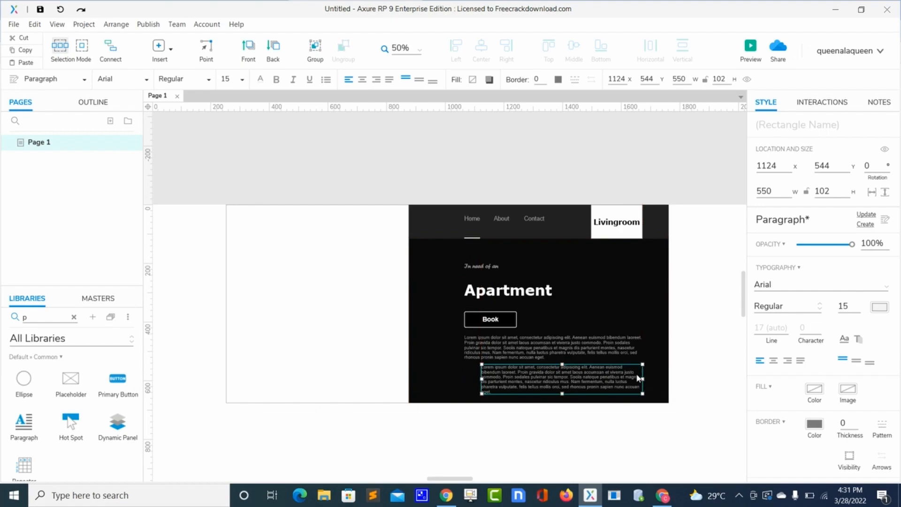
Step: Shorten the duplicated paragraph by deleting the text between "et magnis" and the closing "n eget"
double_click(637, 390)
click(637, 386)
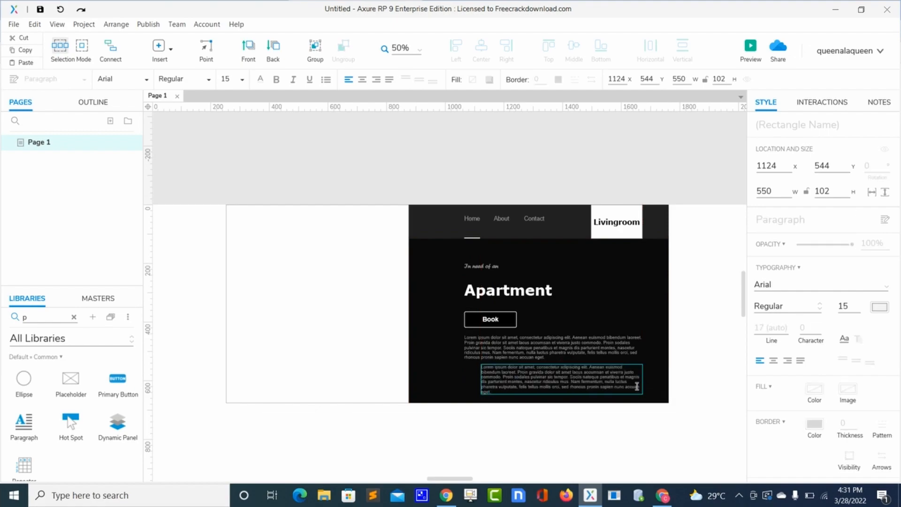
drag(637, 386, 486, 381)
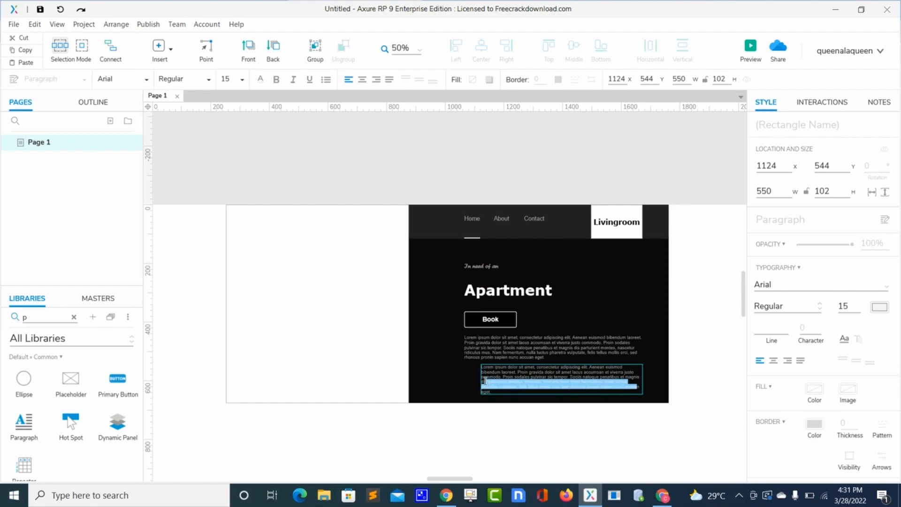
key(BackSpace)
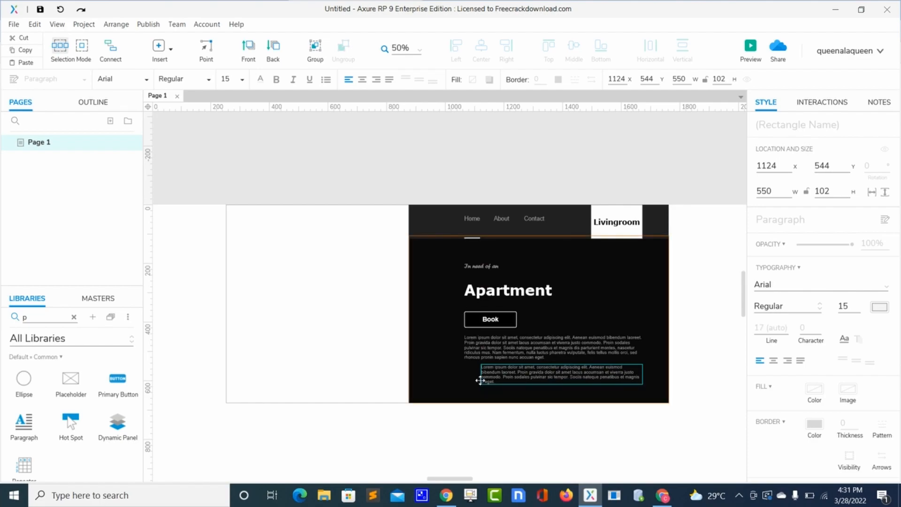
click(465, 383)
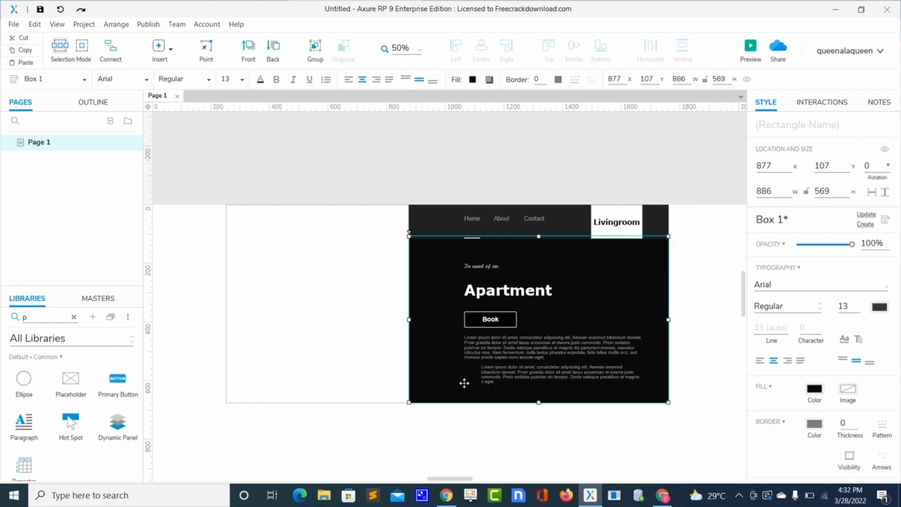
Step: Preview the page in the browser to check both paragraphs, and return to the Axure RP editor
click(707, 272)
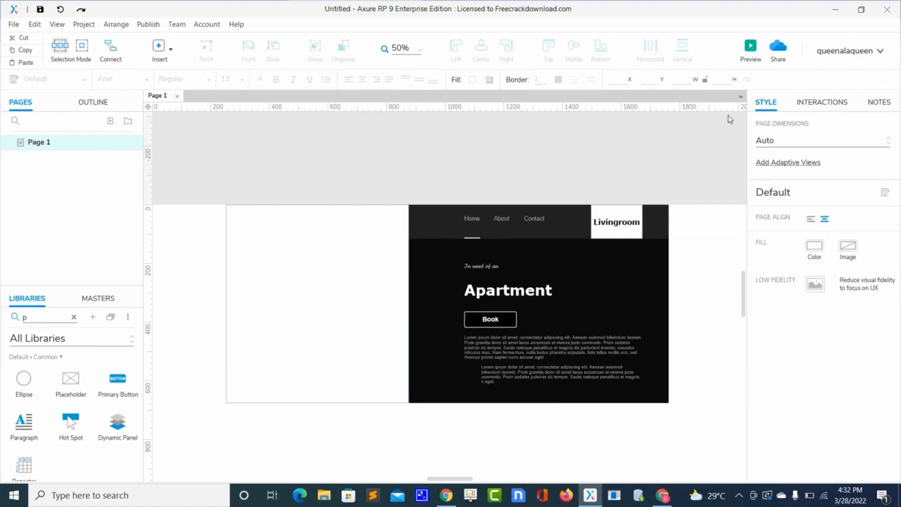
click(751, 47)
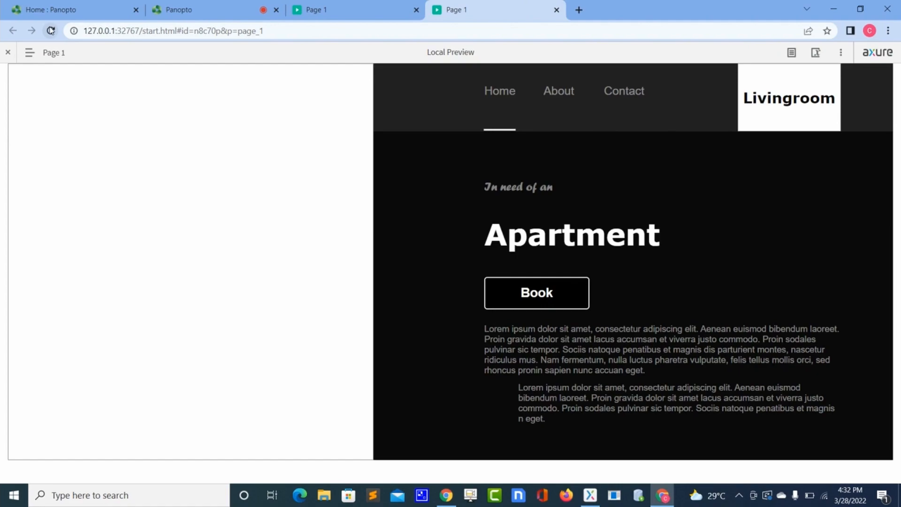
click(51, 30)
key(alt+Tab)
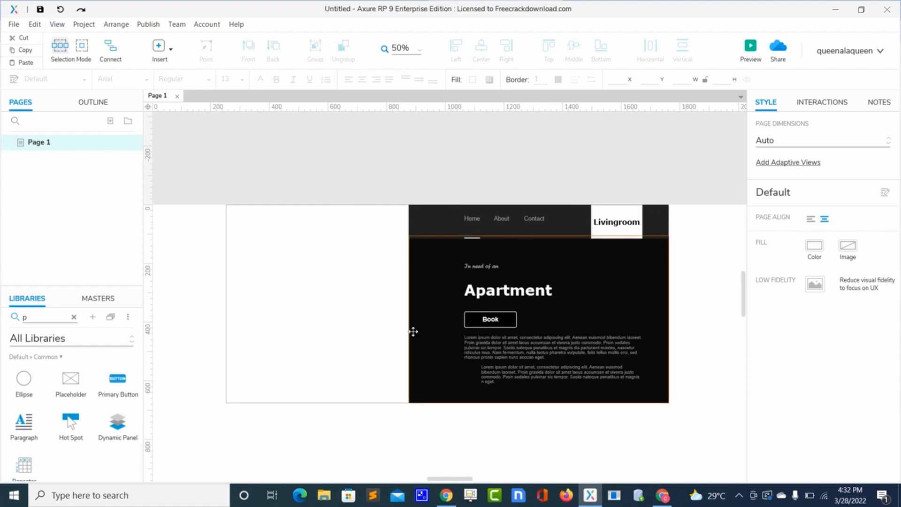
Step: Set the font size of both paragraphs together to 14
click(505, 356)
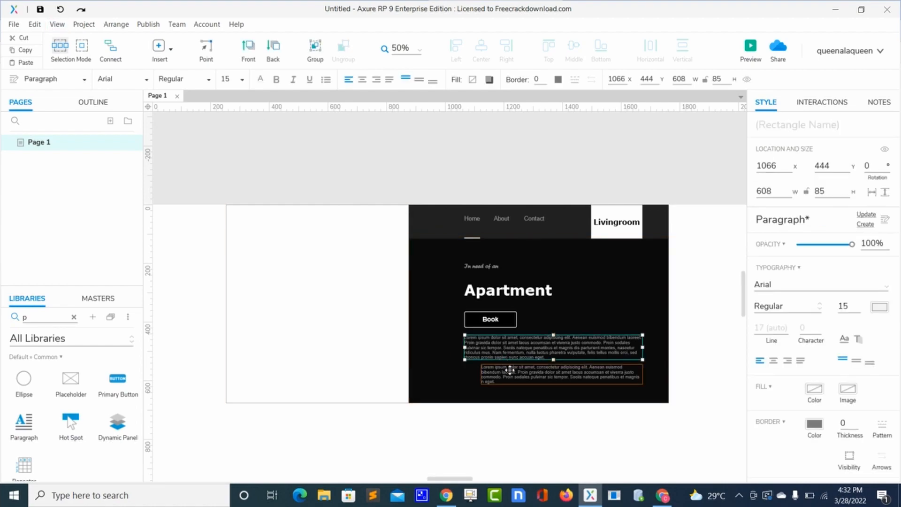
shift+click(509, 372)
double_click(843, 327)
text(14)
key(Return)
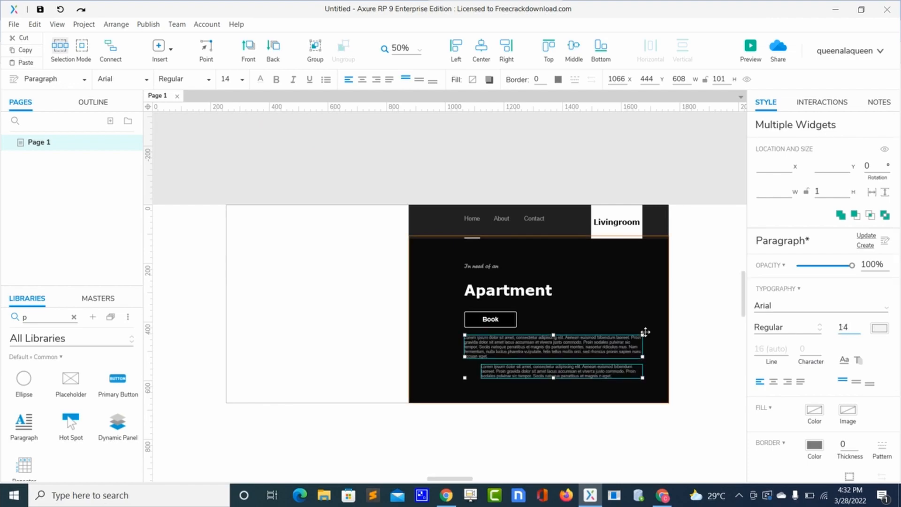
click(605, 313)
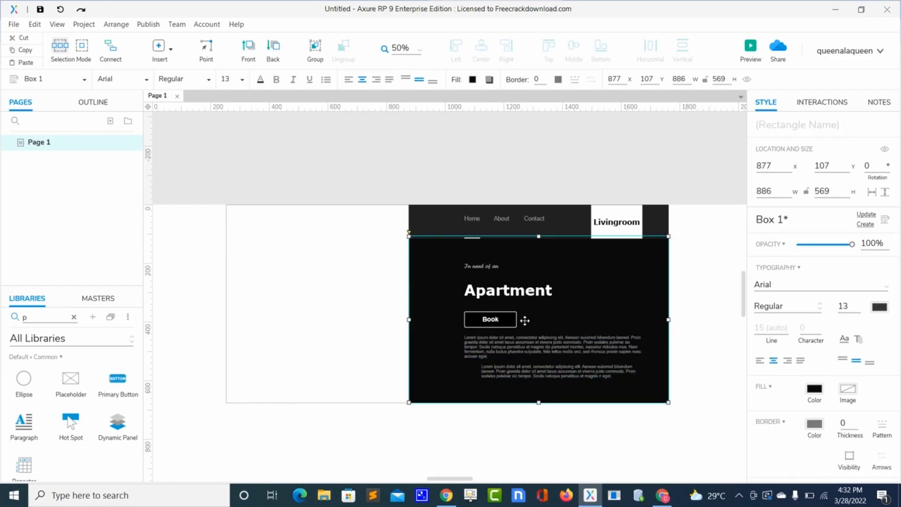
Step: Refresh the browser preview to check the resized paragraph text, and return to the Axure RP editor
key(ctrl+period)
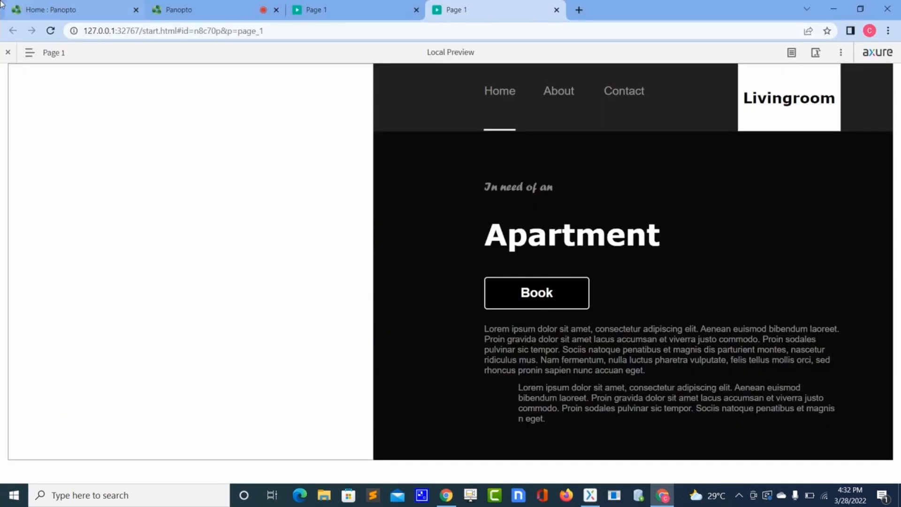
click(50, 31)
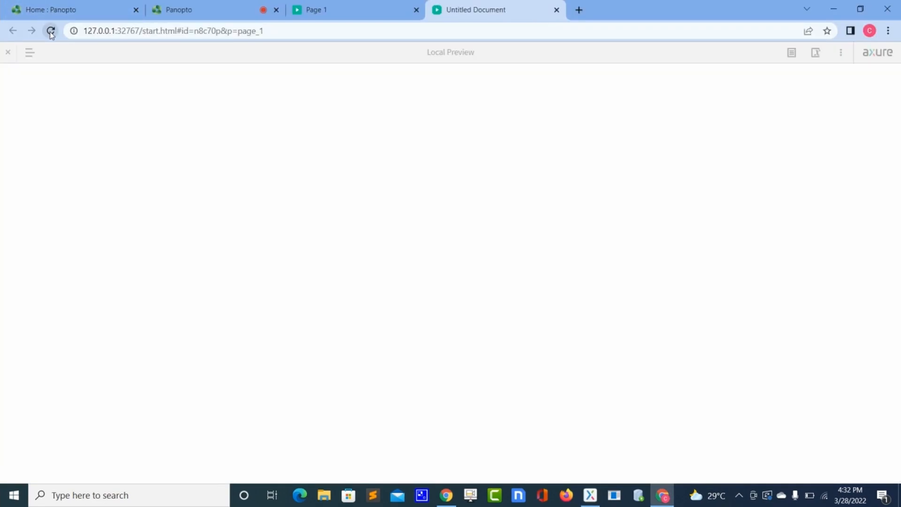
key(alt+Tab)
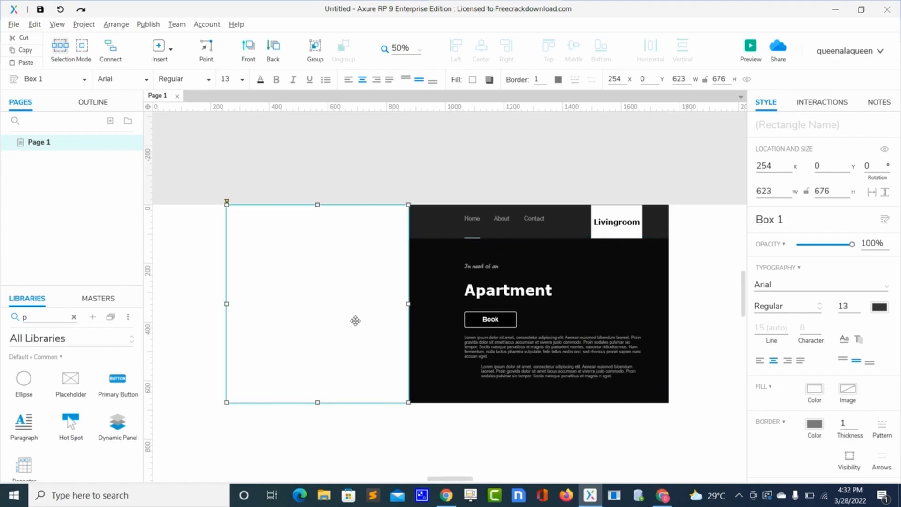
Step: Try stretching the white side panel and black content box downward together, check the browser preview, and undo the stretch
shift+click(443, 369)
drag(448, 403, 449, 422)
key(alt+Tab)
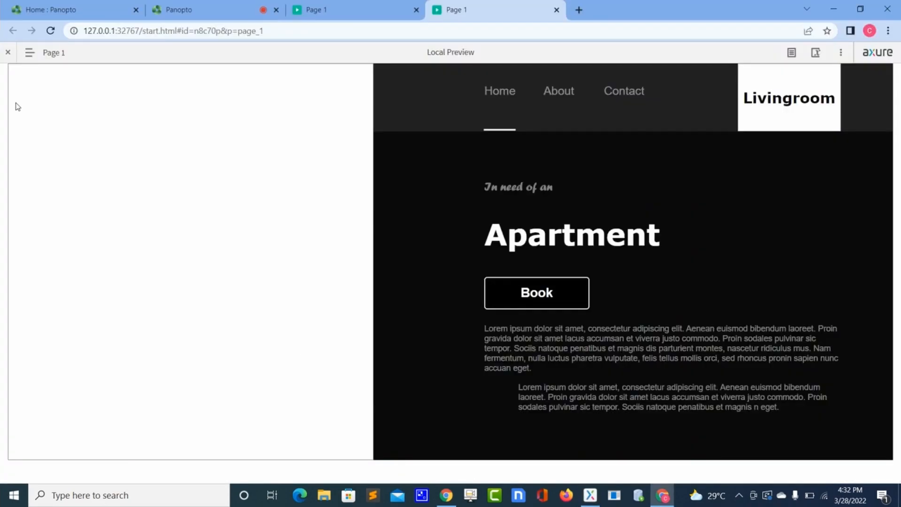
click(51, 31)
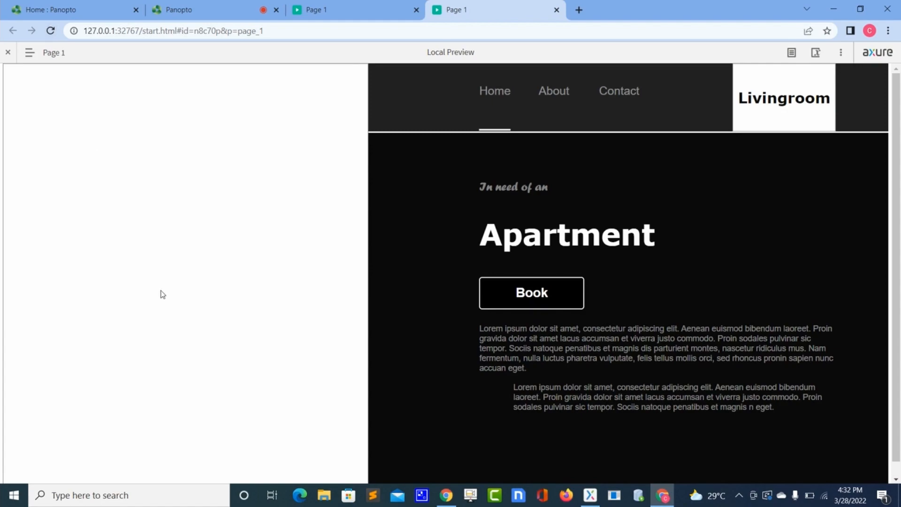
key(alt+Tab)
key(ctrl+z)
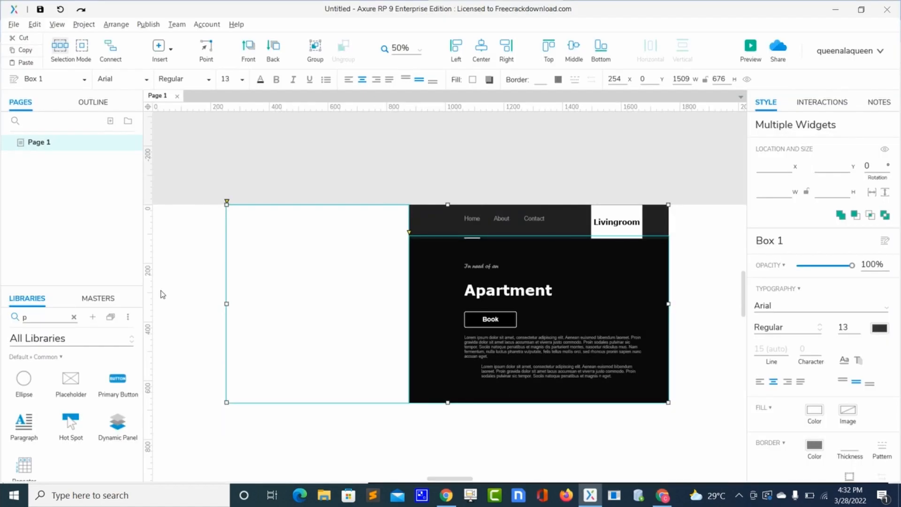
Step: Extend the selected white side panel and black content box to an overall height of 706 and check the refreshed browser preview
drag(447, 403, 448, 412)
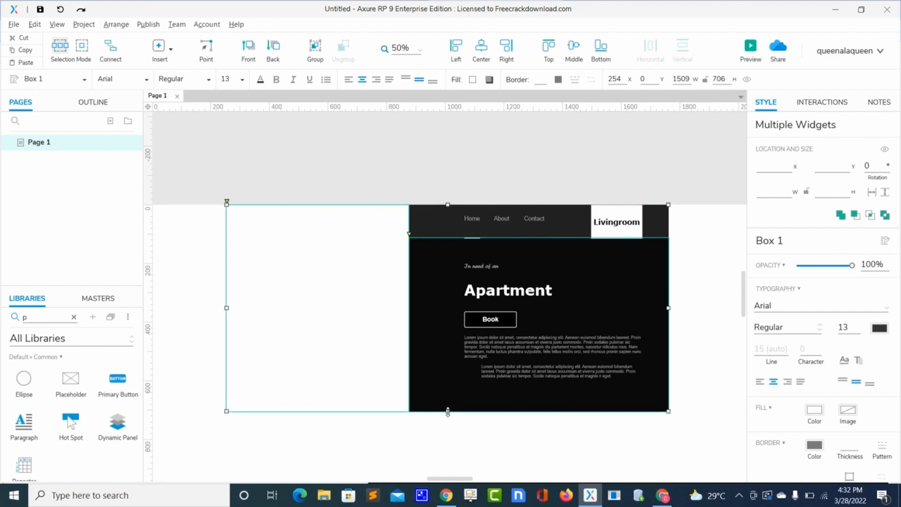
key(alt+Tab)
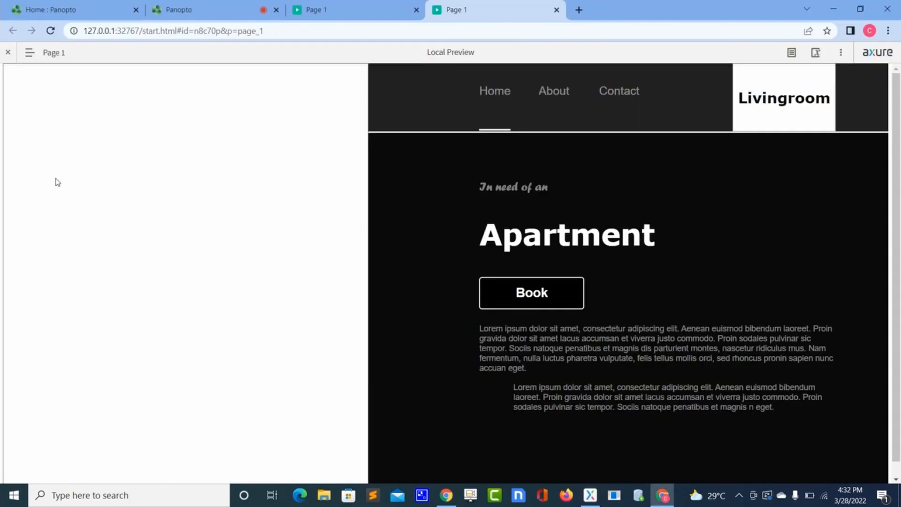
click(48, 34)
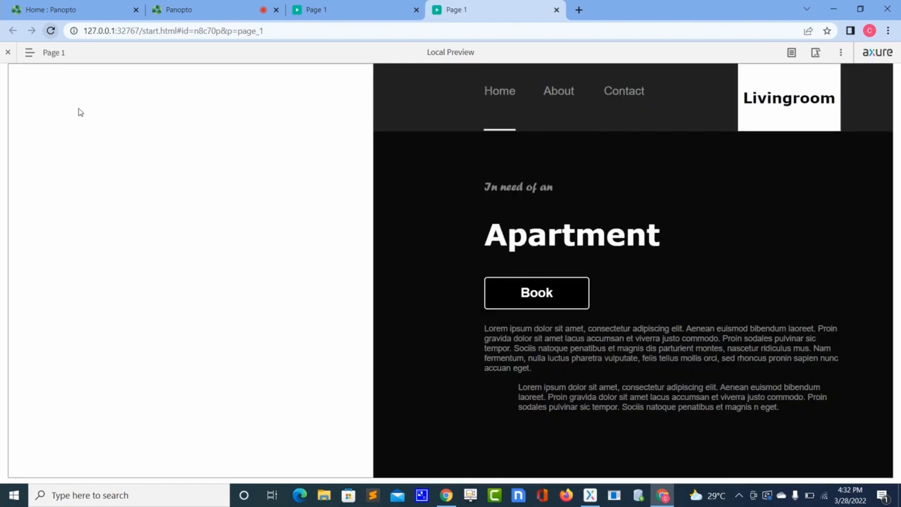
key(alt+Tab)
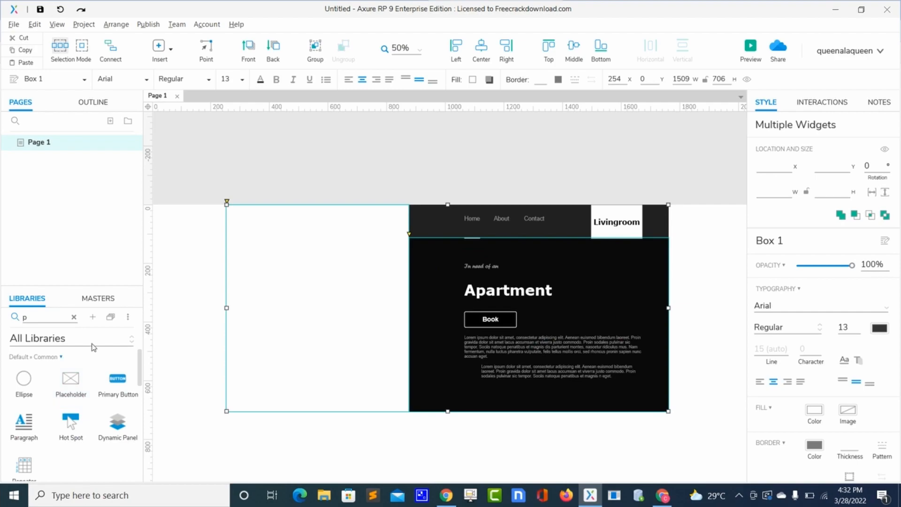
Step: Add an Image widget over the white side panel at X 254, Y 0 and stretch it to a width of 623
click(74, 317)
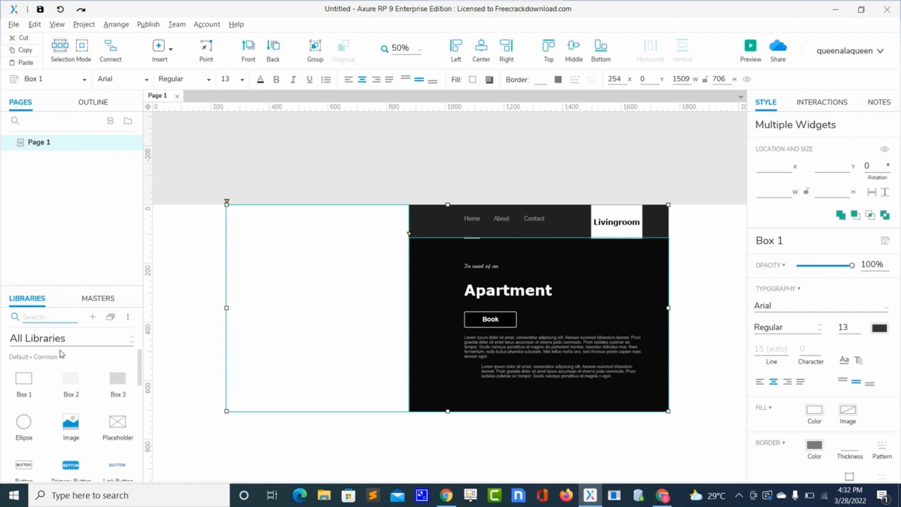
drag(69, 422, 225, 233)
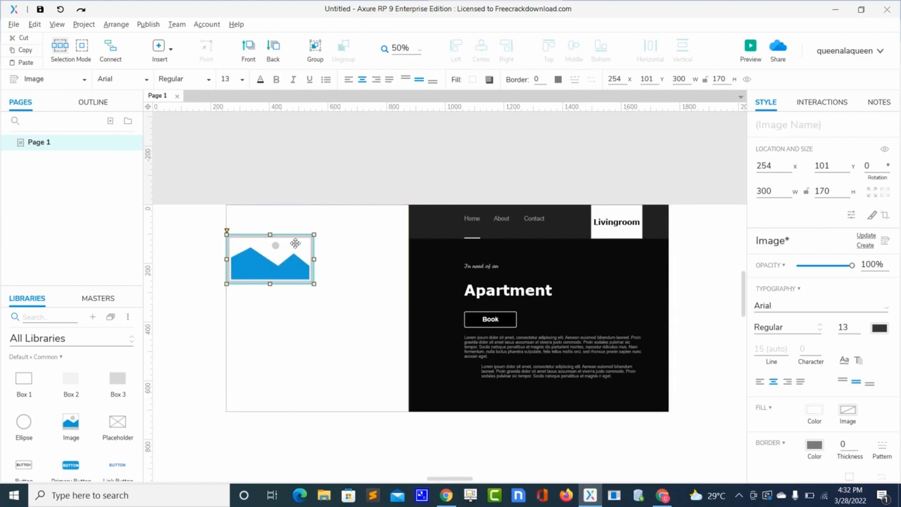
drag(316, 234, 409, 205)
Step: Set the image widget's height to 565 and extend its lower edge to a height of 592
double_click(821, 191)
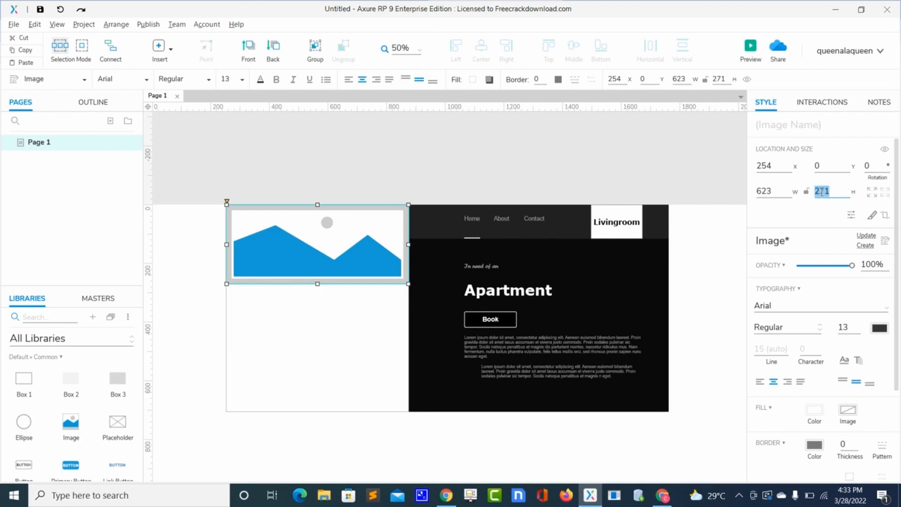
text(565)
key(Return)
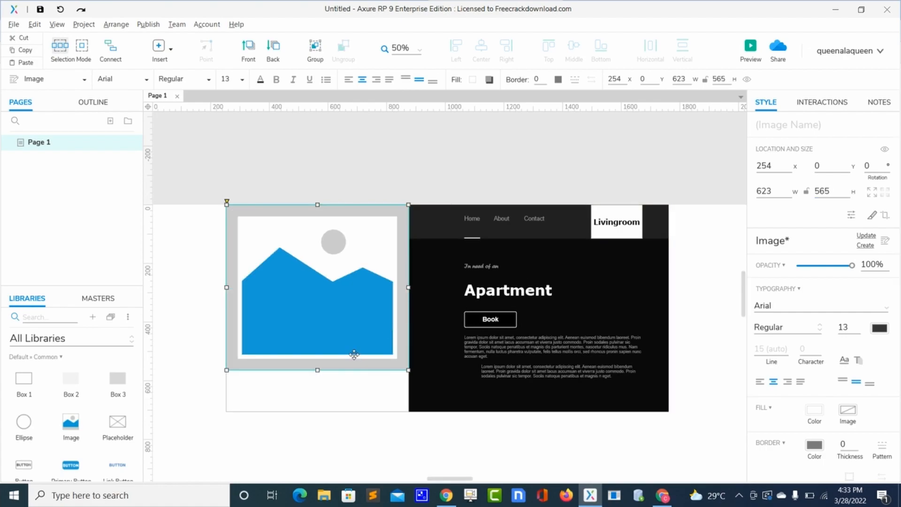
drag(318, 370, 318, 379)
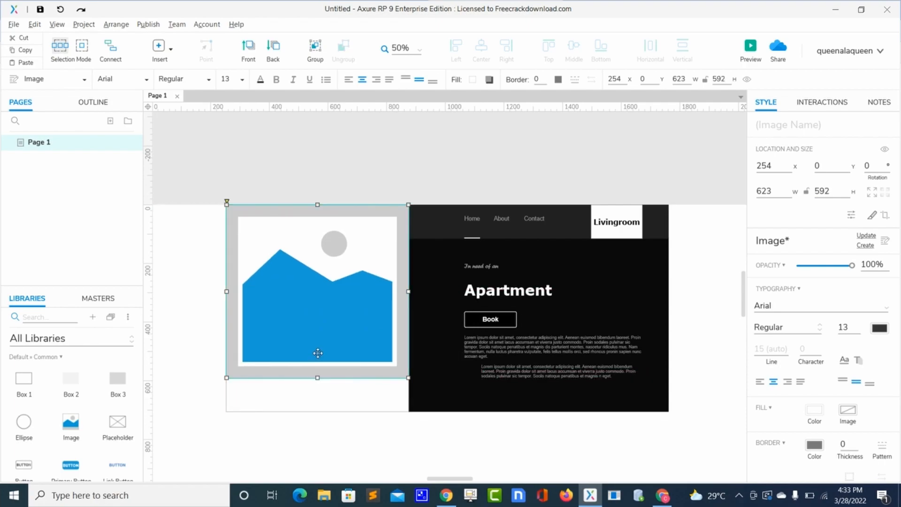
Step: Load the picture r-architecture-95YgOUcqb24-unsplash from the Downloads folder into the image widget
double_click(319, 357)
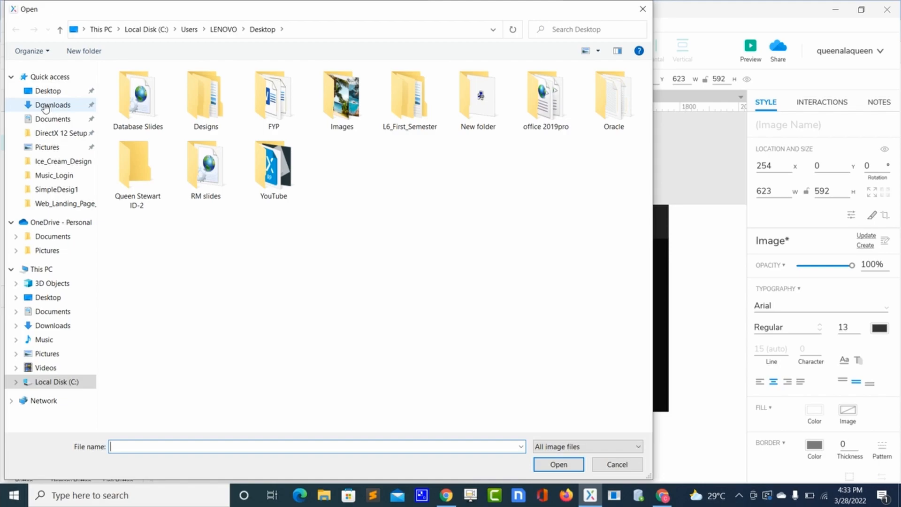
click(46, 106)
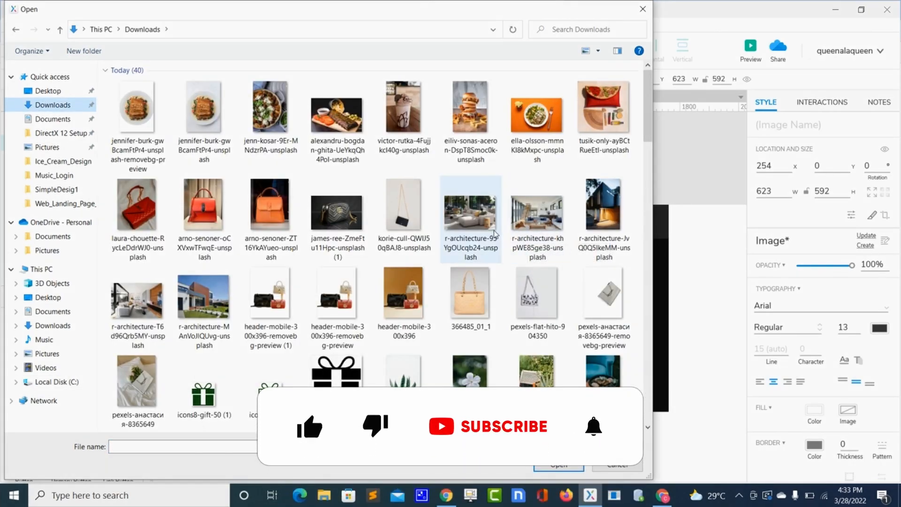
click(487, 229)
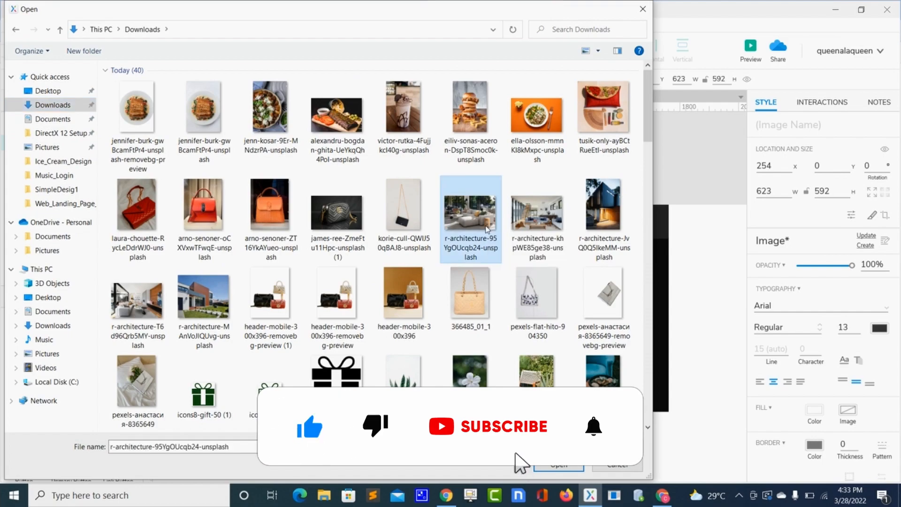
click(567, 470)
click(471, 297)
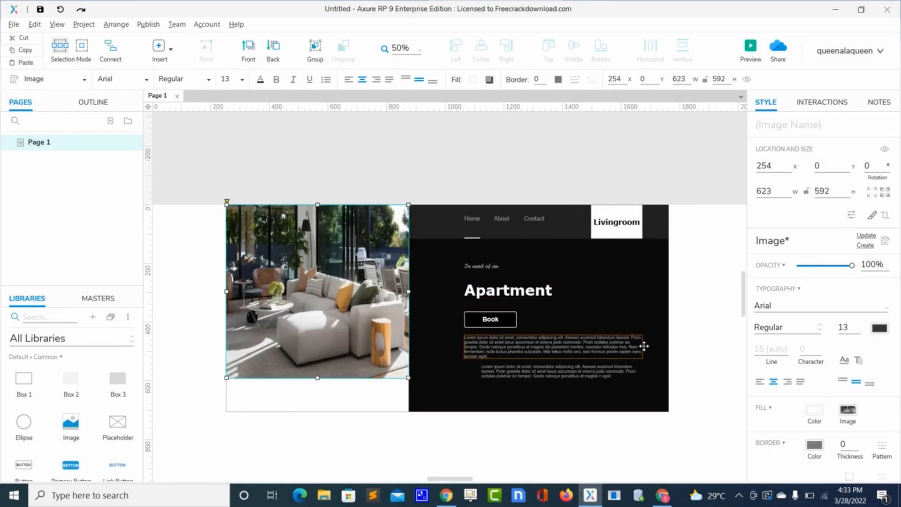
Step: Refresh the browser preview to check the living room picture on the page
click(680, 344)
key(alt+Tab)
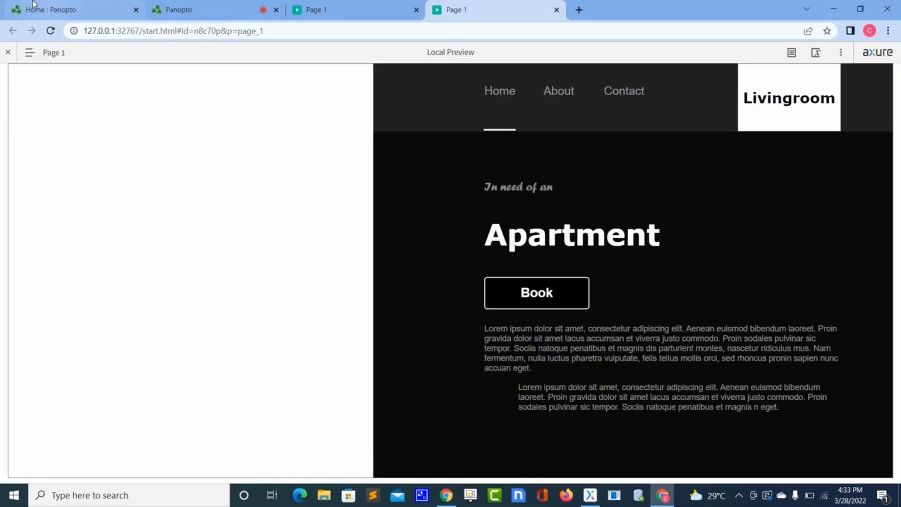
click(51, 30)
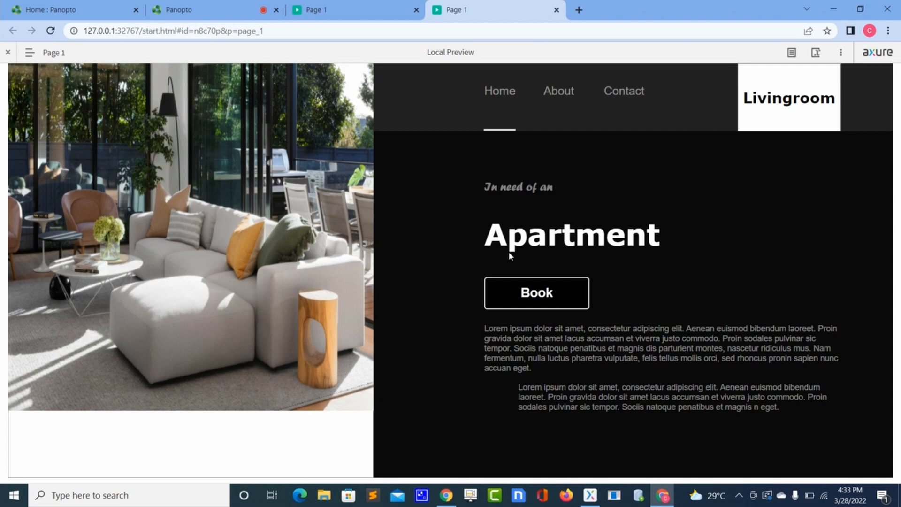
Step: Switch back to Axure RP and replace the side picture with r-architecture-T6d96Qrb5MY-unsplash from Downloads, accepting the image optimization
key(alt+Tab)
click(354, 284)
double_click(353, 284)
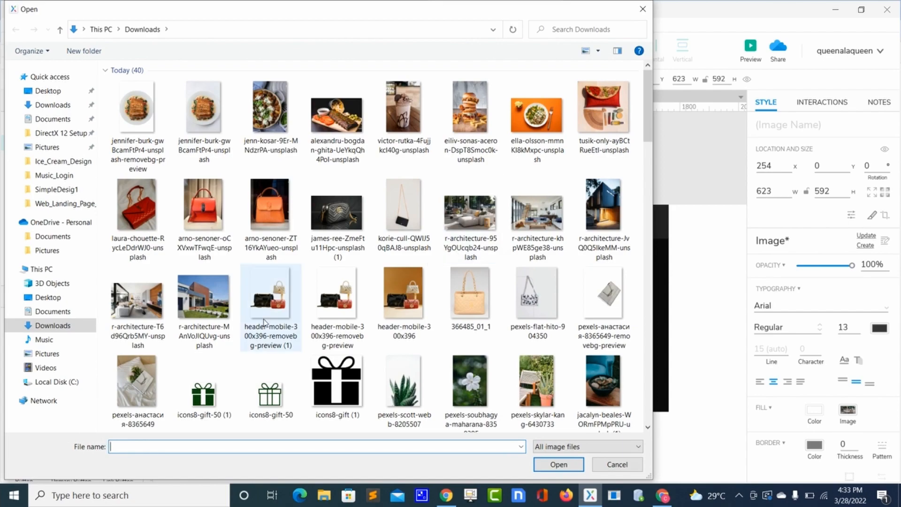
click(129, 313)
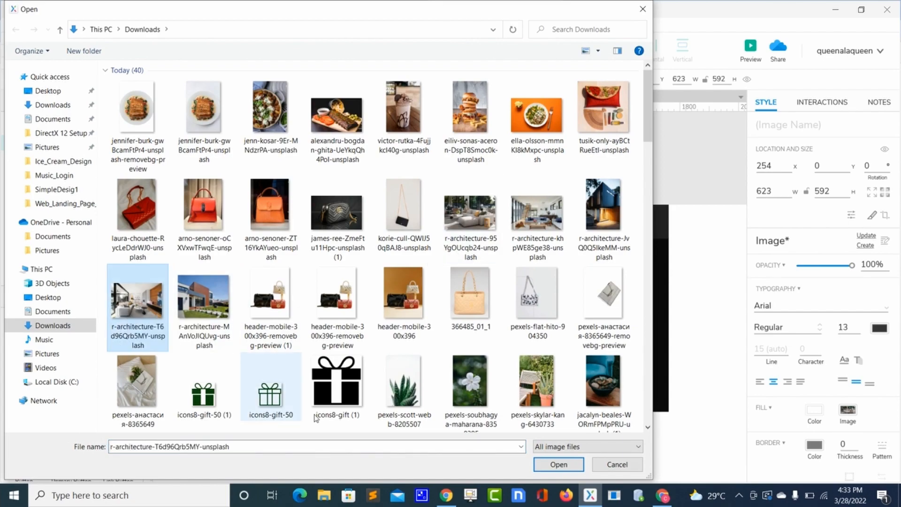
click(545, 470)
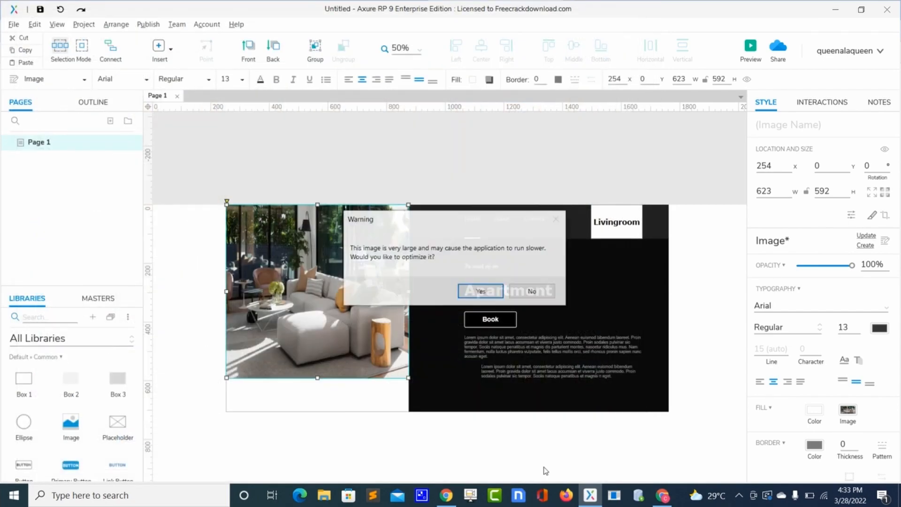
click(480, 292)
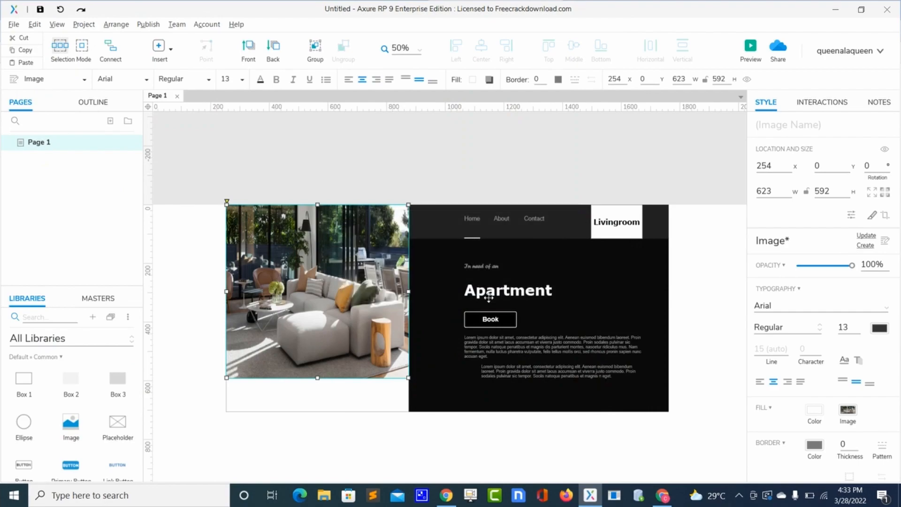
click(488, 296)
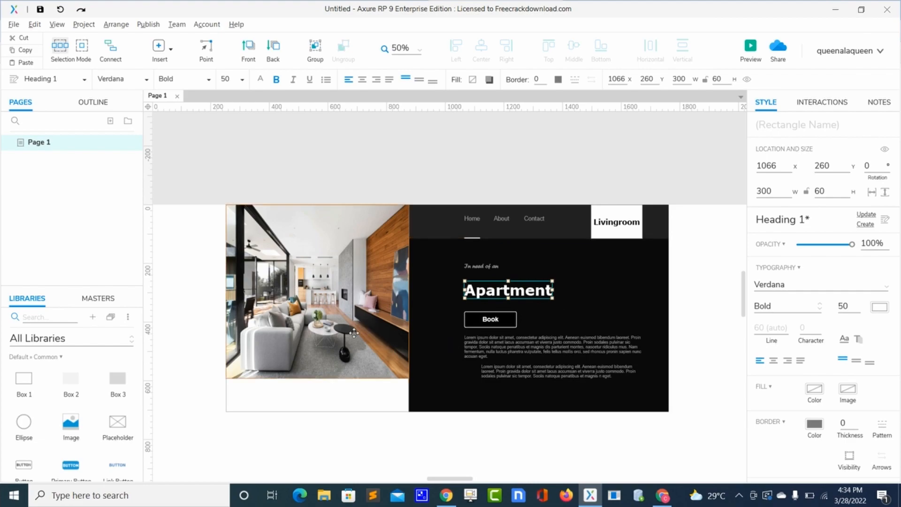
Step: Extend the lower edge of the side picture to a height of 611
click(368, 350)
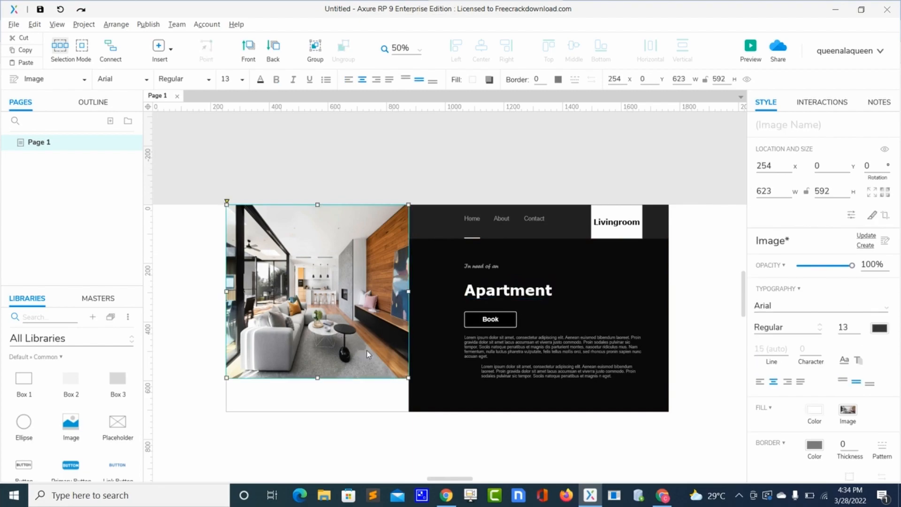
right_click(319, 385)
click(303, 388)
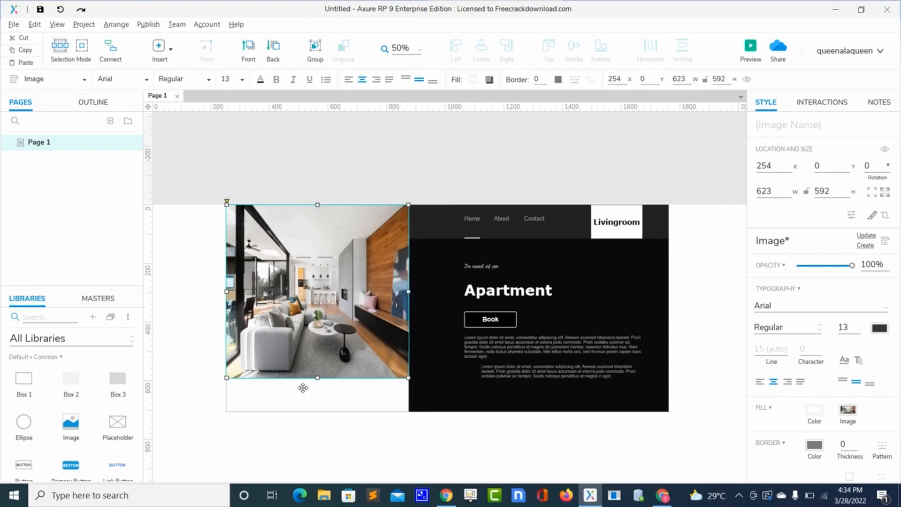
click(303, 388)
click(316, 374)
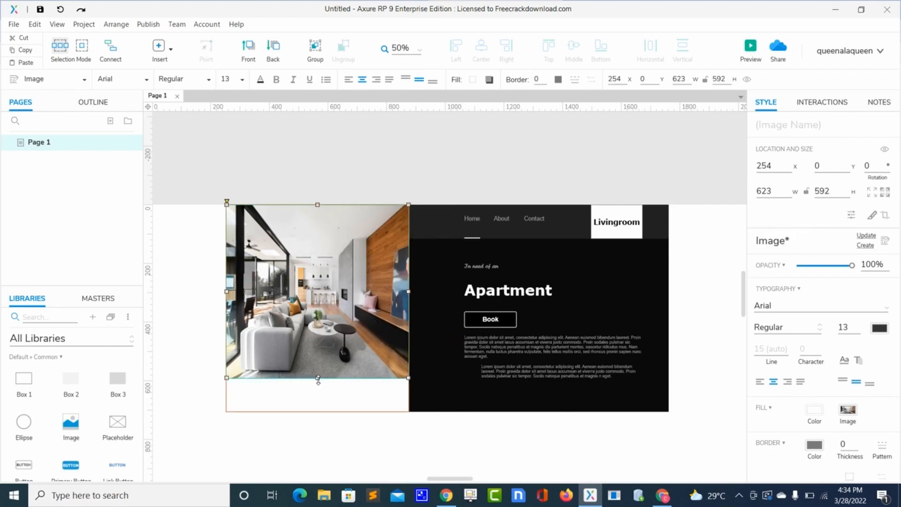
drag(318, 378, 318, 384)
right_click(319, 386)
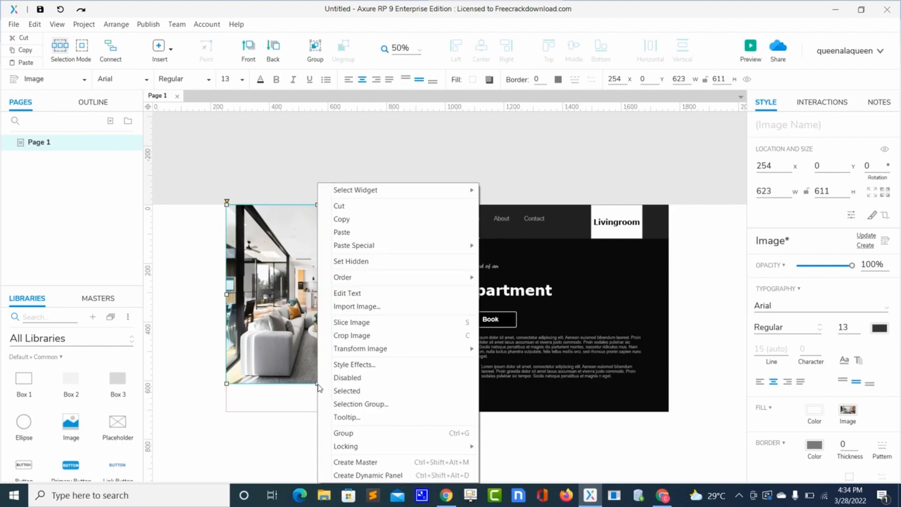
click(298, 398)
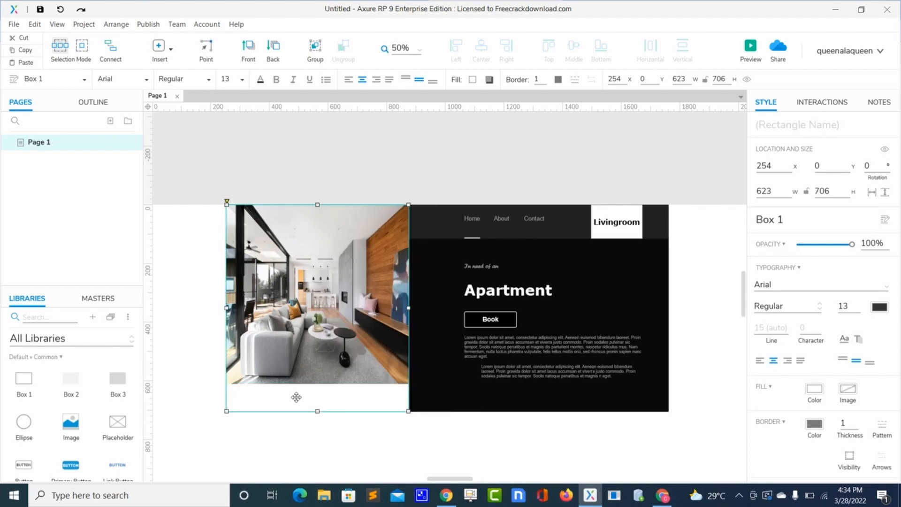
Step: Duplicate the "Livingroom" logo text into the white strip beneath the picture, at X 487, Y 661
click(631, 226)
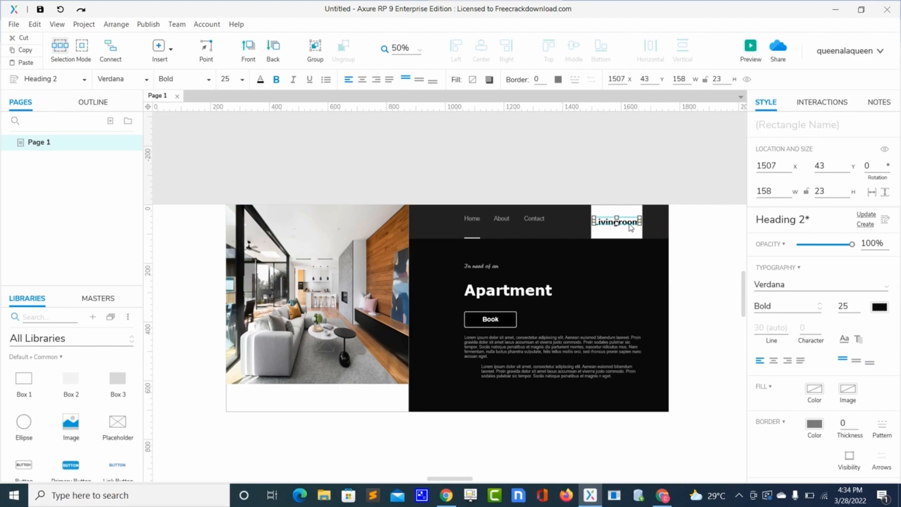
drag(631, 227, 328, 406)
Step: Add the icons8-gift (1) picture from the Downloads folder to the canvas at about X 786, Y 611
click(324, 497)
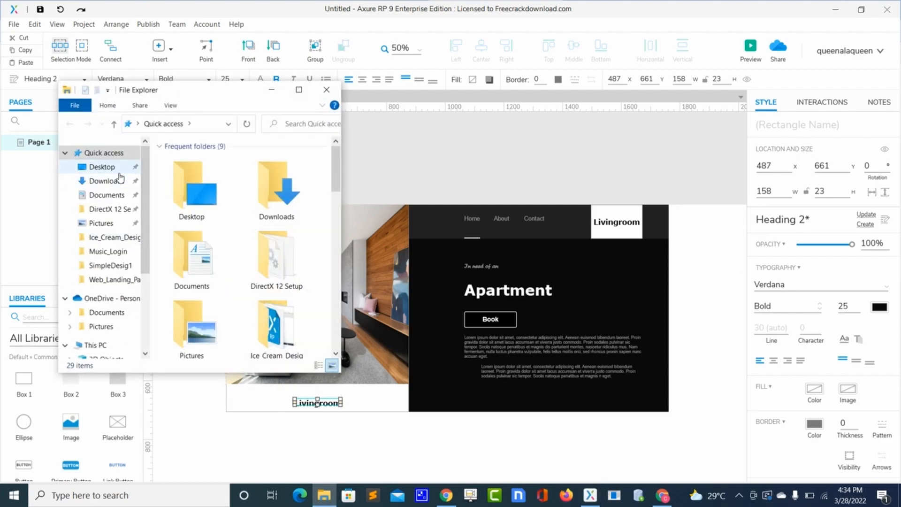
click(116, 168)
click(119, 183)
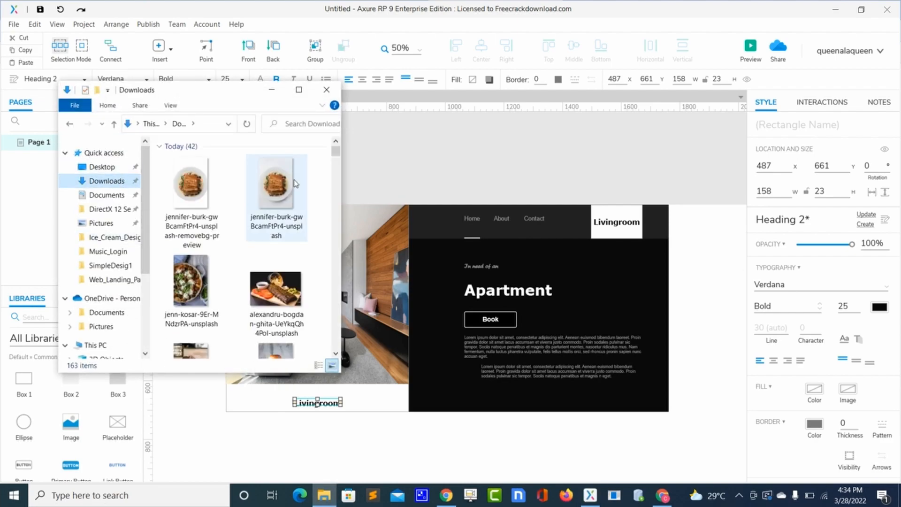
drag(335, 154, 347, 182)
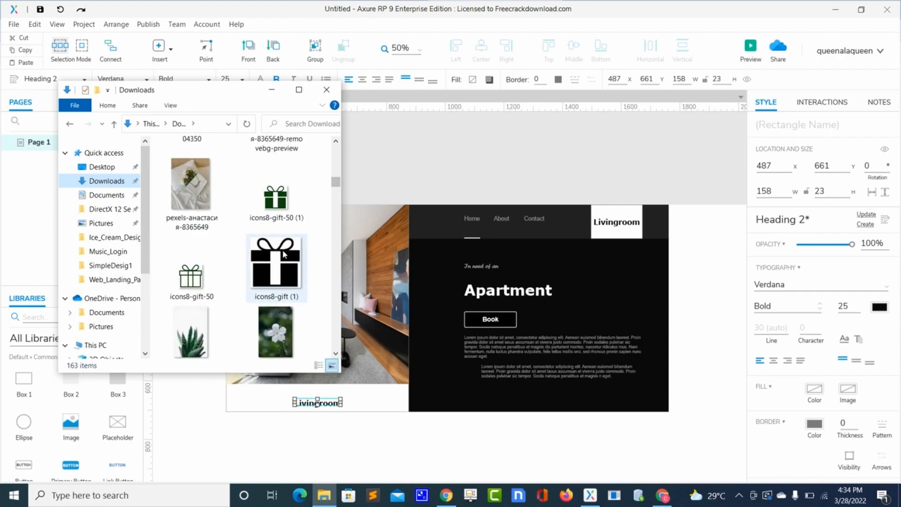
drag(284, 253, 357, 387)
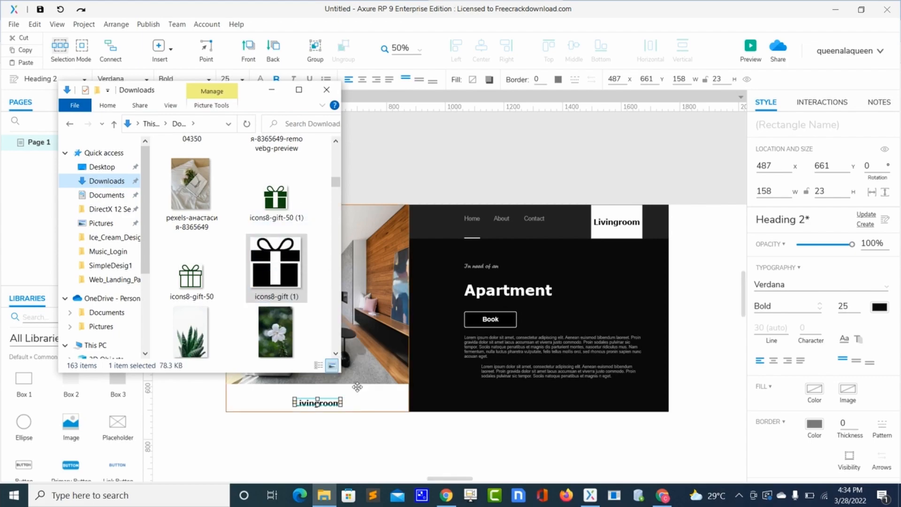
click(287, 282)
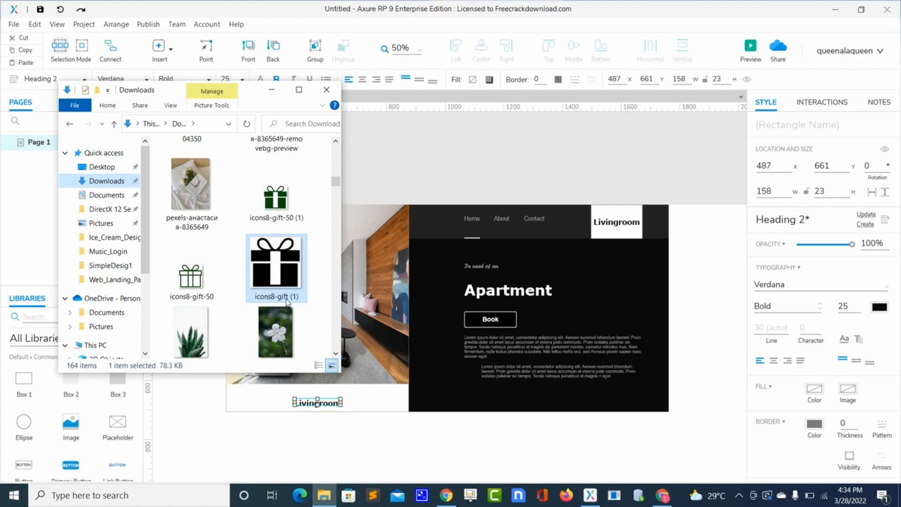
drag(286, 282, 383, 386)
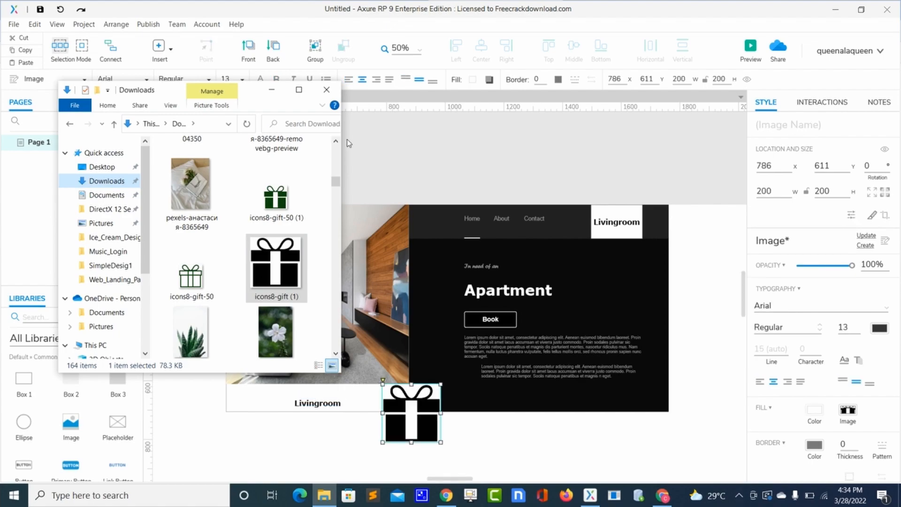
click(326, 90)
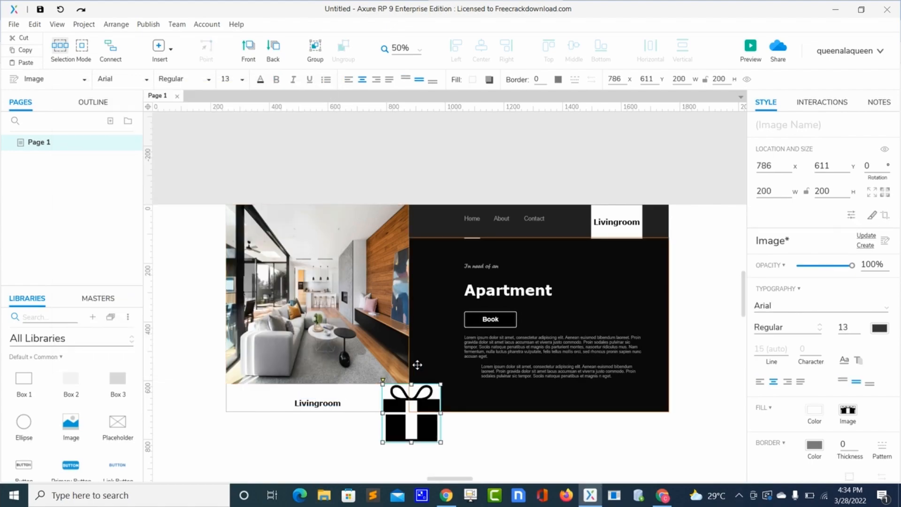
Step: Shrink the gift icon to a small logo and place it centred above the "Livingroom" text beneath the picture
drag(440, 442, 443, 444)
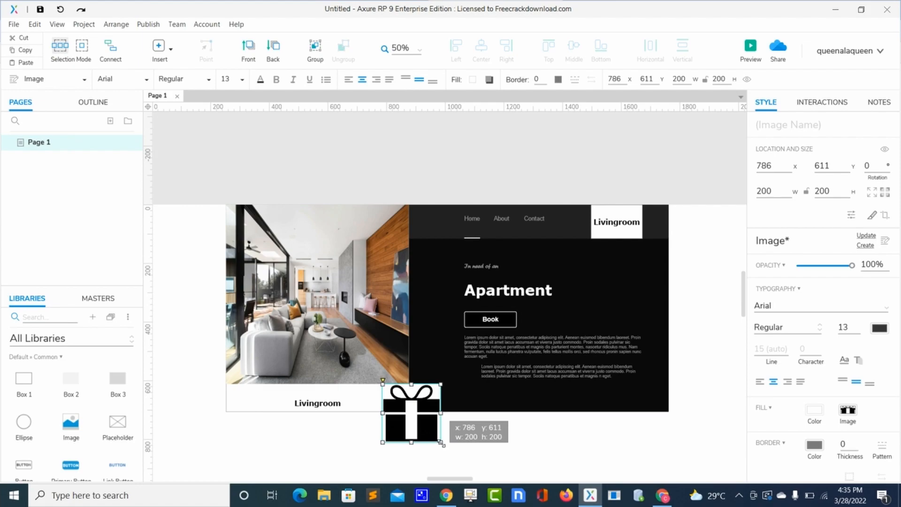
drag(442, 443, 318, 393)
click(336, 393)
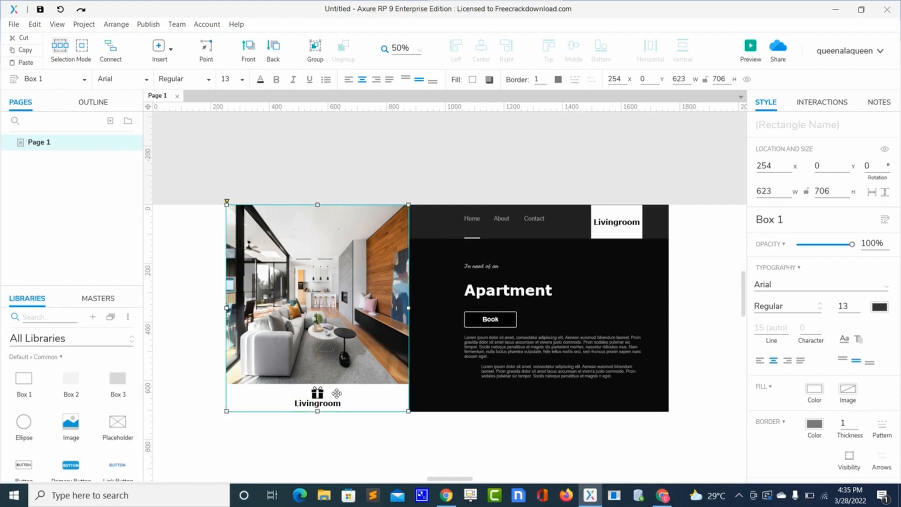
Step: Duplicate the "Apartment" headline to X 1216, Y 359 and rotate the copy to 314 degrees
click(509, 296)
drag(510, 296, 552, 324)
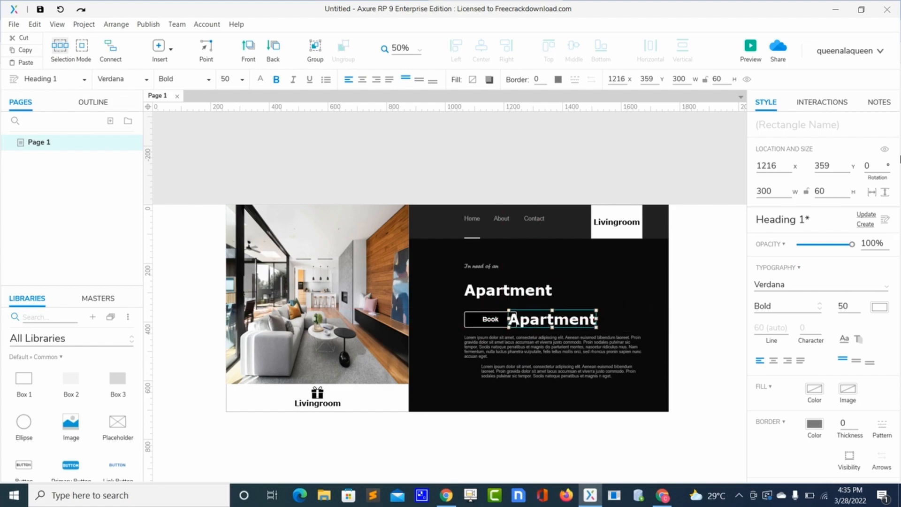
click(884, 164)
click(883, 164)
click(884, 164)
click(884, 164)
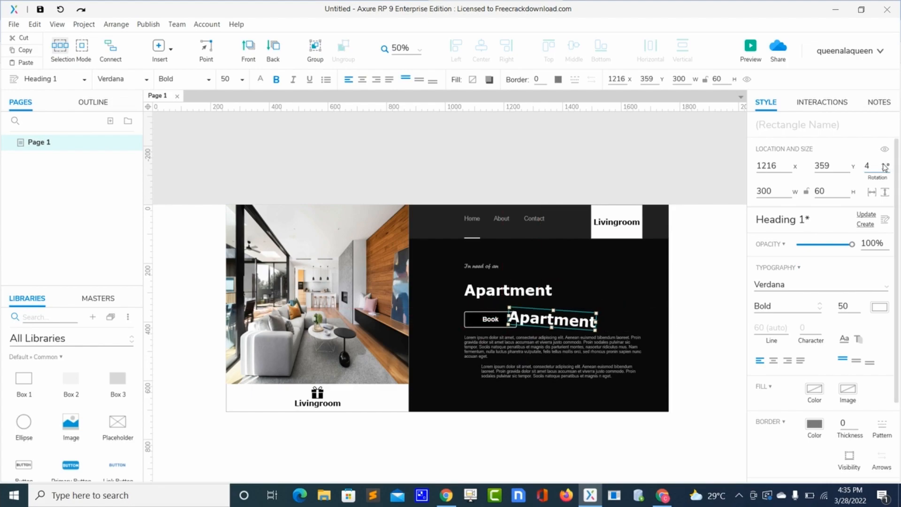
click(885, 170)
click(885, 170)
click(884, 169)
click(885, 170)
click(885, 169)
click(885, 170)
click(884, 170)
click(885, 170)
click(885, 170)
click(885, 170)
click(885, 170)
click(885, 170)
click(885, 170)
click(885, 170)
click(885, 170)
click(885, 170)
click(885, 170)
click(885, 170)
click(885, 170)
click(884, 170)
click(885, 170)
click(885, 170)
click(885, 170)
click(885, 170)
click(885, 170)
click(884, 170)
click(885, 170)
click(885, 170)
click(885, 170)
click(885, 170)
click(885, 170)
click(885, 170)
click(885, 170)
click(884, 170)
click(885, 170)
click(885, 169)
click(885, 170)
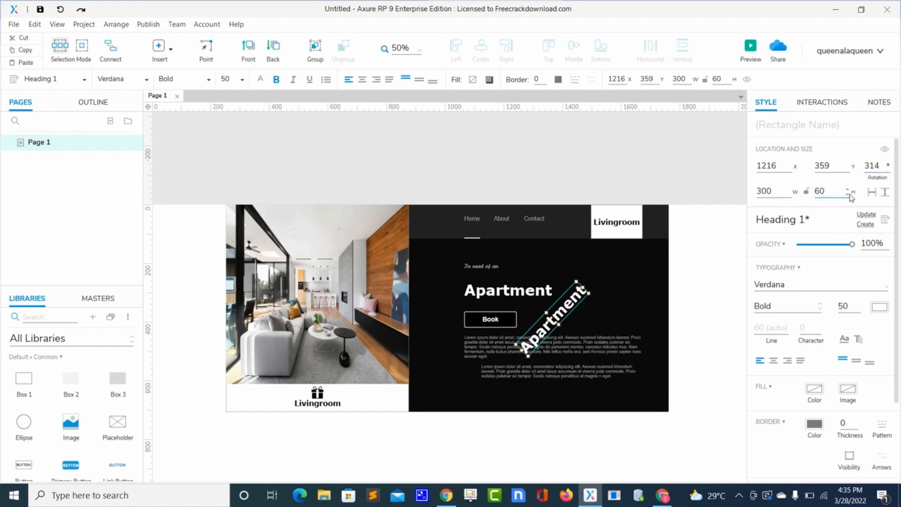
Step: Format the rotated "Apartment" copy with font size 180, Regular weight and the Forte typeface
double_click(848, 305)
text(180)
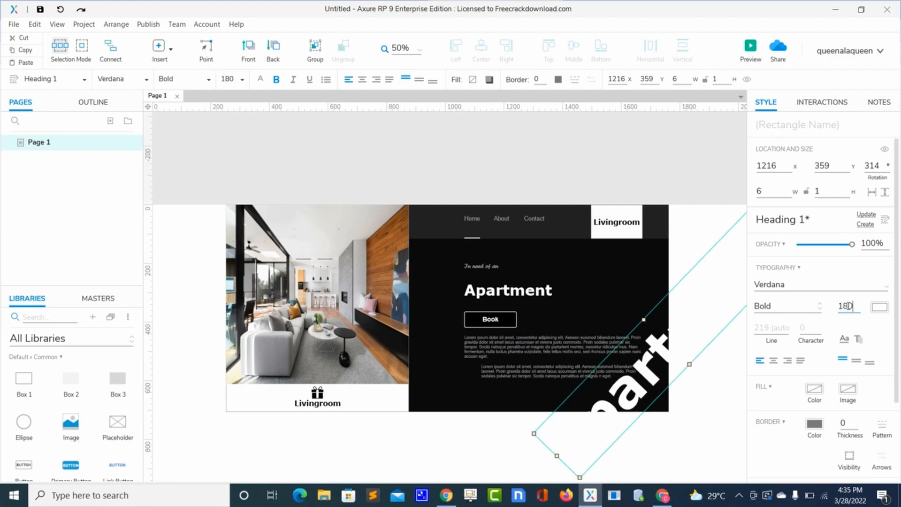
click(814, 311)
click(795, 322)
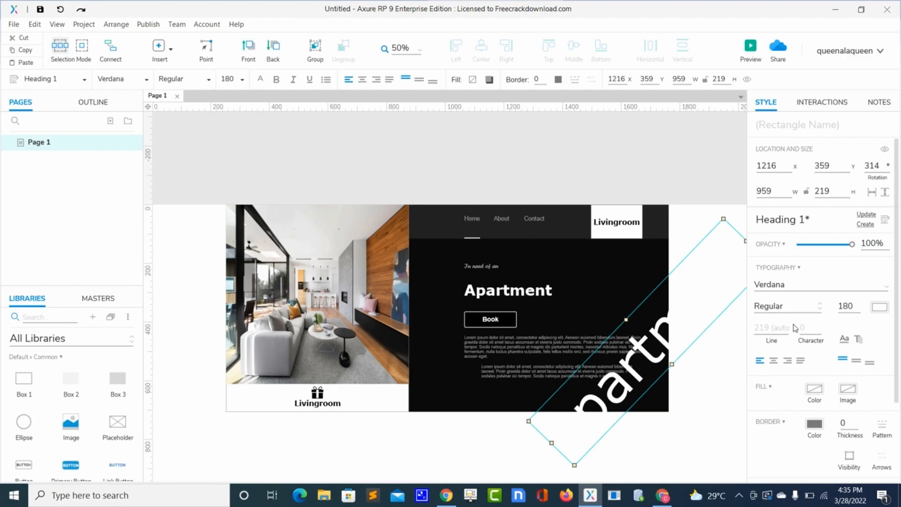
click(789, 286)
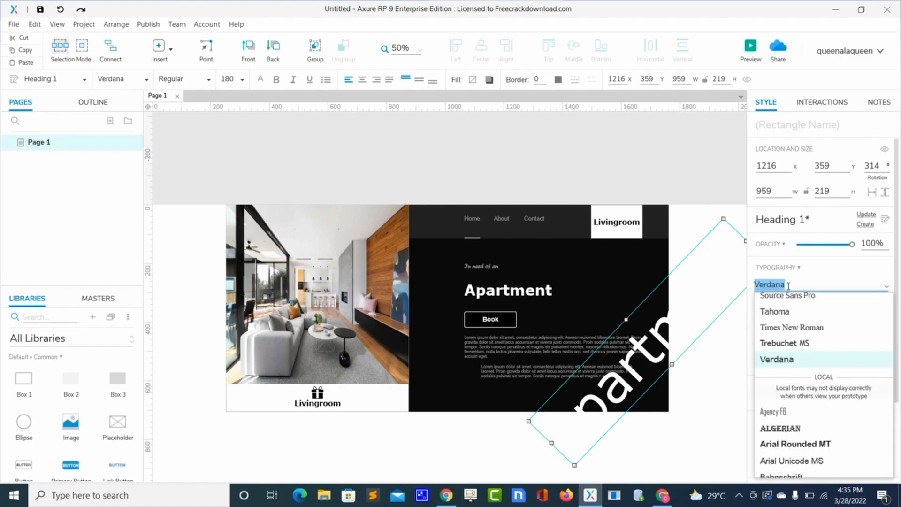
text(F)
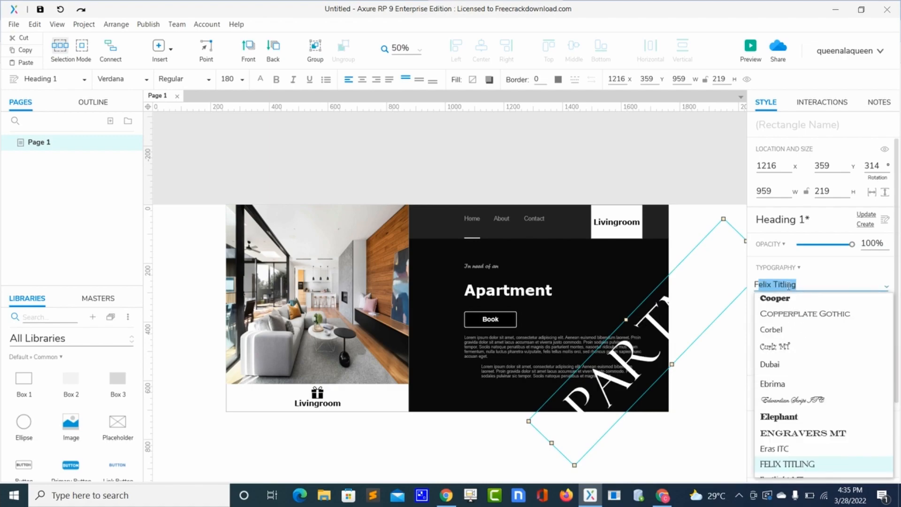
text(o)
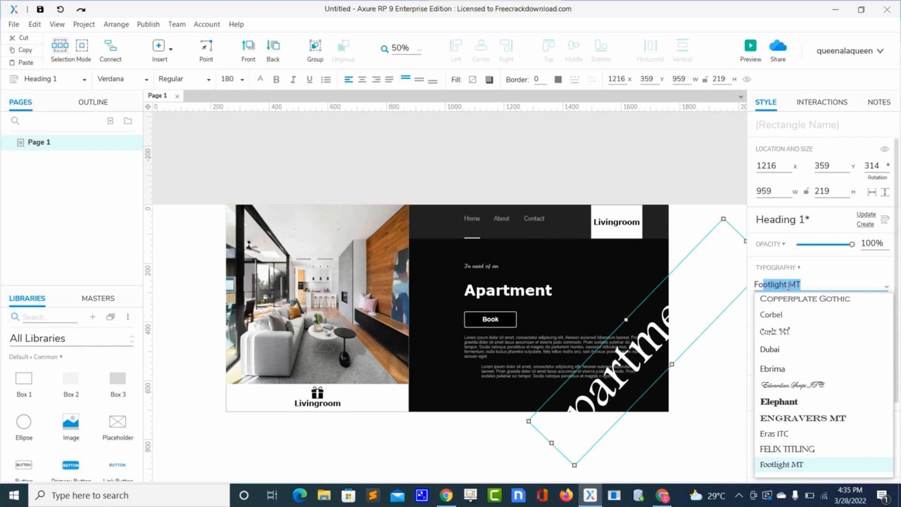
text(rte)
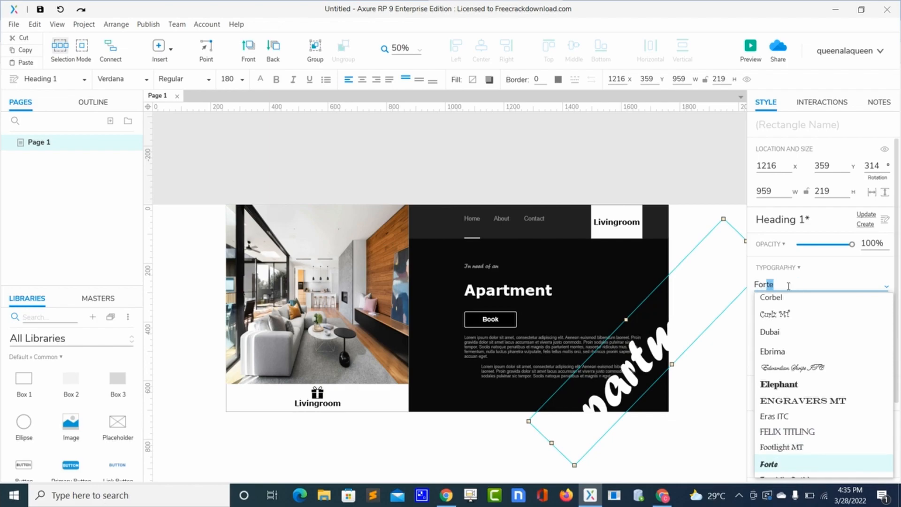
key(Return)
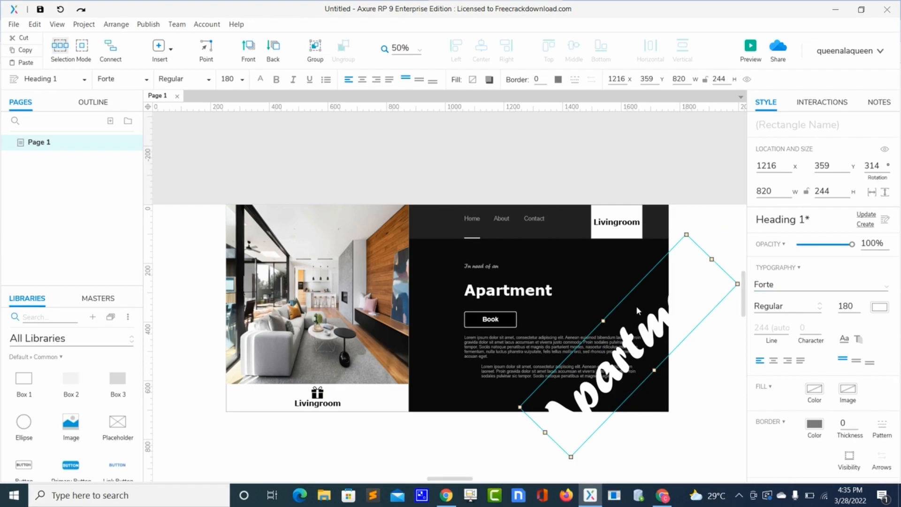
Step: Move the rotated "Apartment" copy to X 1029, Y 269 and set its font size to 160
drag(636, 305, 583, 280)
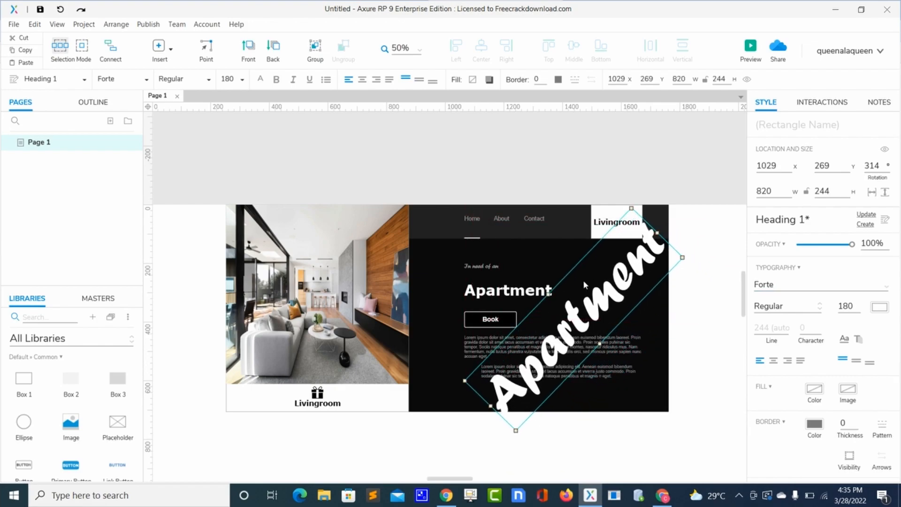
double_click(853, 304)
text(1)
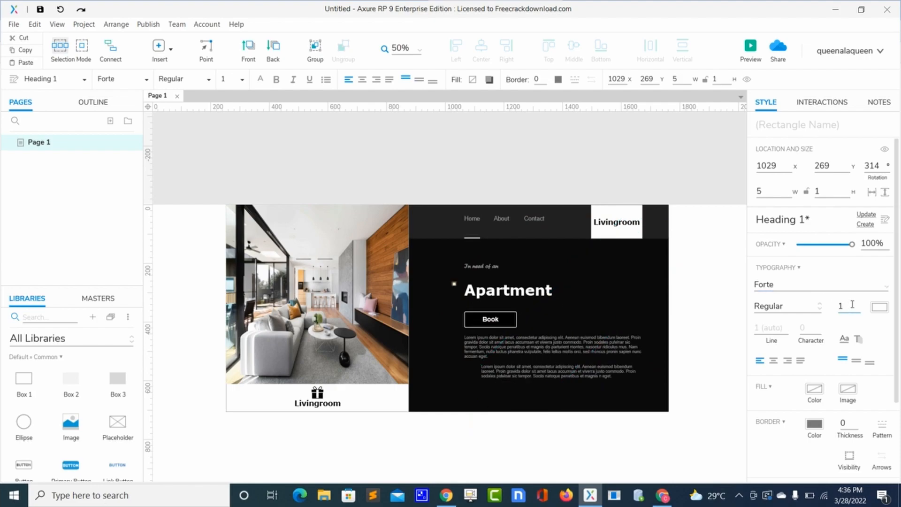
text(60)
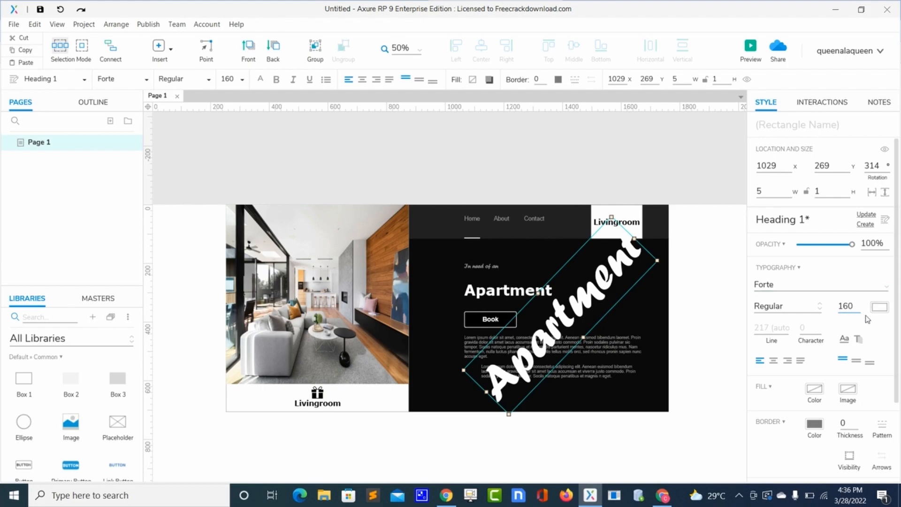
Step: Try a rotation of 317 degrees on the diagonal "Apartment" text and return it to 314 degrees
double_click(884, 165)
click(883, 164)
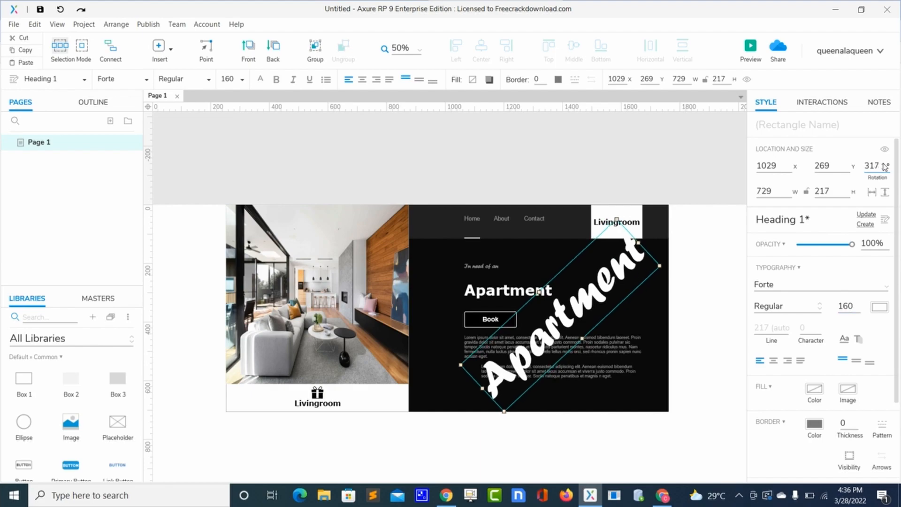
click(883, 168)
double_click(883, 168)
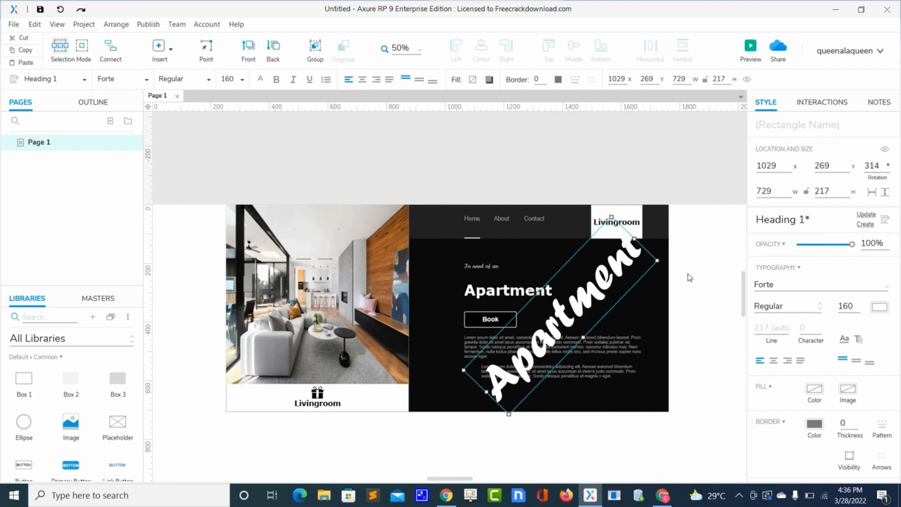
Step: Move the diagonal "Apartment" text to X 969, Y 301 and set its rotation to 317 degrees
click(654, 297)
drag(591, 289, 576, 304)
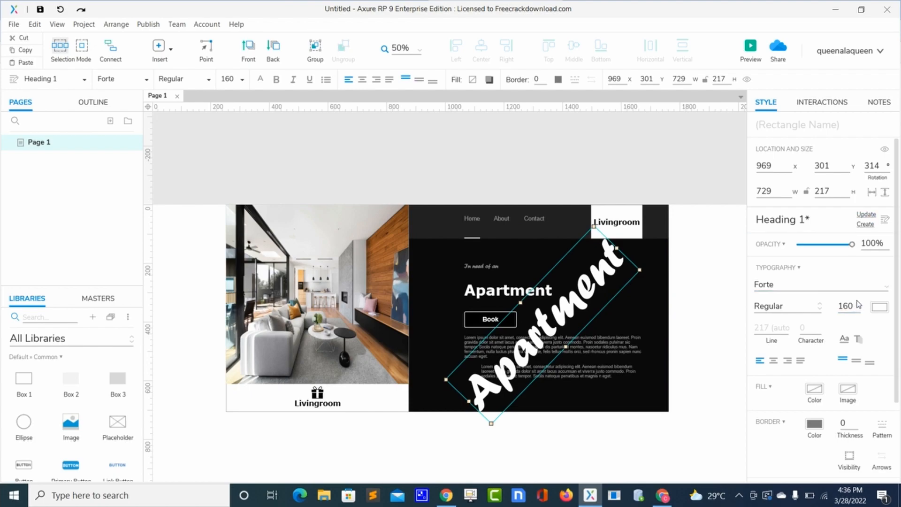
click(883, 164)
click(885, 166)
click(884, 165)
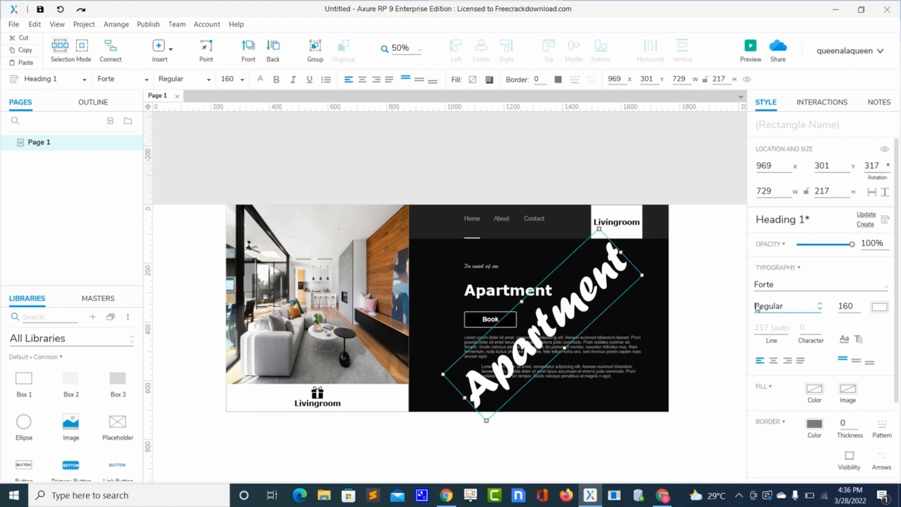
Step: Fade the diagonal "Apartment" text by setting its white font color to 2% opacity
click(880, 307)
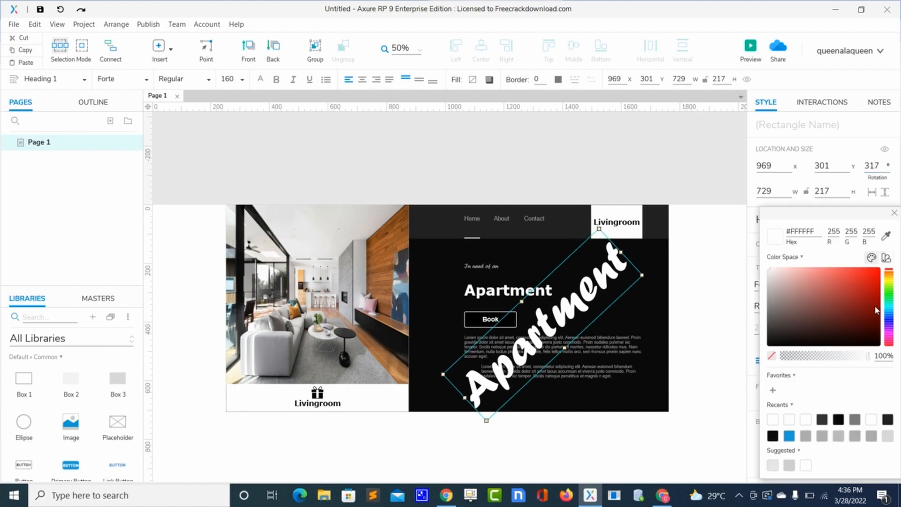
click(788, 357)
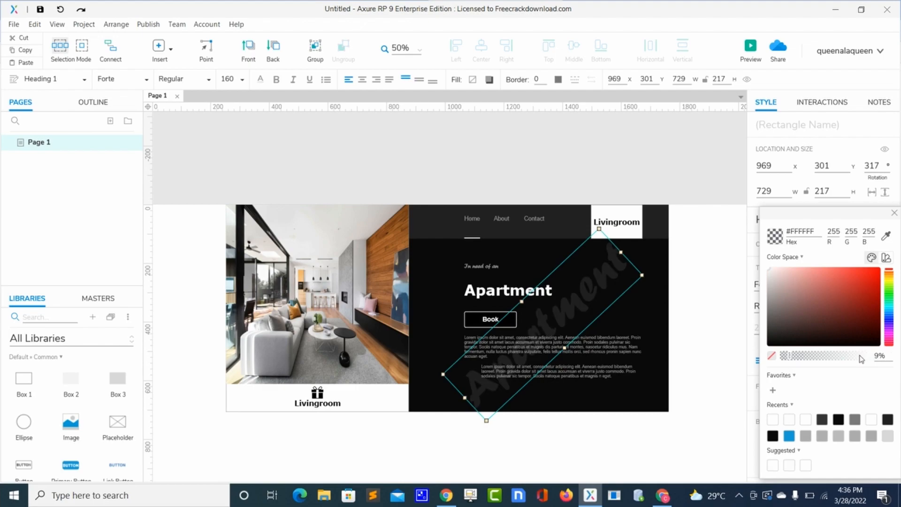
double_click(877, 357)
text(2)
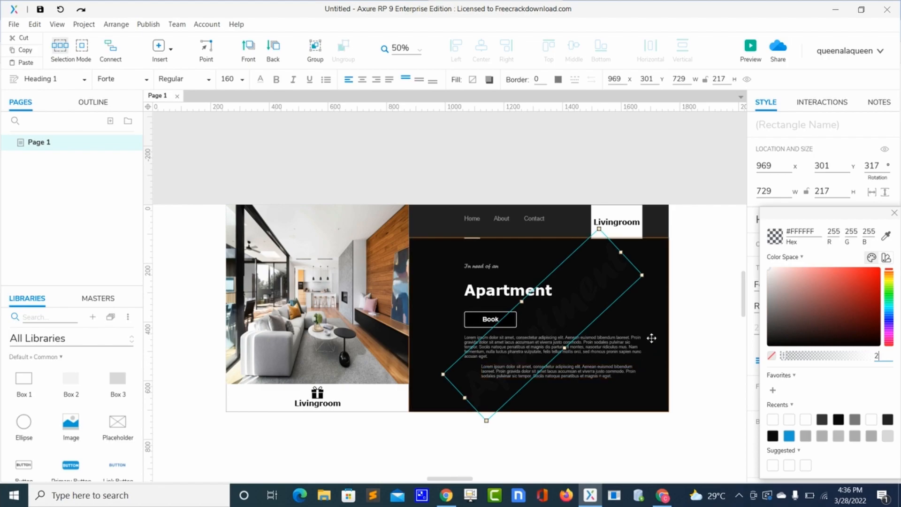
click(894, 214)
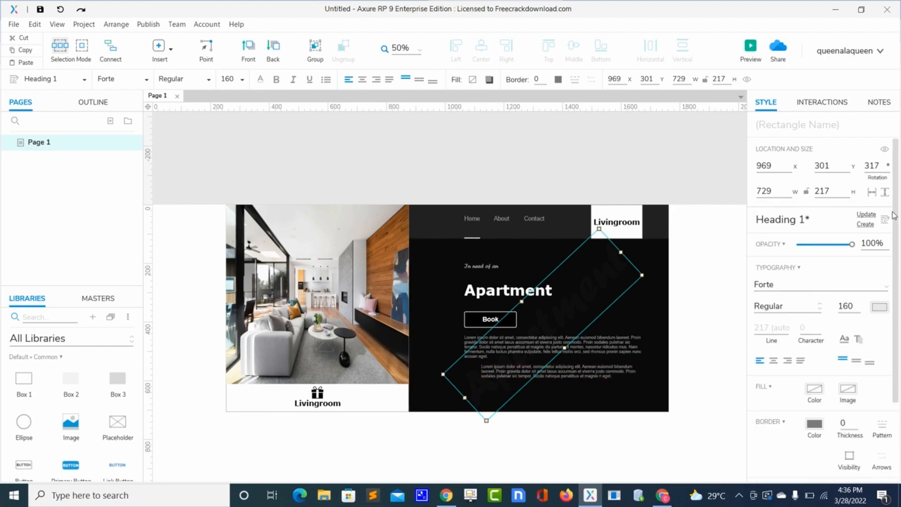
Step: Set the font size of the faded diagonal "Apartment" text to 150
double_click(850, 306)
text(155)
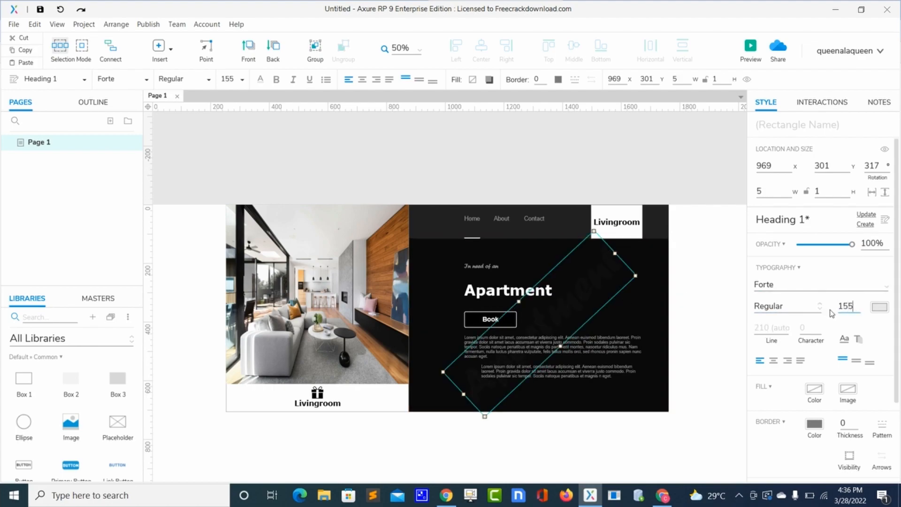
key(BackSpace)
text(0)
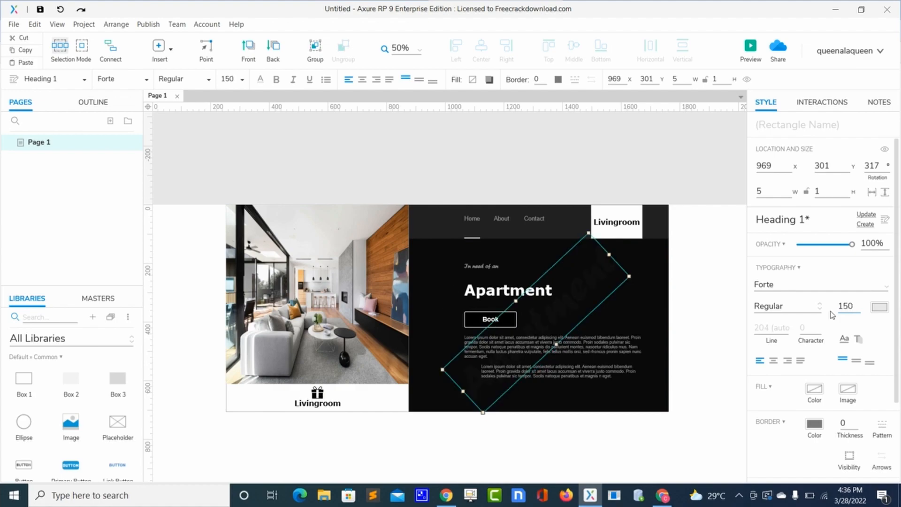
click(647, 311)
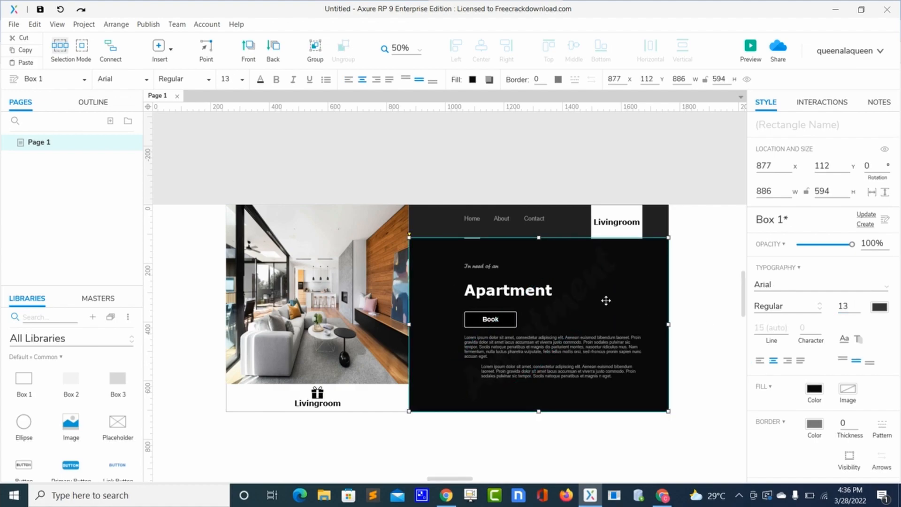
Step: Set the rotation of the faded "Apartment" background text to 324 degrees and deselect it
click(591, 296)
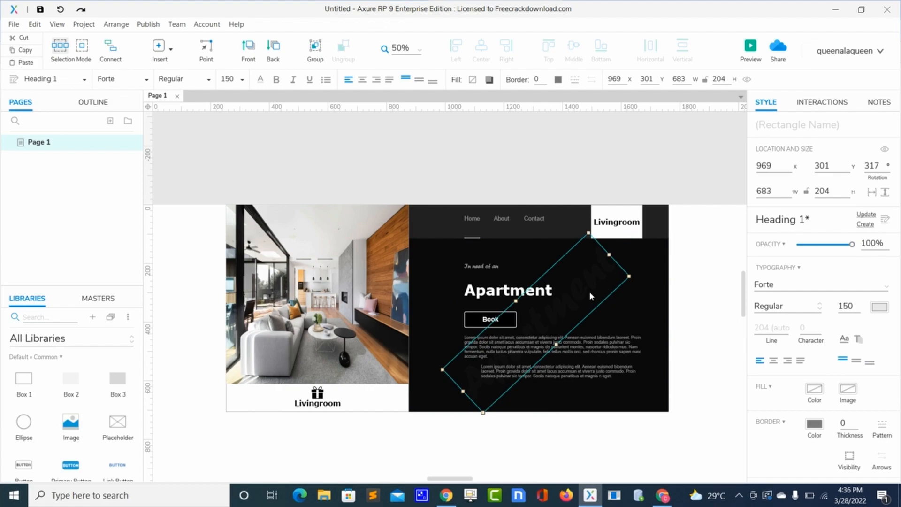
click(884, 165)
key(Up)
key(Up)
key(Up)
key(Up)
key(Up)
key(Up)
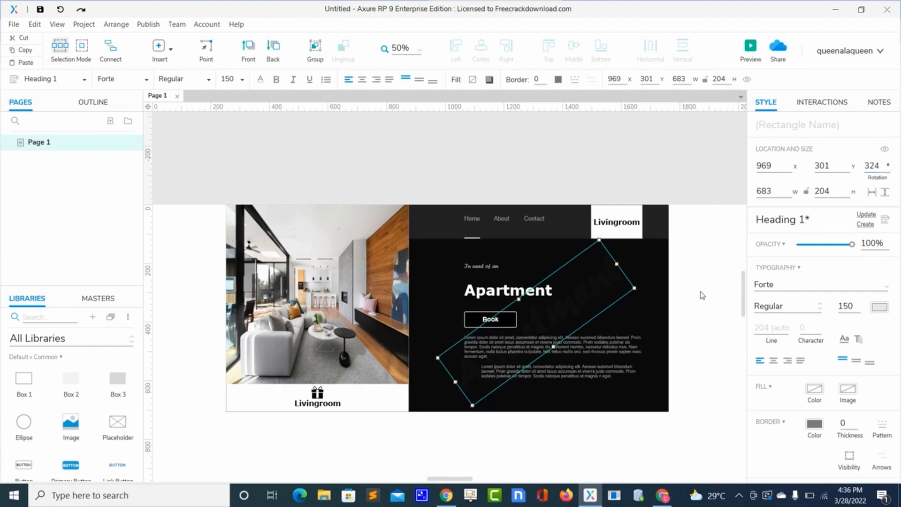
click(703, 295)
Step: Preview the landing page in the browser, reload it and dismiss the low-battery notice
key(alt)
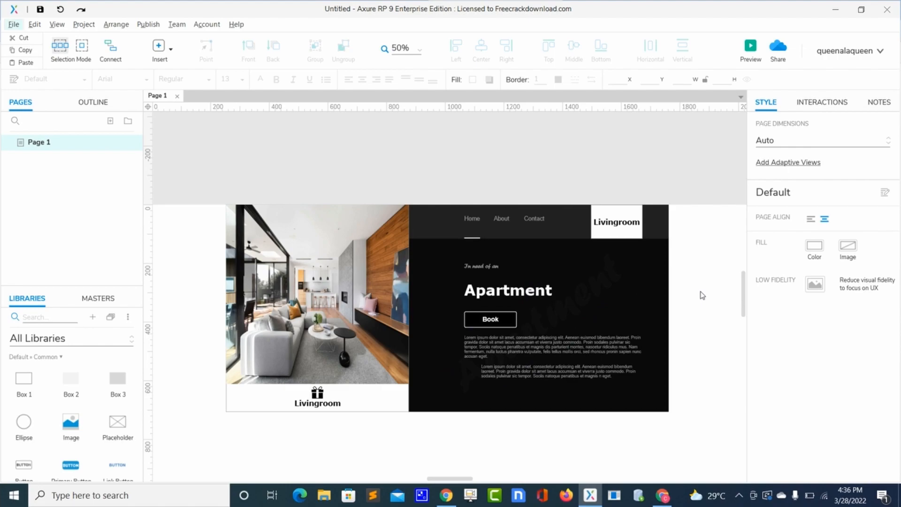
click(751, 49)
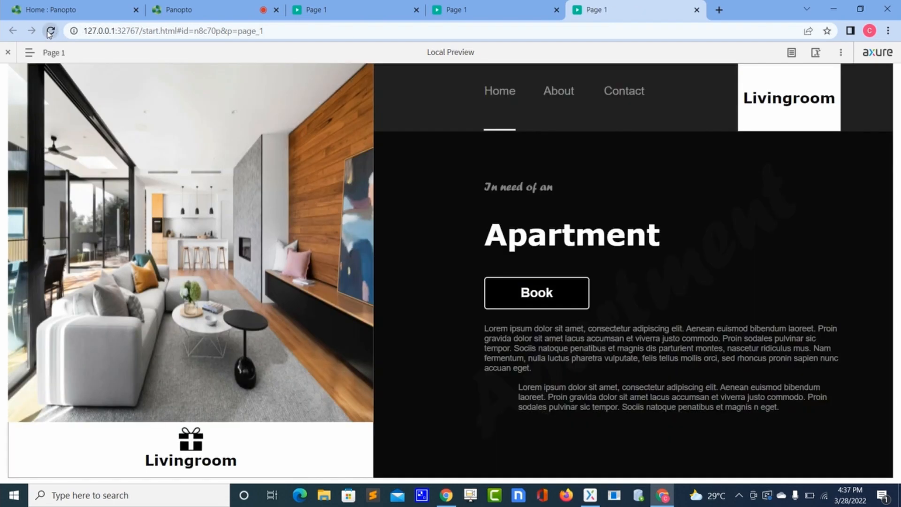
click(50, 31)
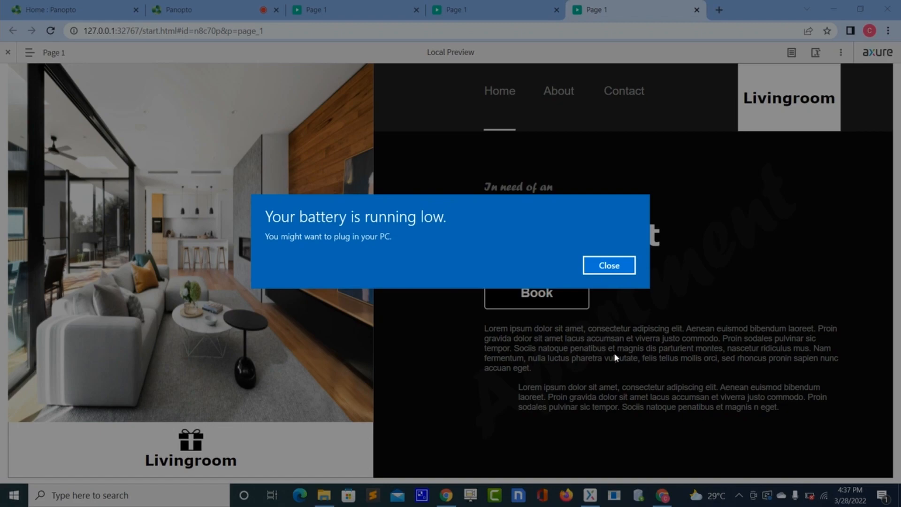
click(619, 263)
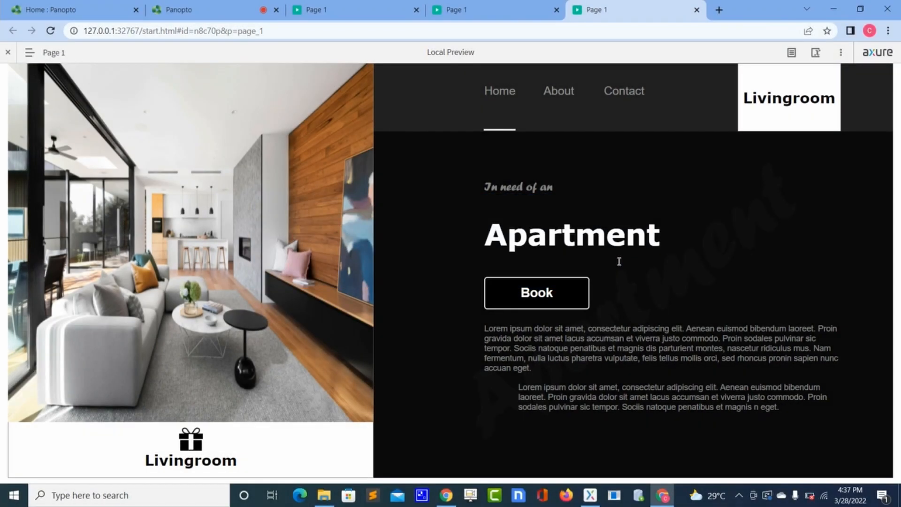